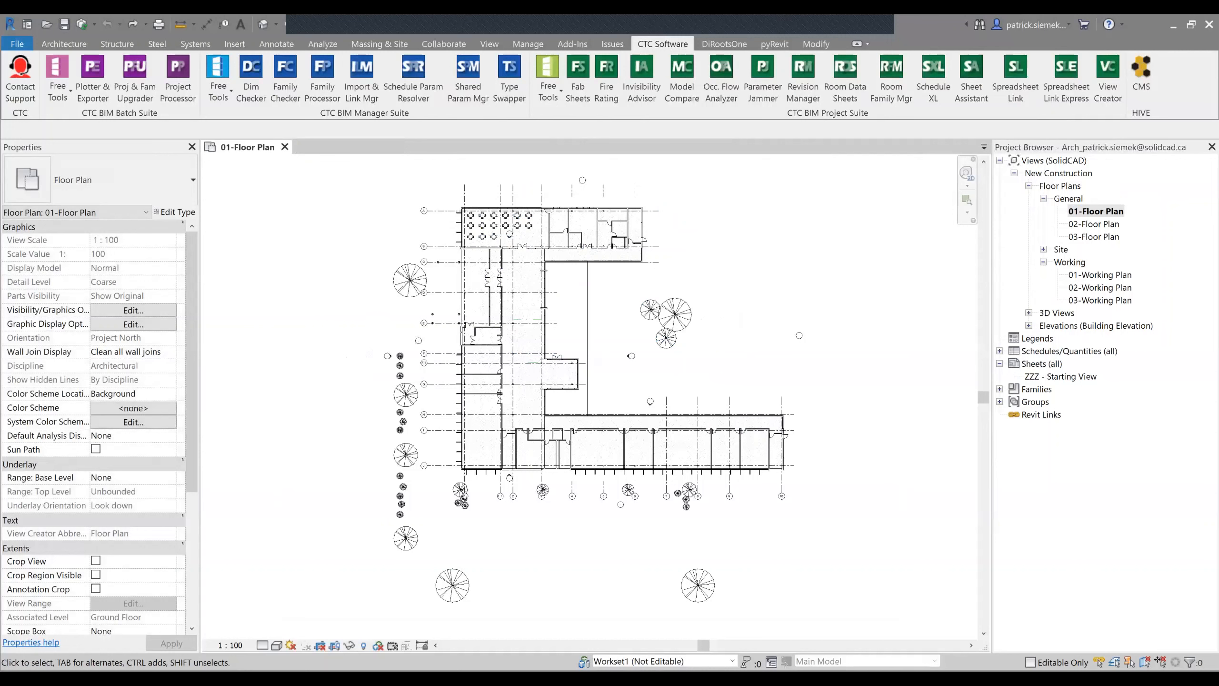
# Duplicate the 01-Floor Plan view without detailing.
pyautogui.click(1096, 211)
pyautogui.rightClick(1095, 211)
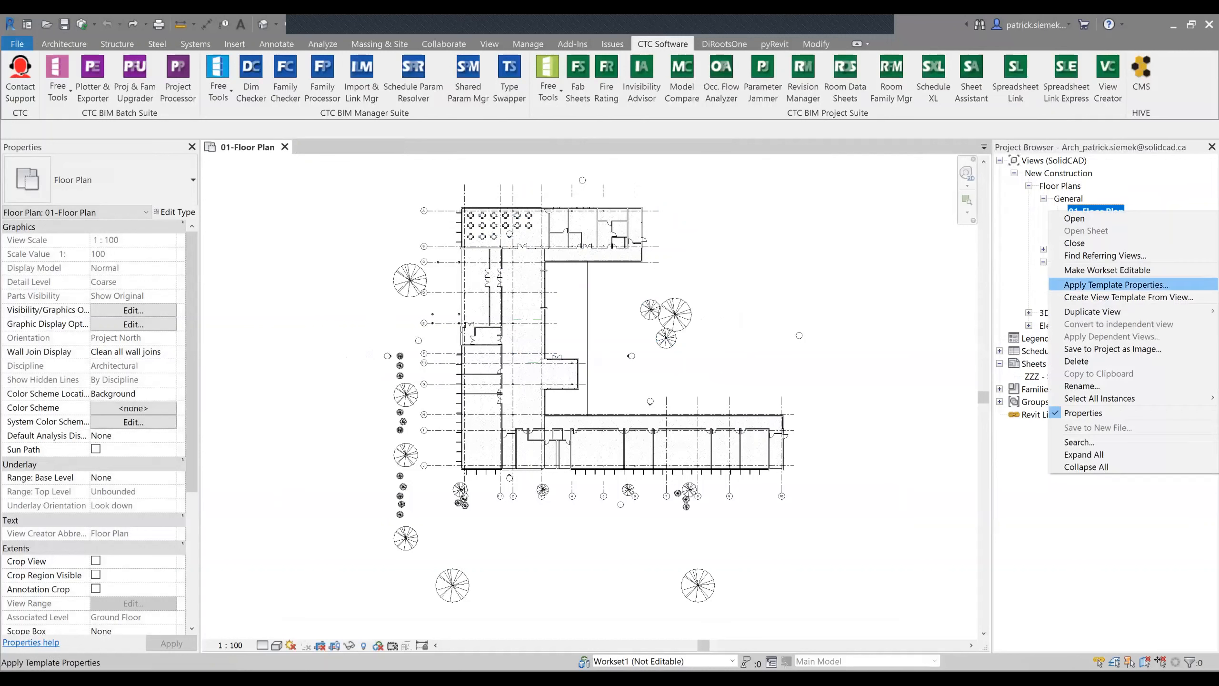
pyautogui.moveTo(1099, 311)
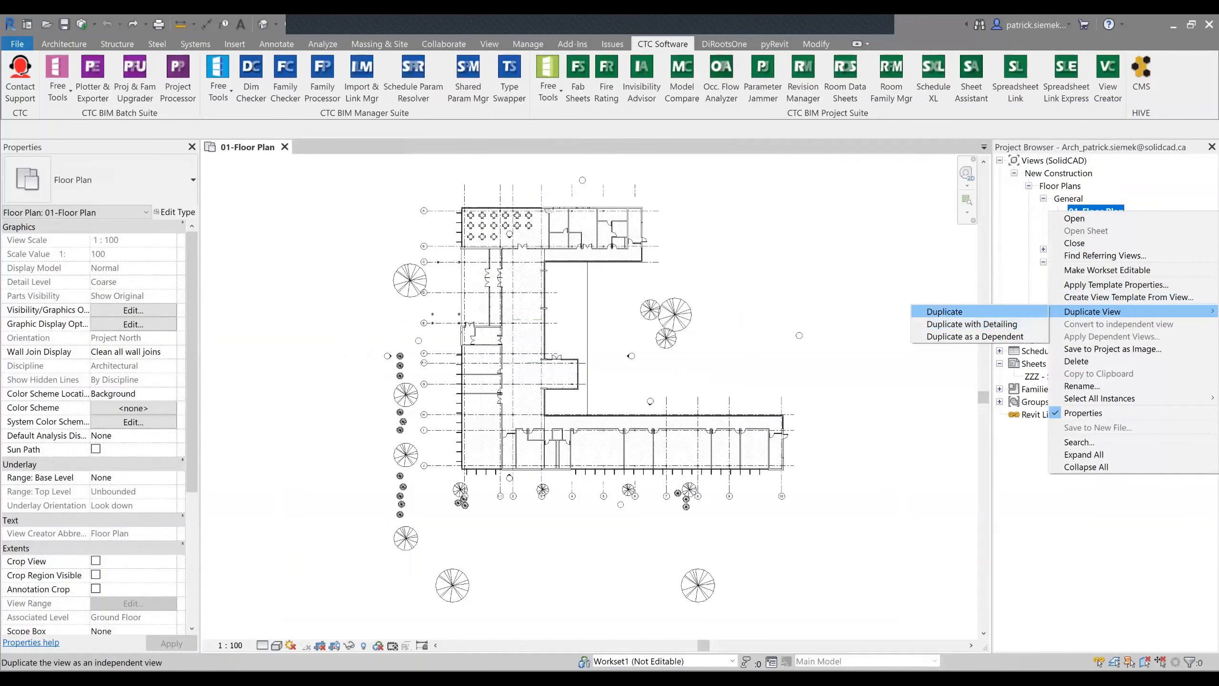
pyautogui.click(944, 311)
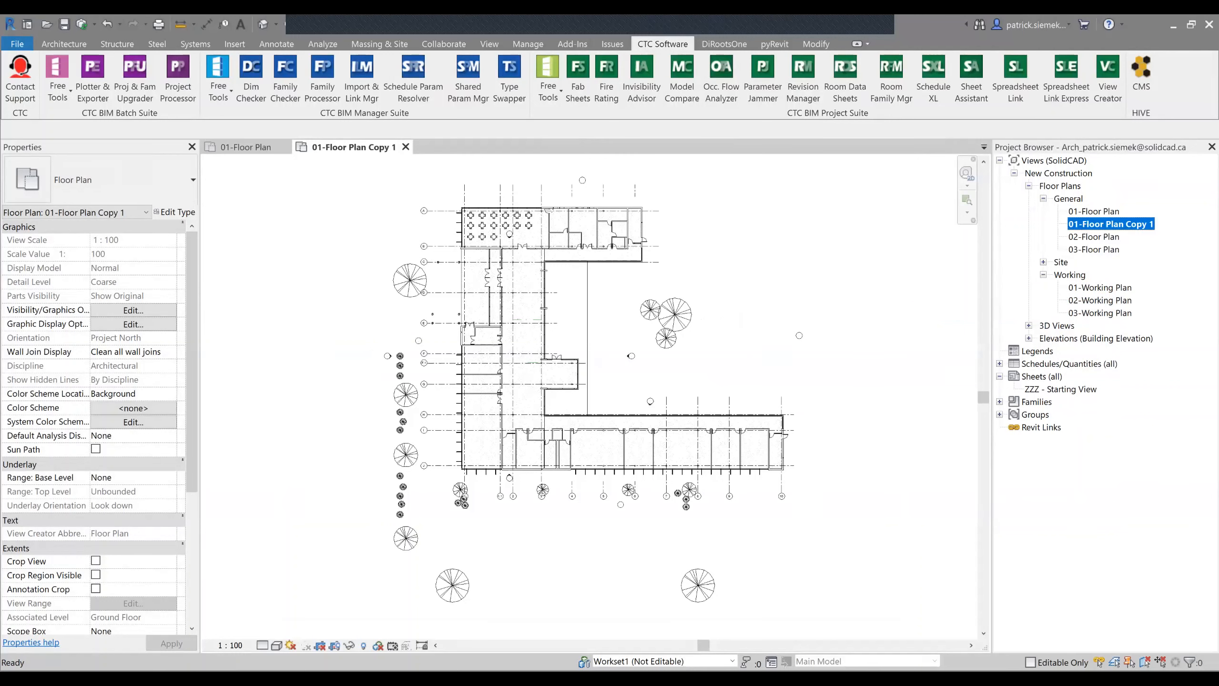
# Rename the duplicated floor plan view as 01-Life and Safety Plan.
pyautogui.press('F2')
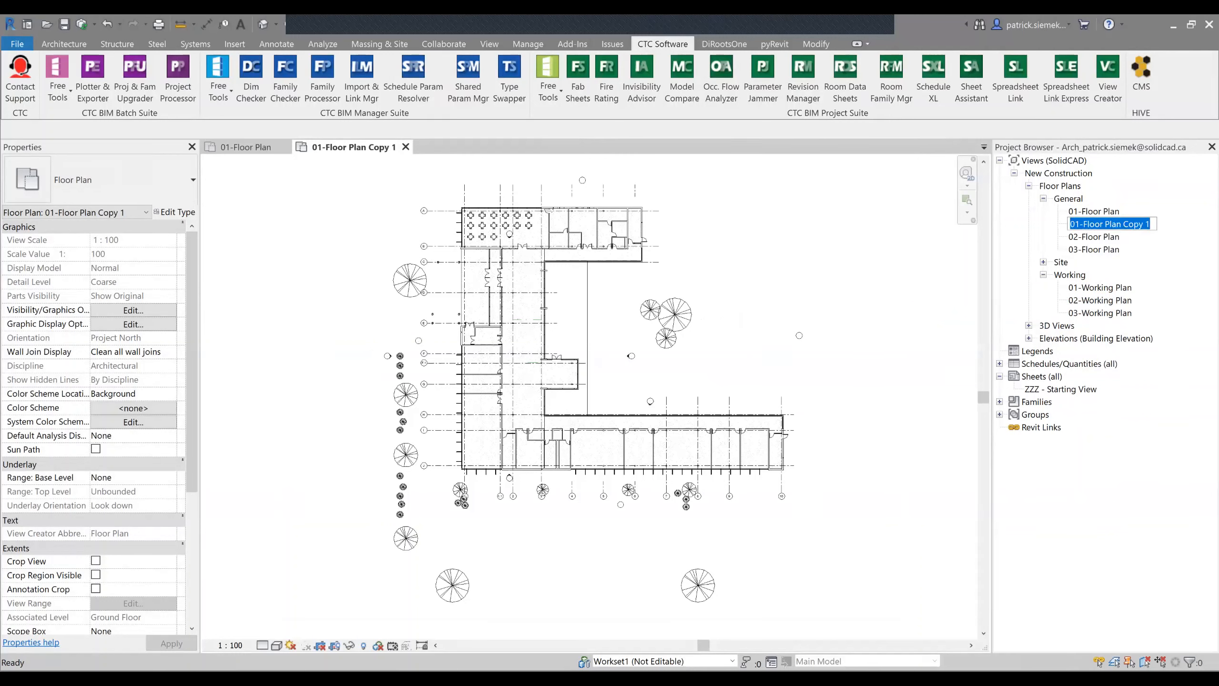
pyautogui.press('End')
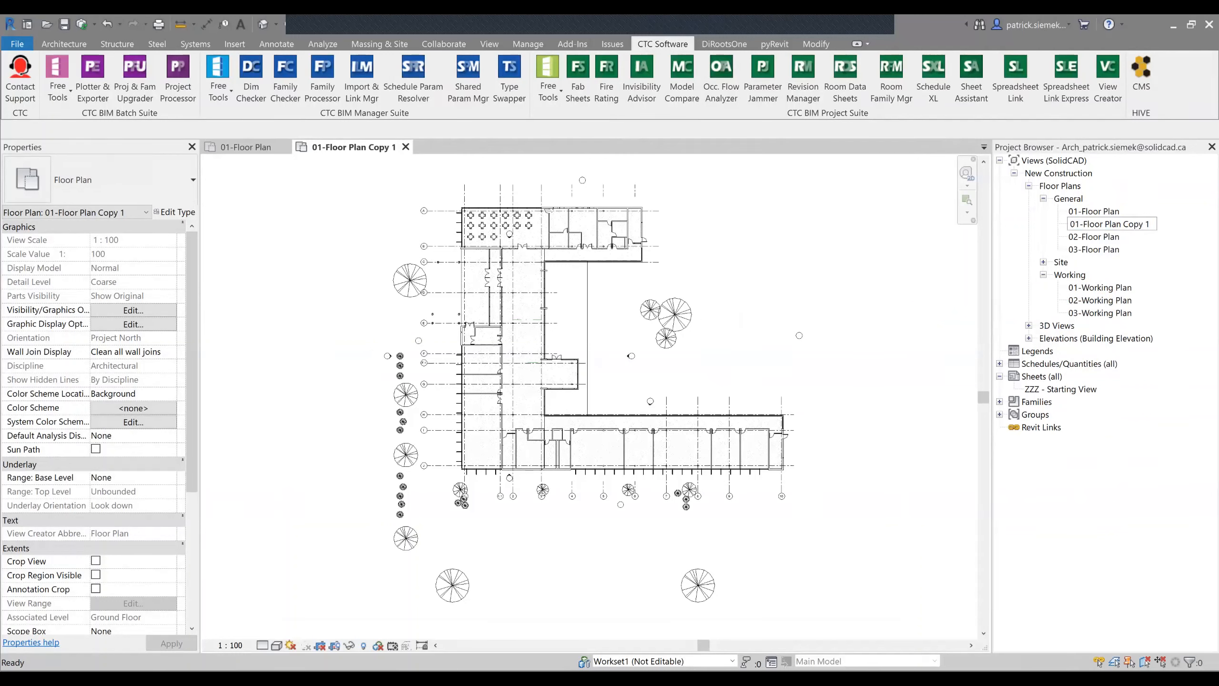
pyautogui.press('BackSpace')
pyautogui.press('BackSpace')
pyautogui.press('BackSpace')
pyautogui.press('BackSpace')
pyautogui.press('BackSpace')
pyautogui.press('BackSpace')
pyautogui.press('BackSpace')
pyautogui.press('BackSpace')
pyautogui.press('BackSpace')
pyautogui.press('BackSpace')
pyautogui.press('BackSpace')
pyautogui.press('BackSpace')
pyautogui.press('BackSpace')
pyautogui.press('BackSpace')
pyautogui.press('BackSpace')
pyautogui.press('BackSpace')
pyautogui.press('BackSpace')
pyautogui.write('Life and Safety Plan')
pyautogui.press('Return')
# Assign the Floor Plan - Life and Safety view template to the 01-Life and Safety Plan view and fit the plan on screen.
pyautogui.scroll(-1, 110, 414)
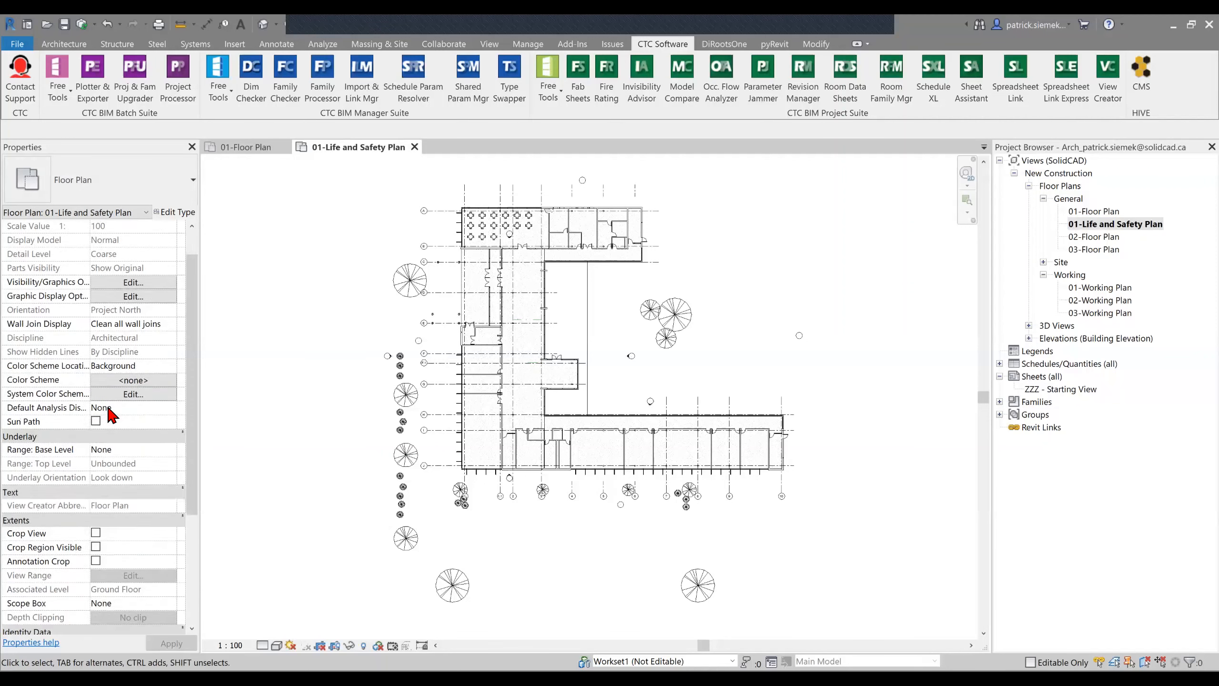
pyautogui.scroll(-6, 111, 414)
pyautogui.click(132, 477)
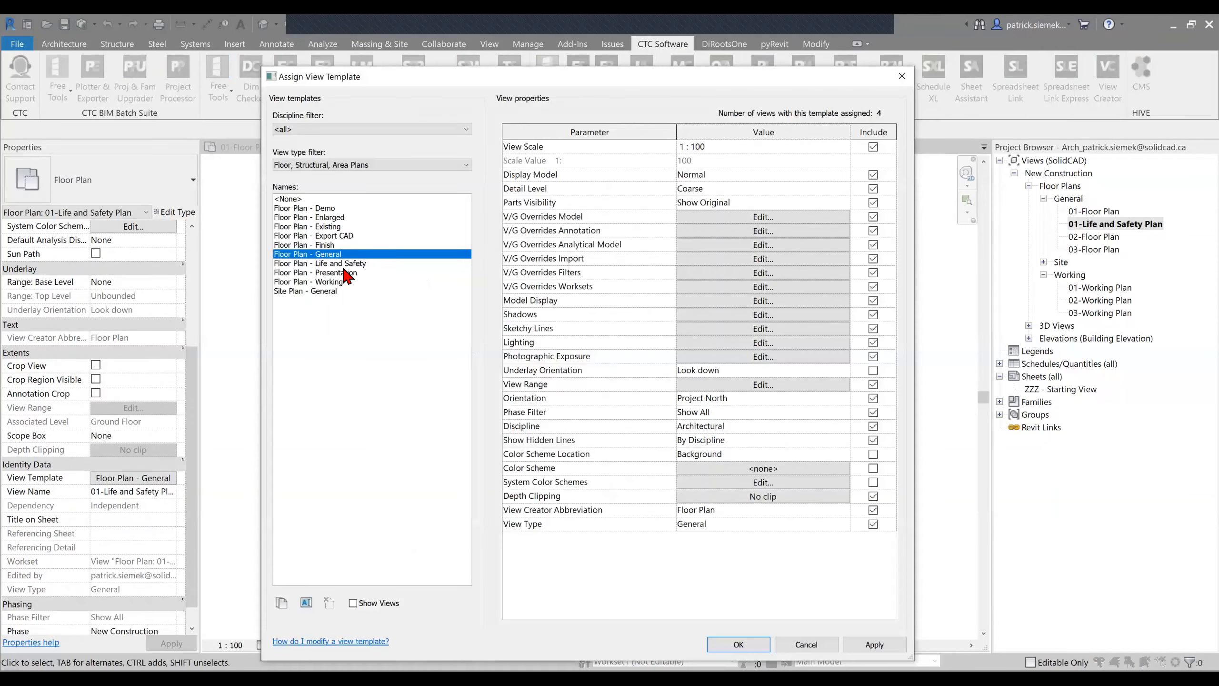
pyautogui.click(344, 264)
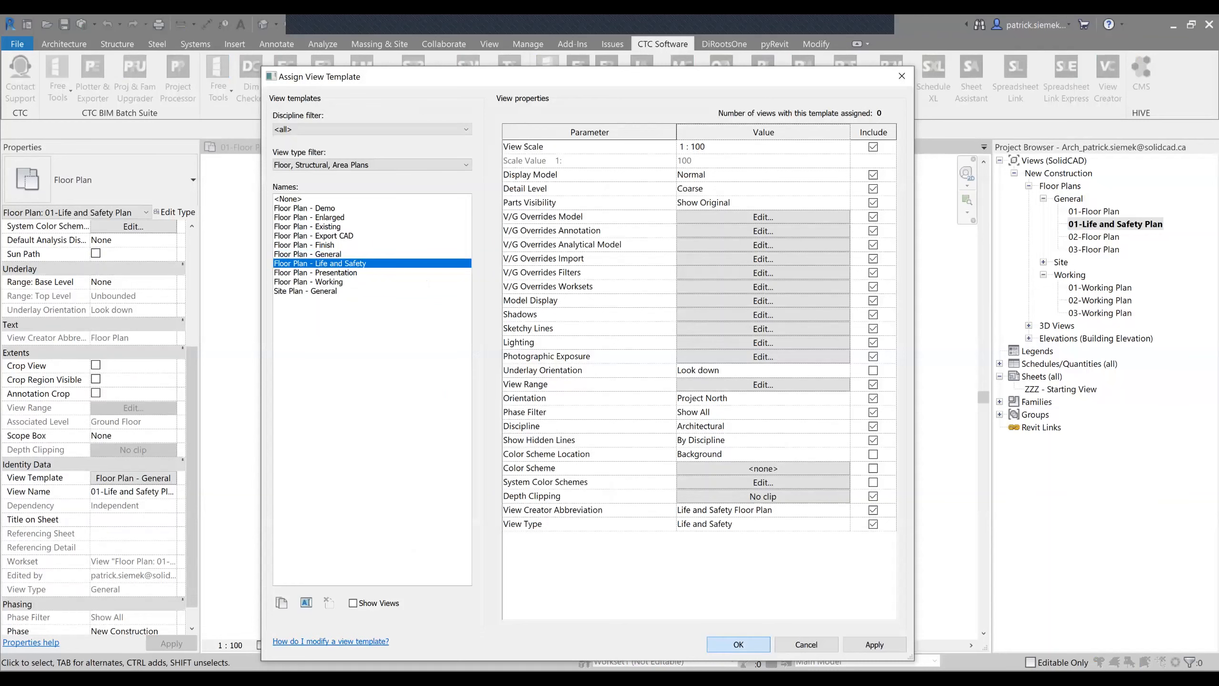
pyautogui.press('Return')
pyautogui.press('z')
pyautogui.press('e')
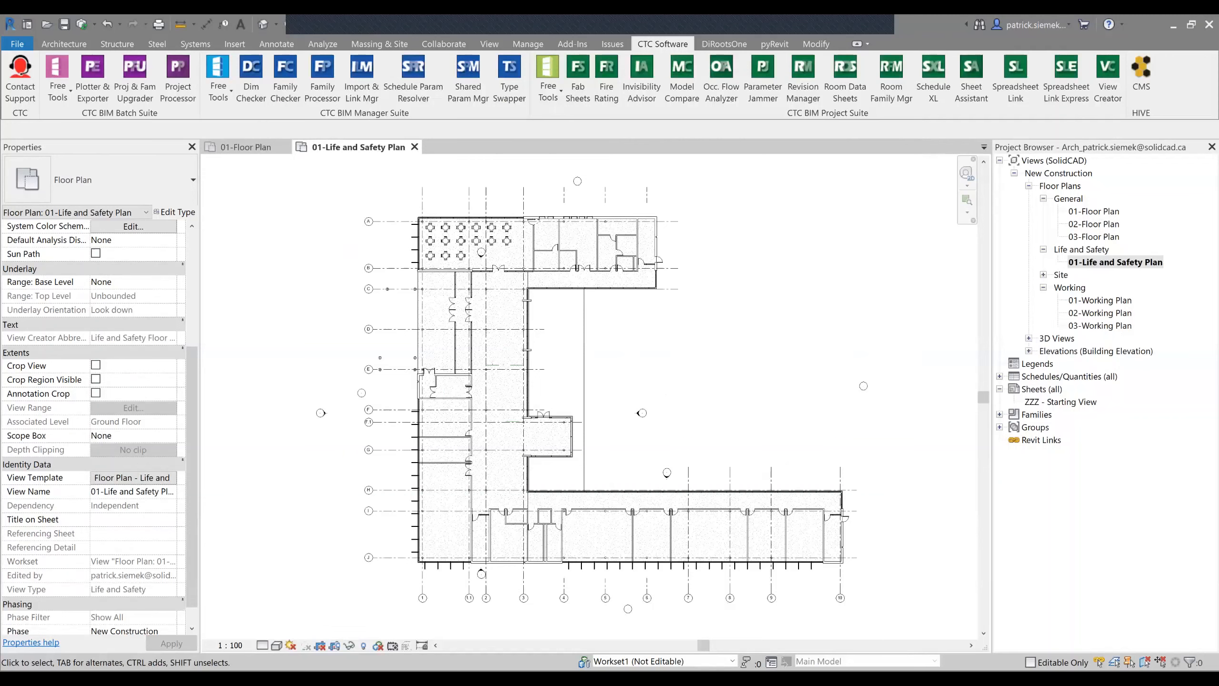
# Inspect the Fire Rating type parameter of the Interior - 138mm Partition (1-hr) wall between the west rooms.
pyautogui.scroll(6, 444, 440)
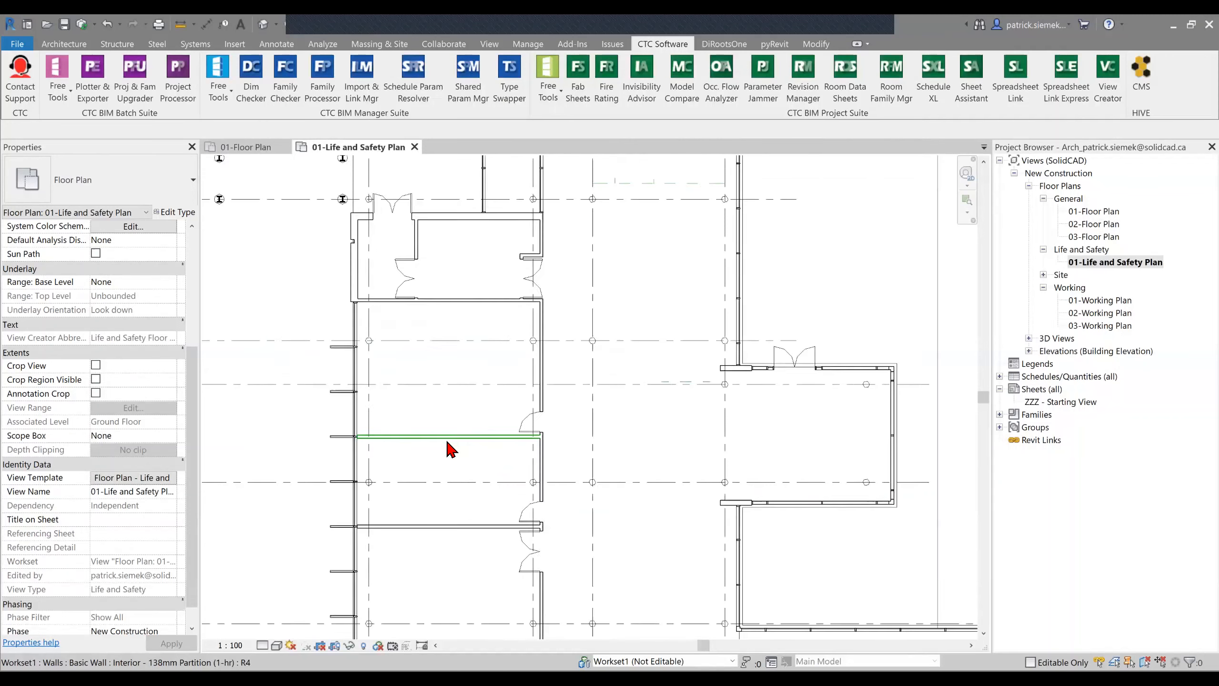
pyautogui.scroll(4, 456, 451)
pyautogui.click(484, 418)
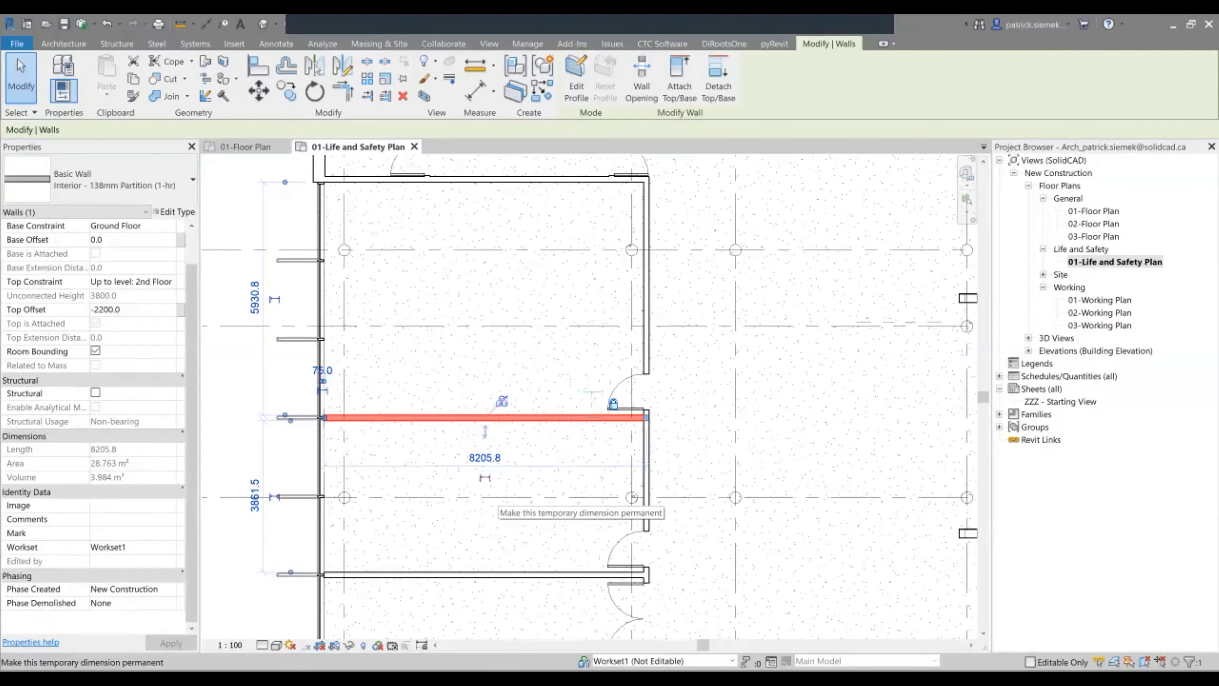
pyautogui.click(182, 212)
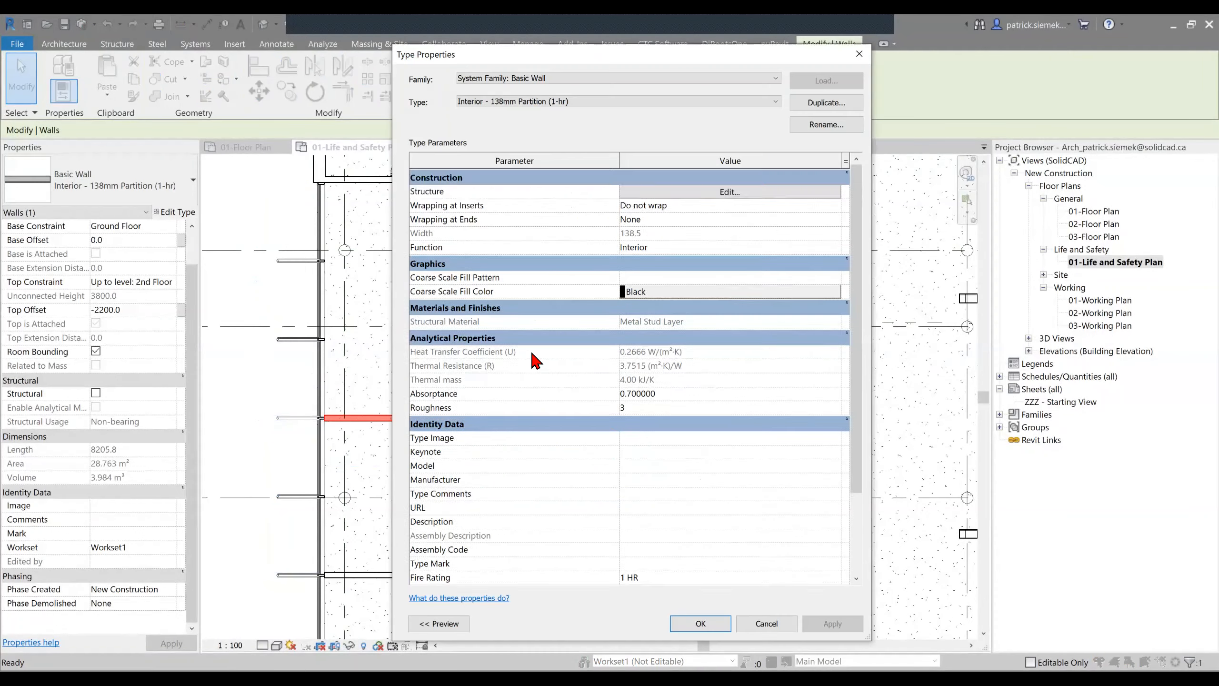
pyautogui.scroll(-3, 536, 354)
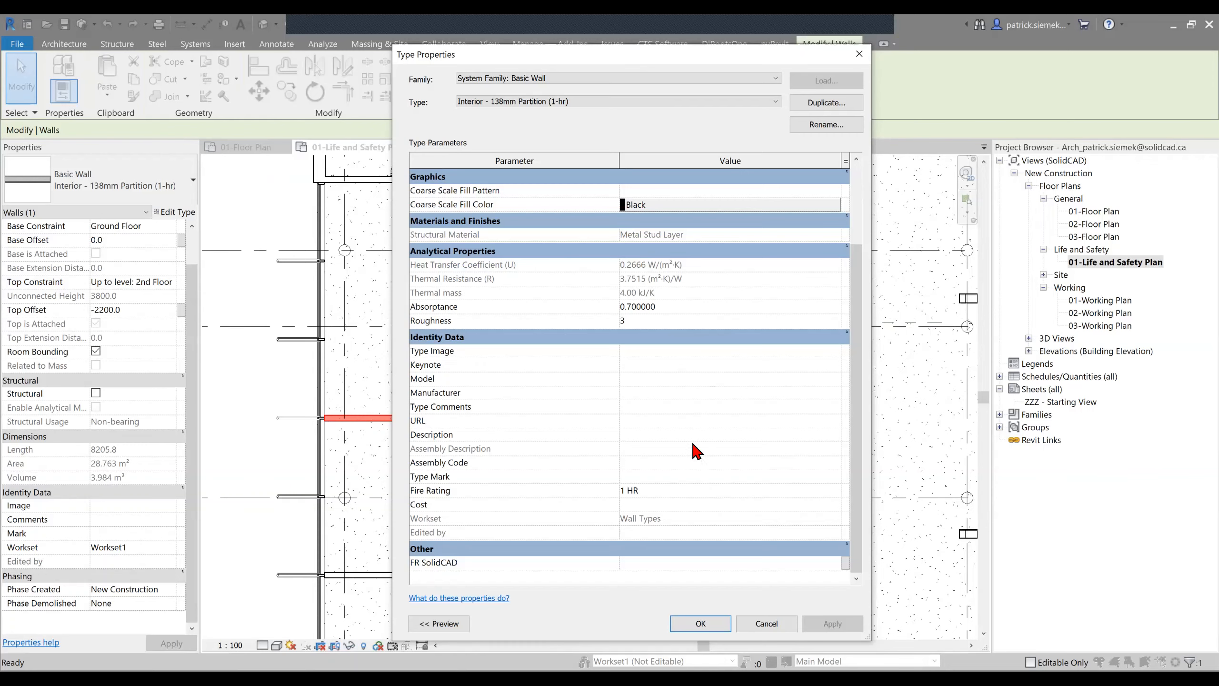
pyautogui.press('Escape')
pyautogui.press('Escape')
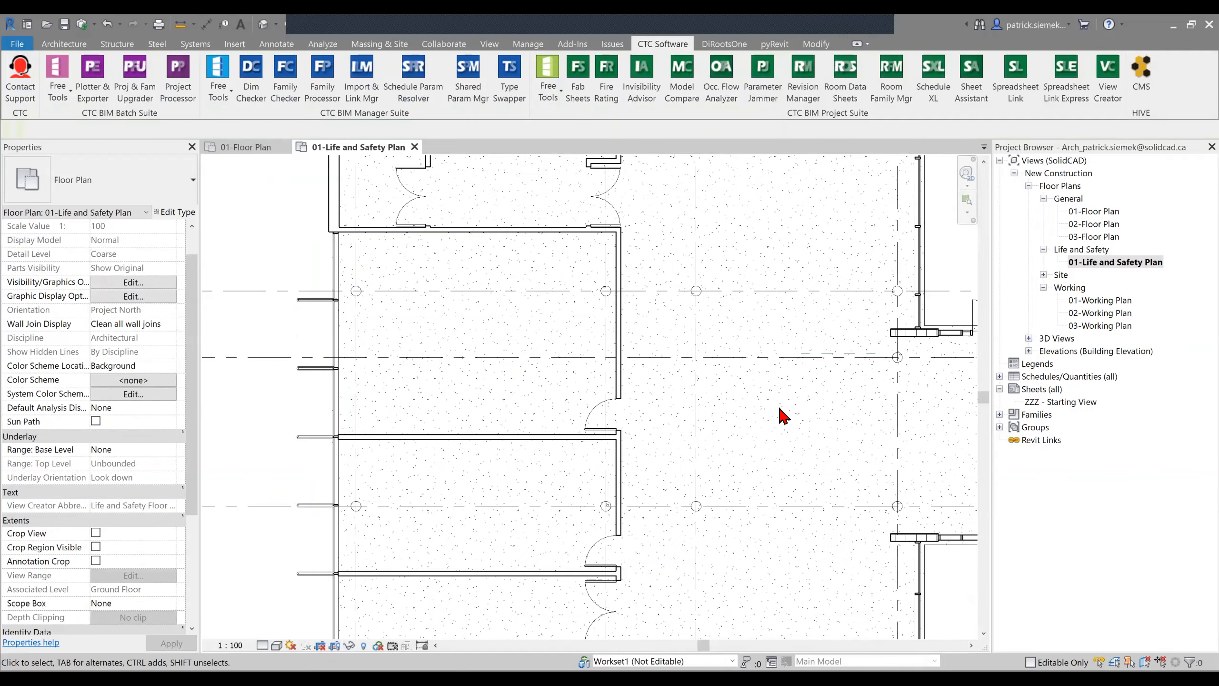
pyautogui.scroll(-1, 783, 416)
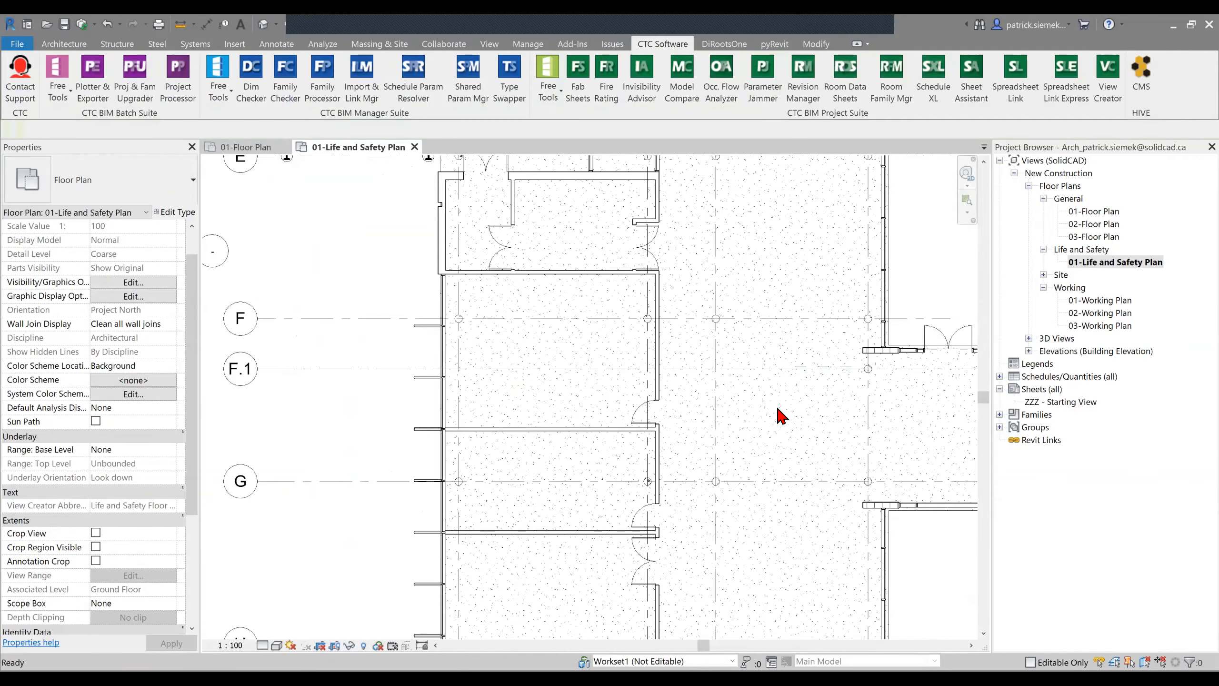
pyautogui.press('z')
pyautogui.press('f')
pyautogui.press('v')
pyautogui.press('g')
pyautogui.click(792, 161)
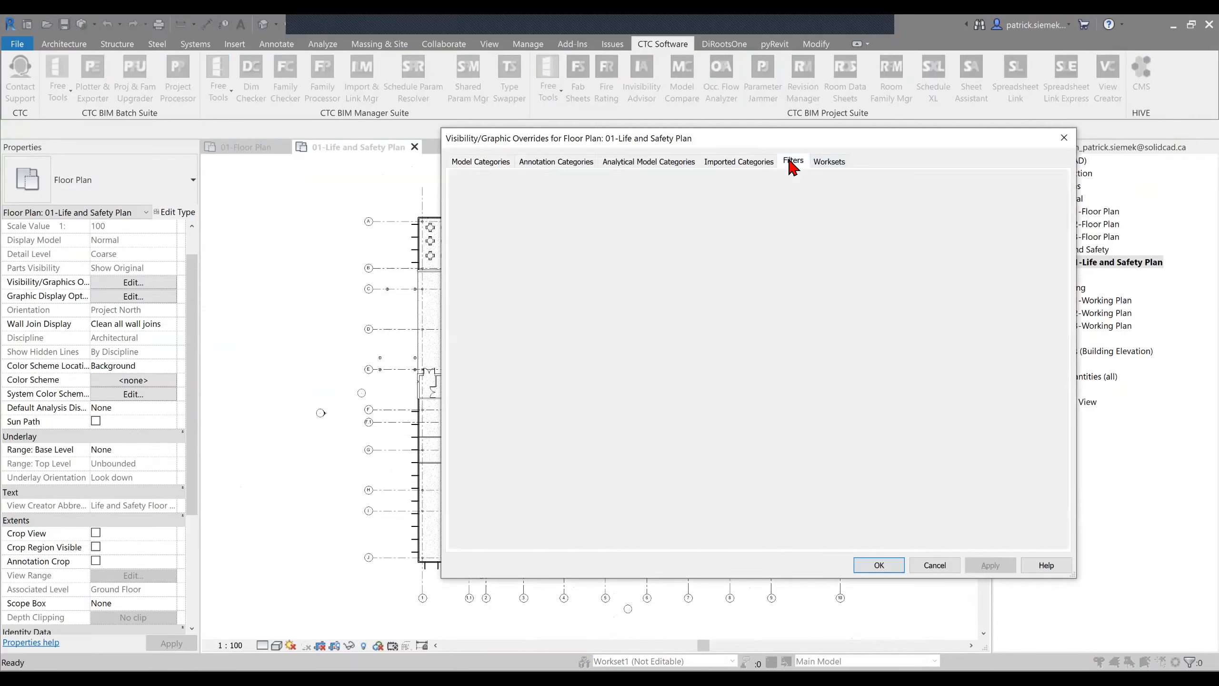
pyautogui.press('Escape')
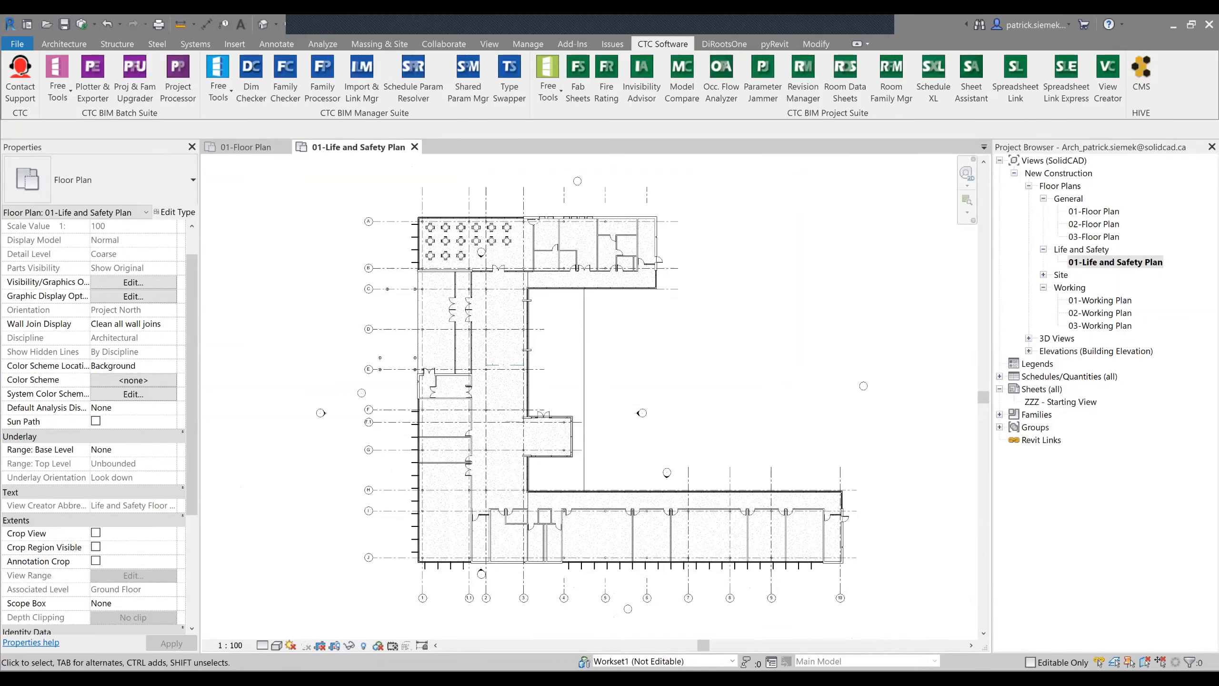
# Exclude V/G Overrides Filters from the Floor Plan - Life and Safety view template so filters can be edited in the view.
pyautogui.scroll(-2, 93, 423)
pyautogui.scroll(-1, 94, 427)
pyautogui.click(133, 519)
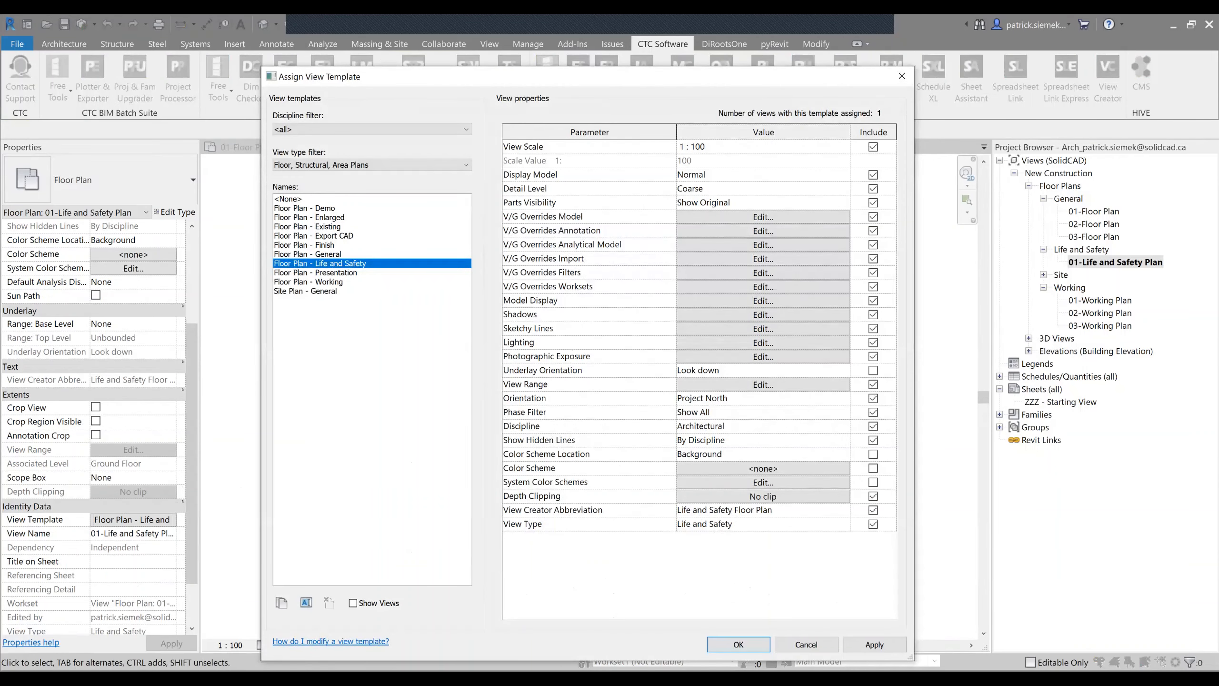
pyautogui.press('Return')
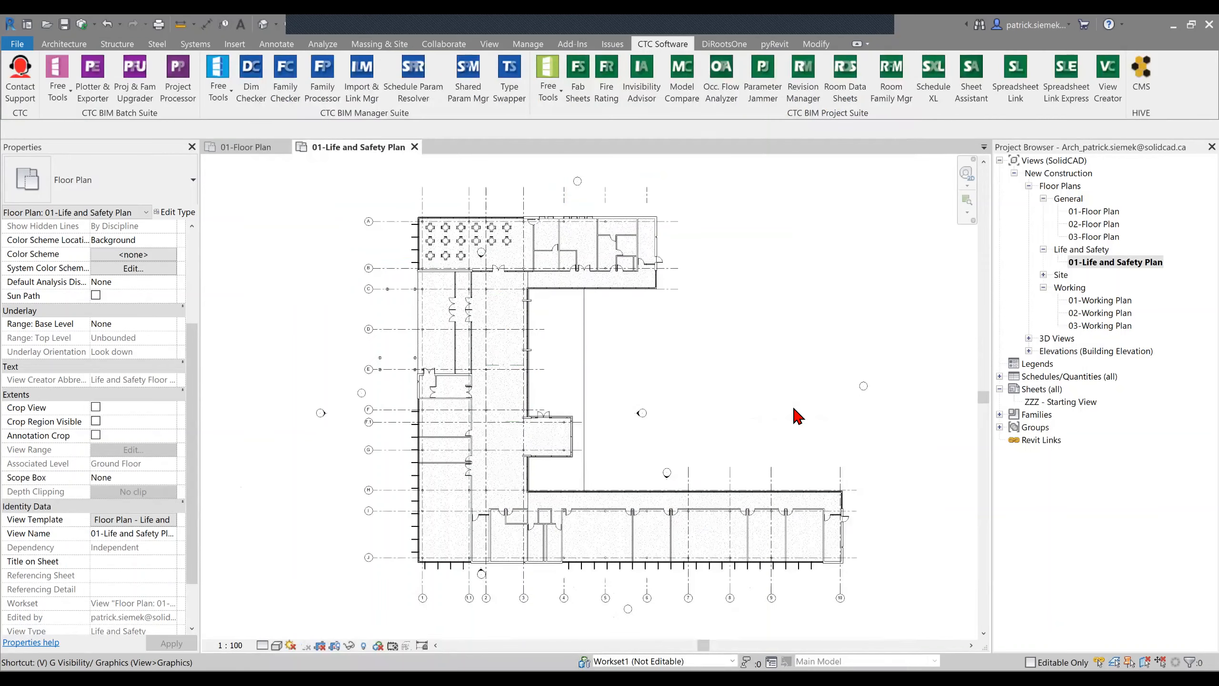
# Create a new rule-based filter named 1 HR from the filter overrides of the 01-Life and Safety Plan view.
pyautogui.press('g')
pyautogui.click(793, 160)
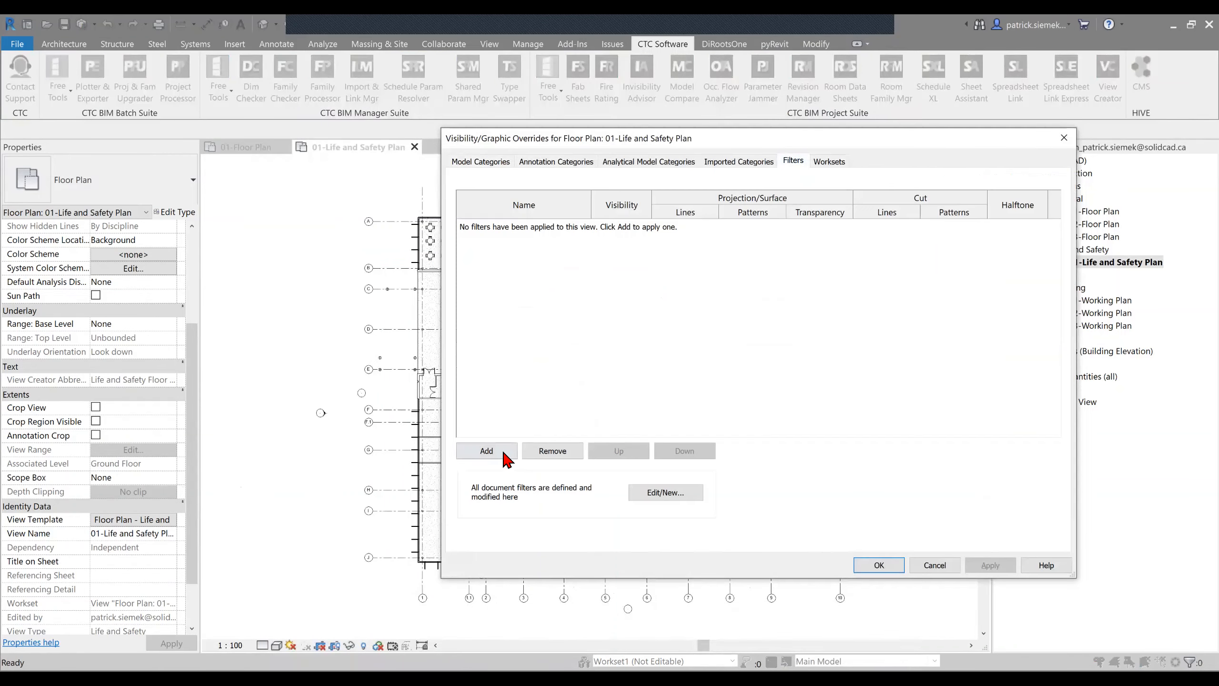
pyautogui.click(486, 451)
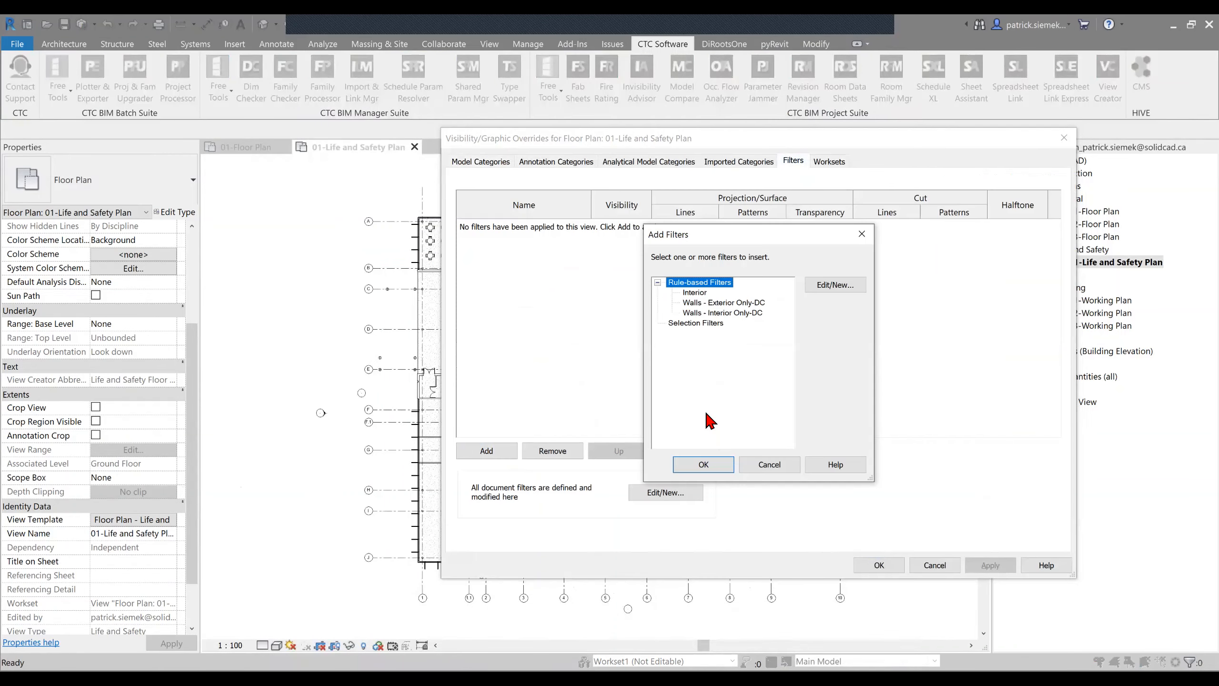
pyautogui.press('Escape')
pyautogui.click(666, 492)
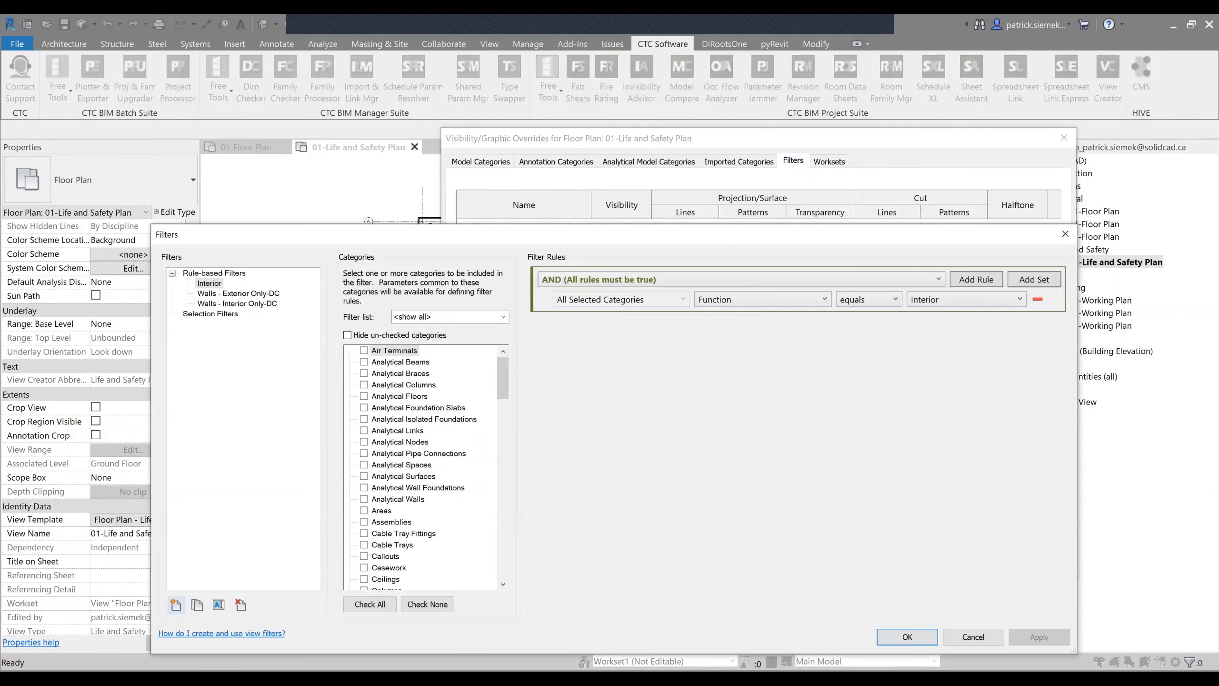
pyautogui.click(176, 604)
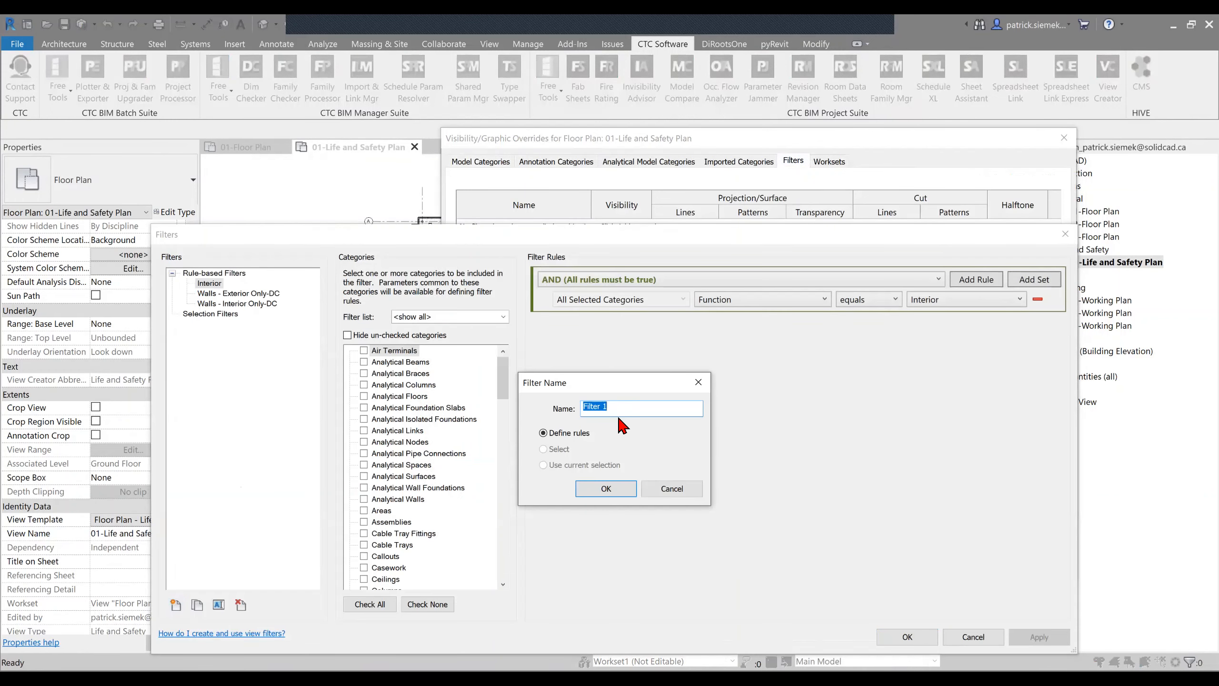
pyautogui.write('1 HR')
pyautogui.press('Return')
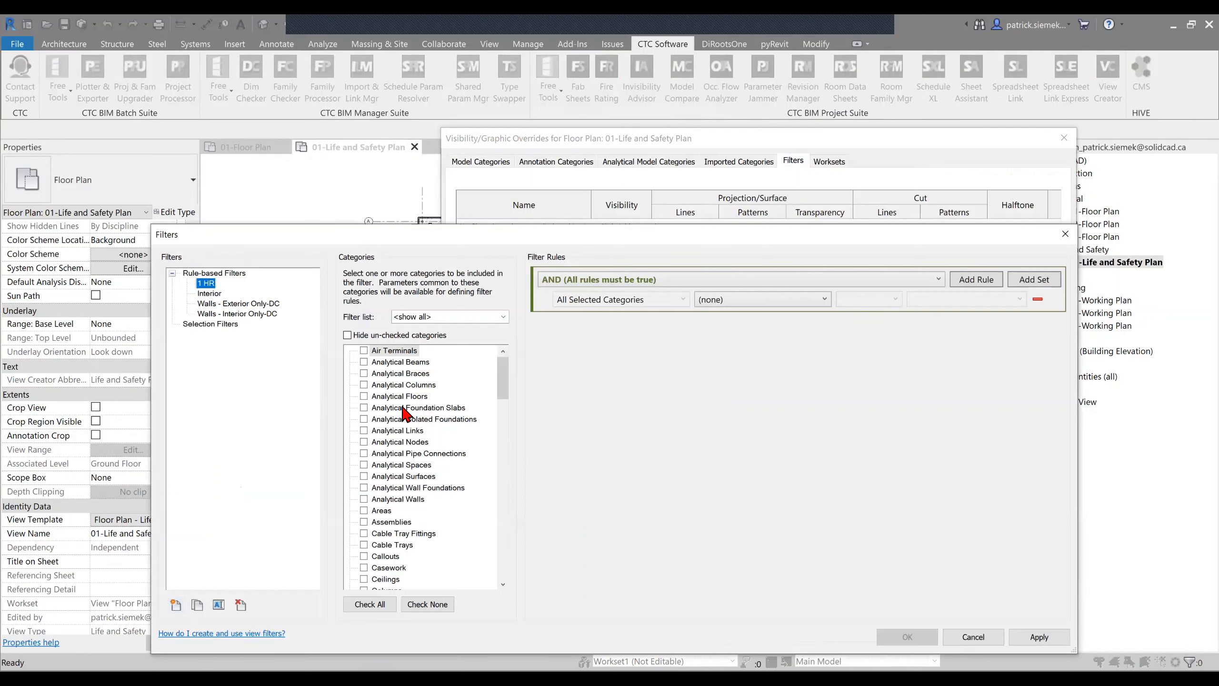
# Define the 1 HR filter for the Walls category with the rule Fire Rating equals 1 HR.
pyautogui.click(408, 408)
pyautogui.press('w')
pyautogui.press('space')
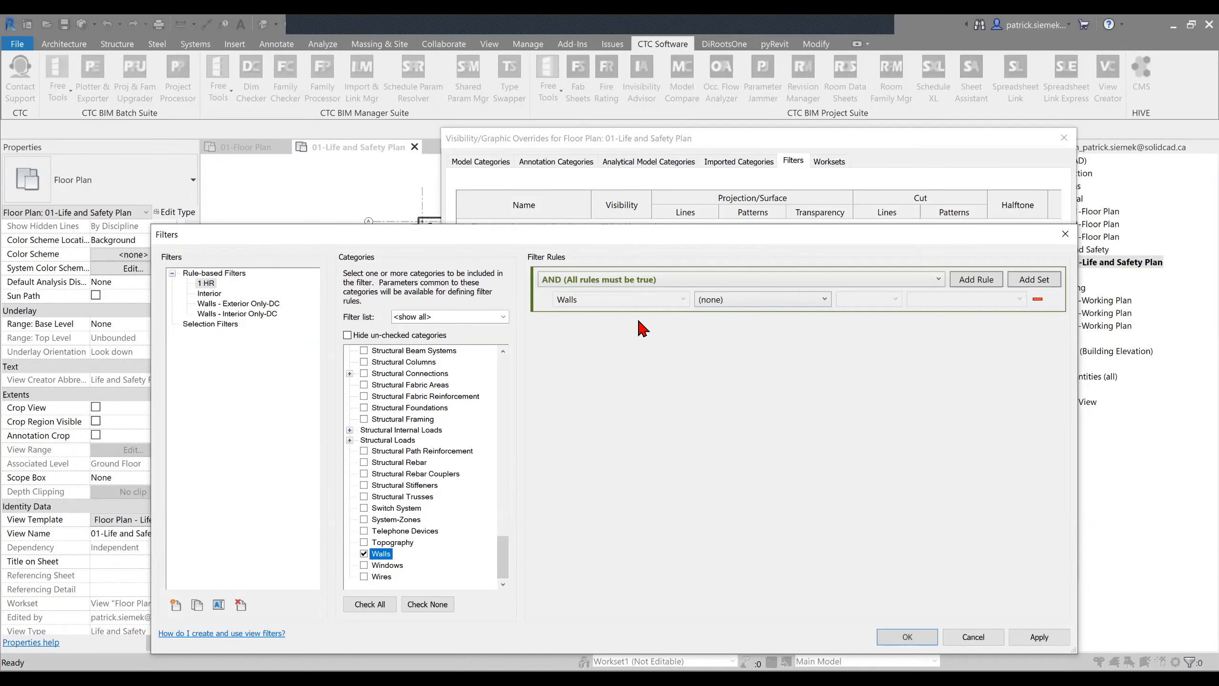
pyautogui.click(781, 302)
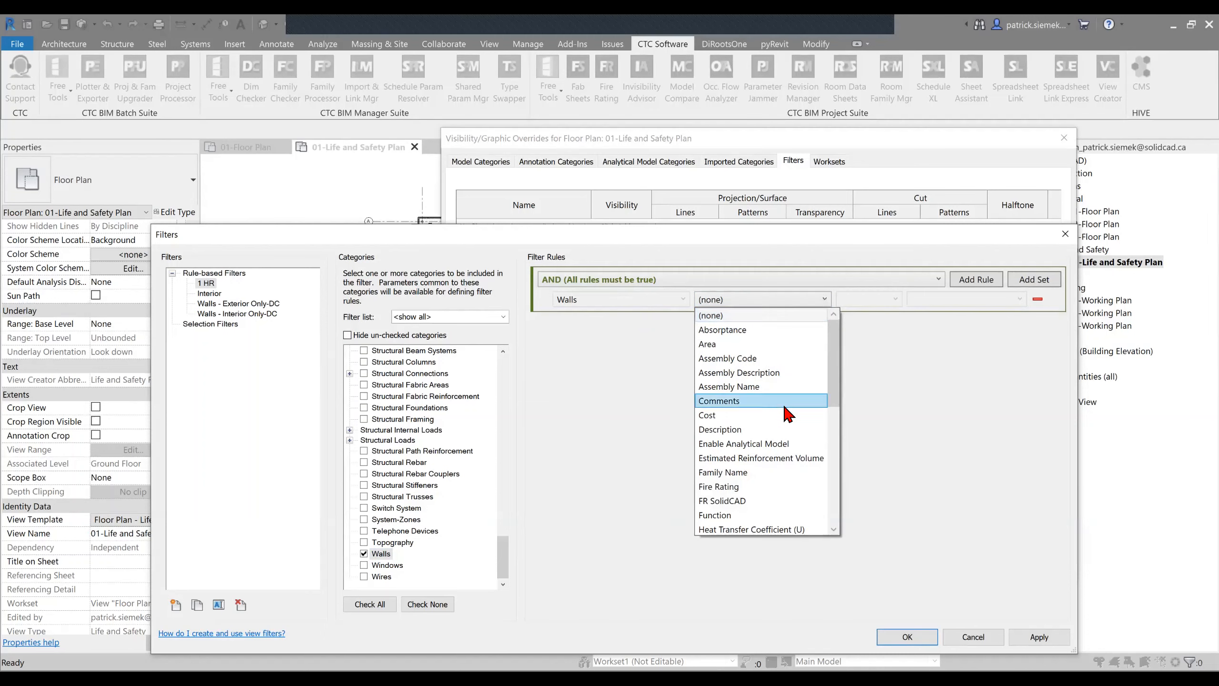
pyautogui.click(777, 487)
pyautogui.click(878, 299)
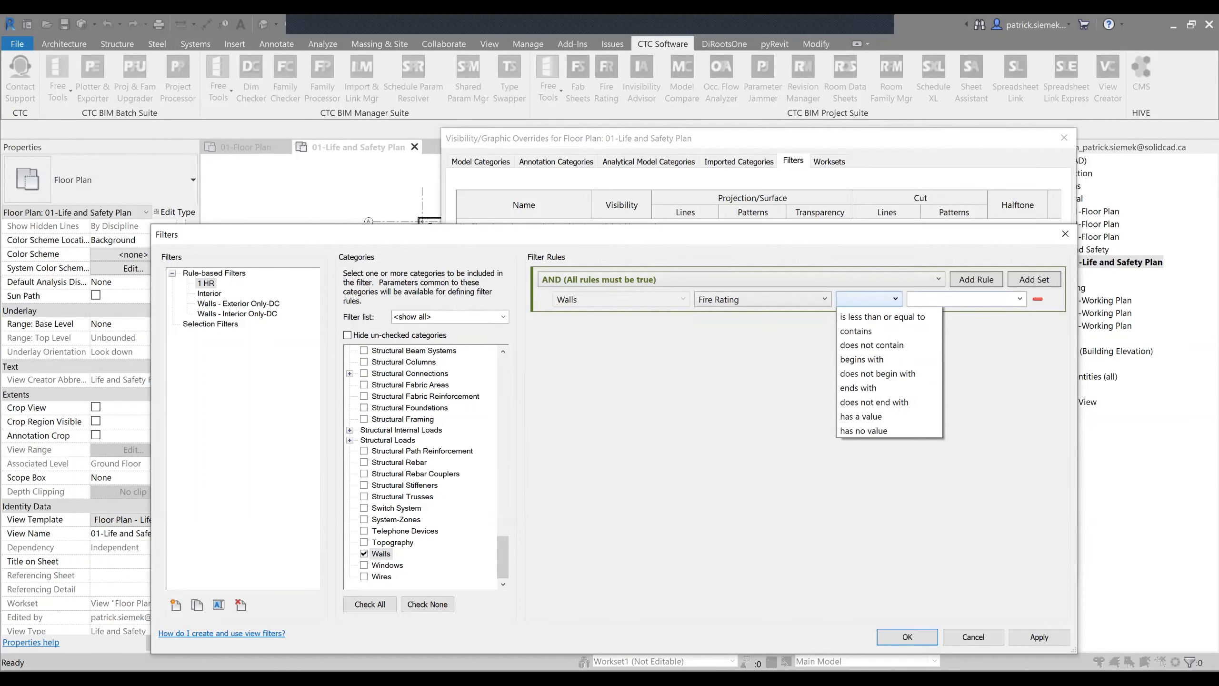
pyautogui.click(870, 315)
pyautogui.click(1020, 298)
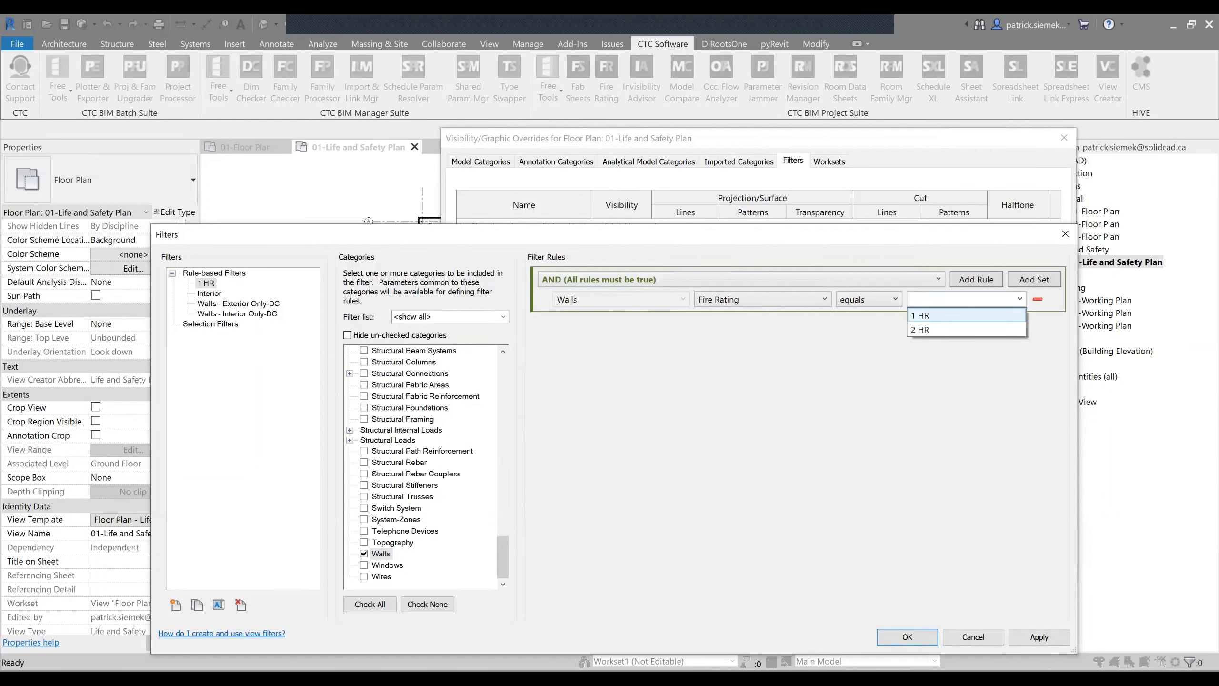
pyautogui.click(924, 310)
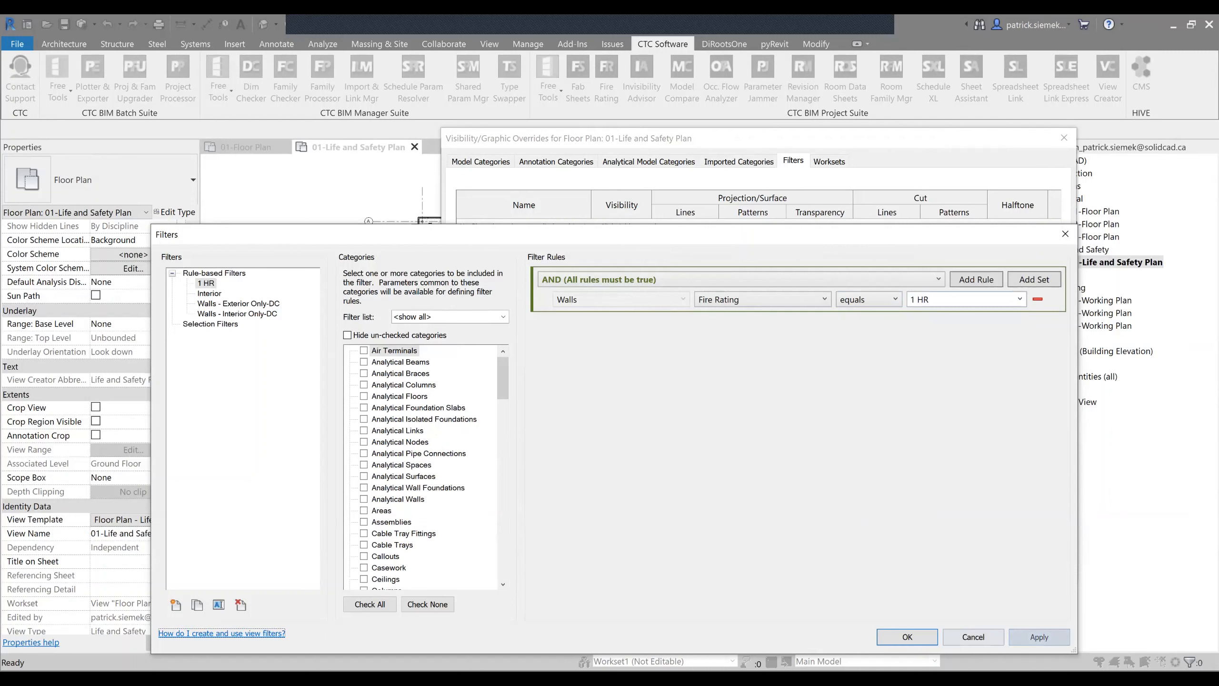
pyautogui.click(907, 637)
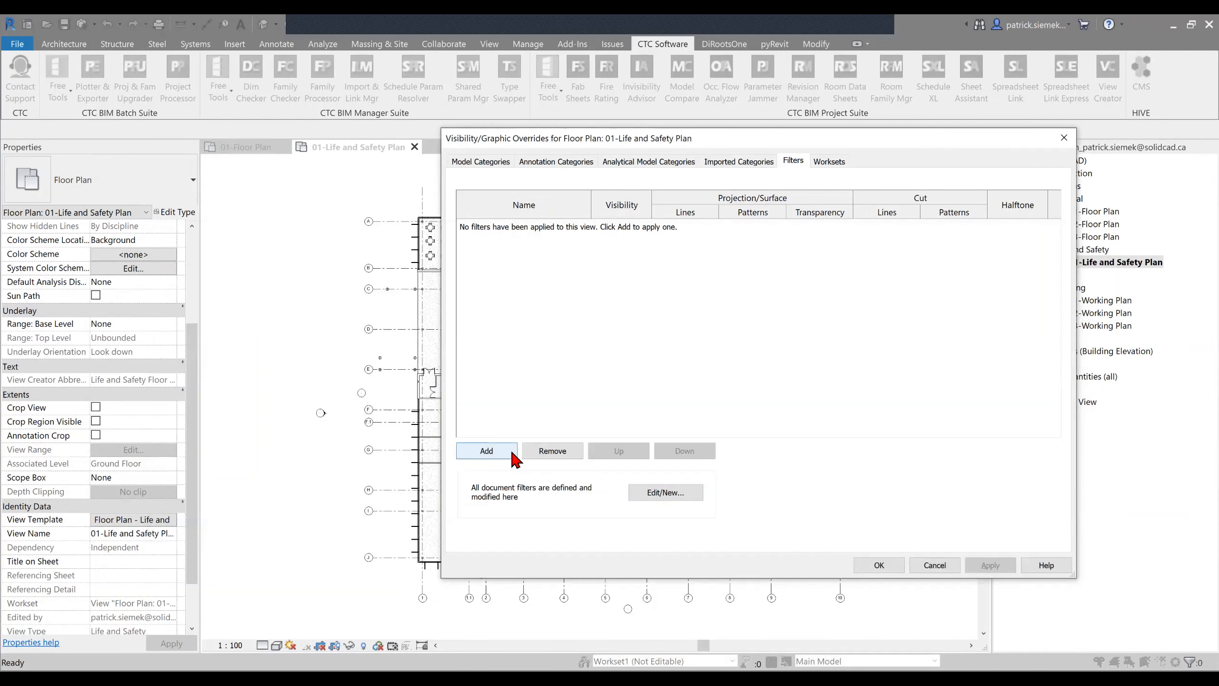
# Add the 1 HR filter to the 01-Life and Safety Plan view's visibility and graphic overrides.
pyautogui.click(512, 455)
pyautogui.click(691, 292)
pyautogui.click(707, 462)
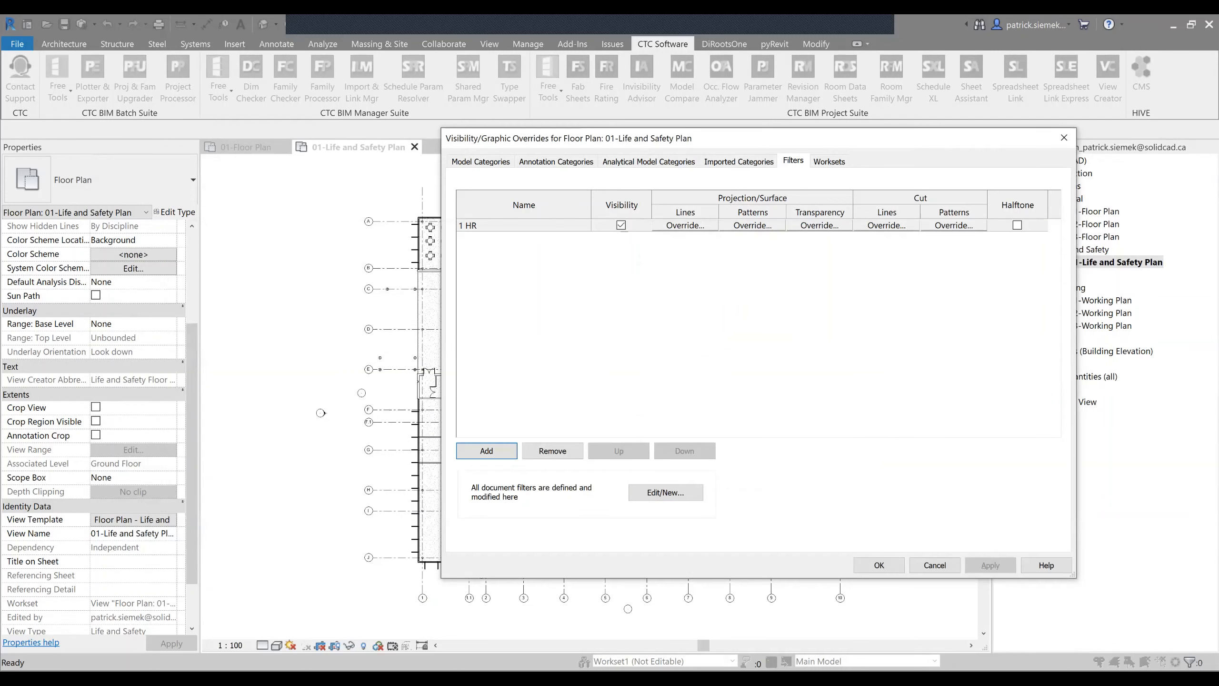
# Override the 1 HR filter's cut pattern with a solid red foreground fill and apply it to the view.
pyautogui.click(753, 225)
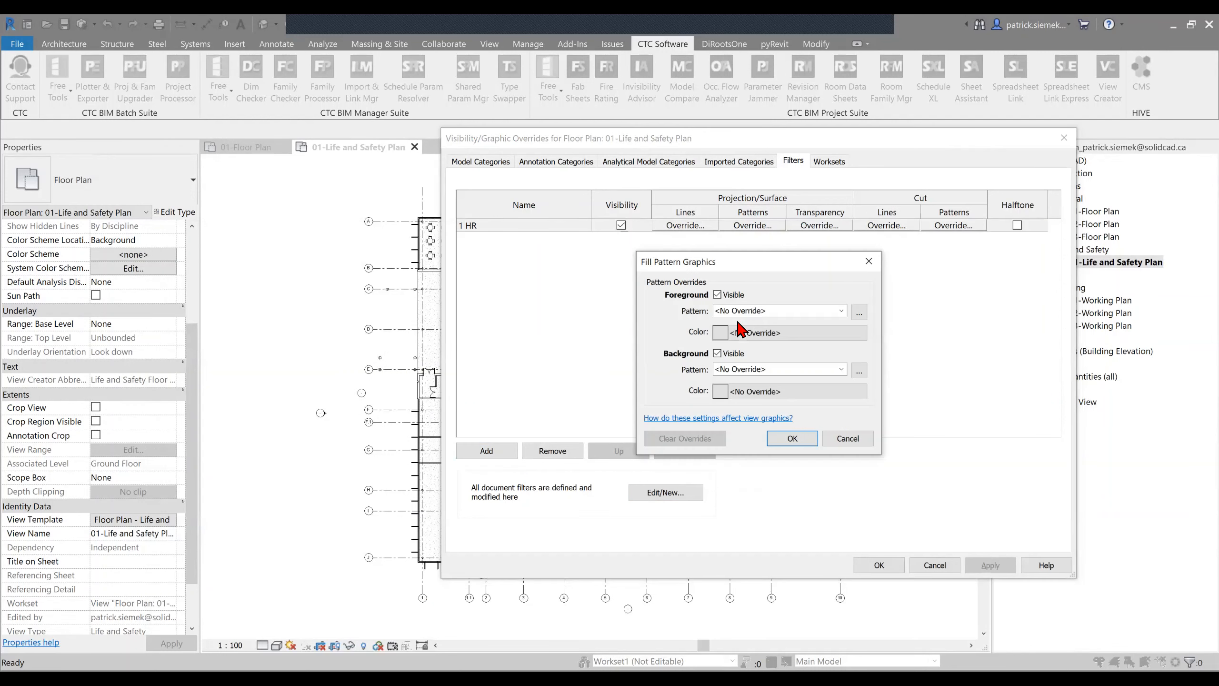
pyautogui.click(758, 311)
pyautogui.click(758, 336)
pyautogui.click(784, 336)
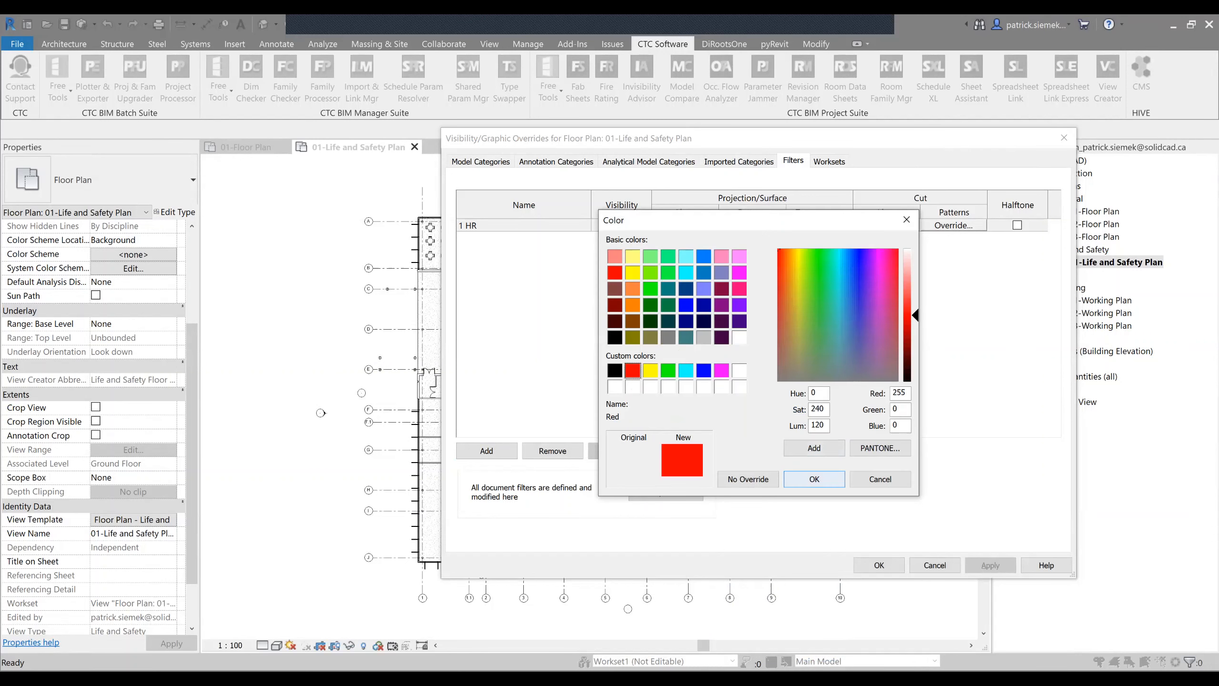
pyautogui.click(814, 479)
pyautogui.click(781, 439)
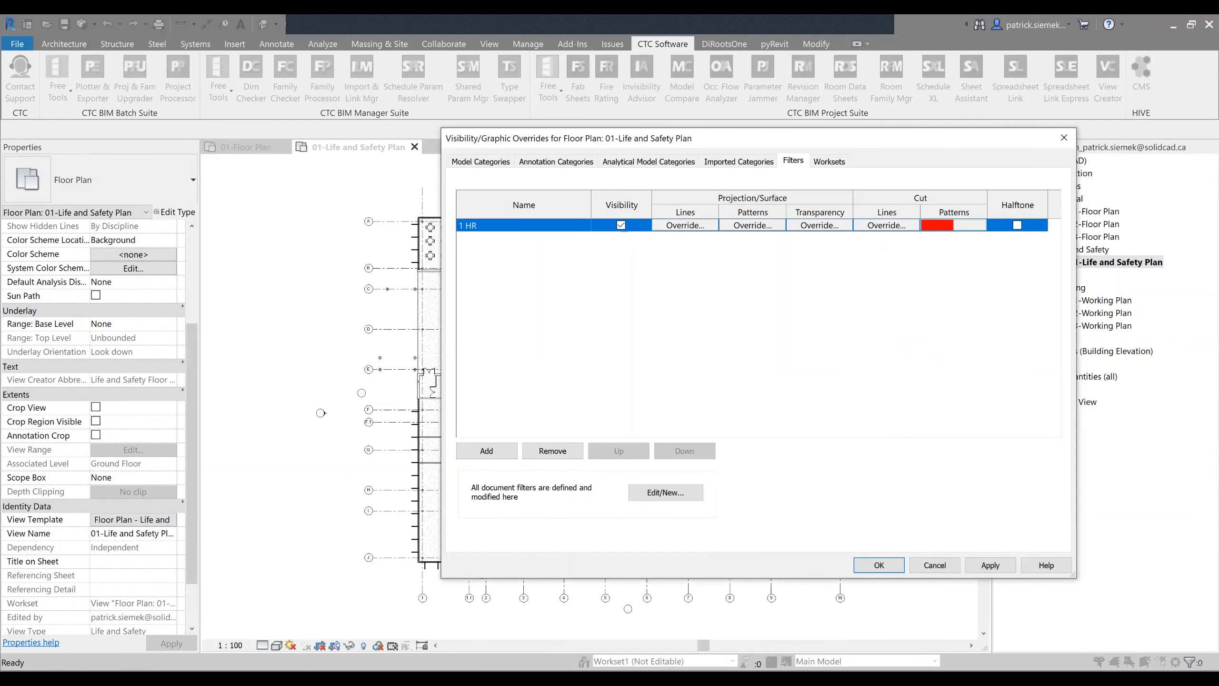
pyautogui.press('Return')
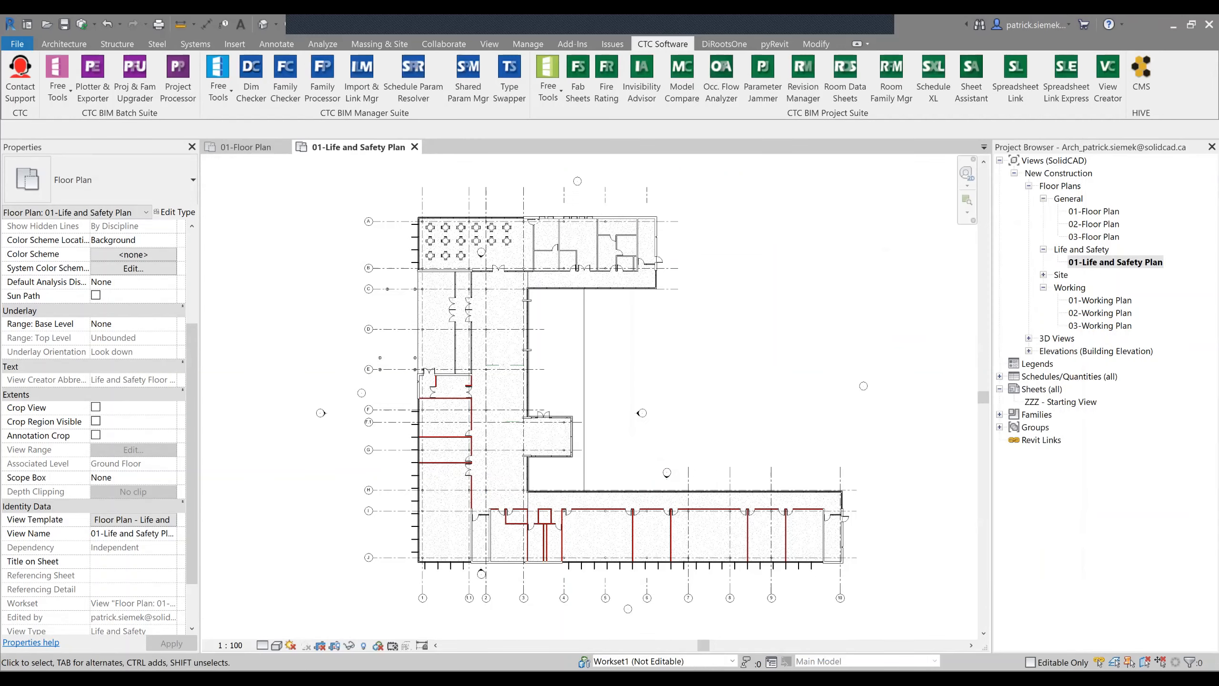
# Examine the red-filled 1 HR walls around the rooms and doors along the corridor, and fit the whole plan in view.
pyautogui.scroll(5, 424, 418)
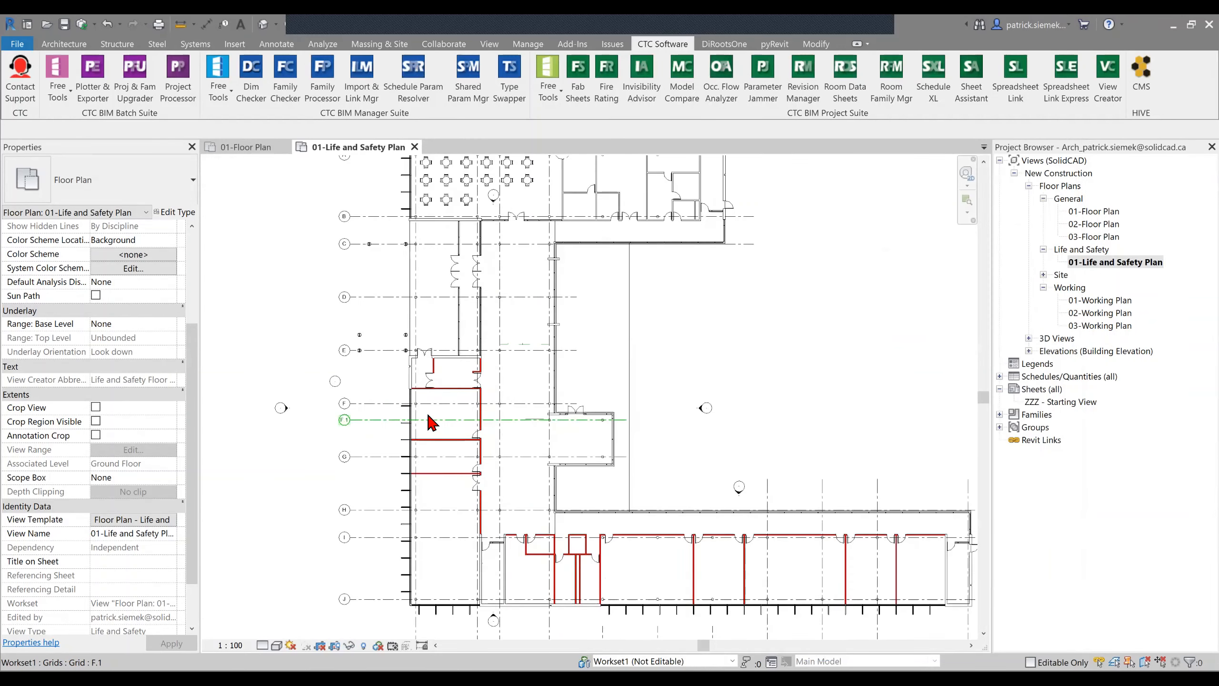
pyautogui.scroll(1, 425, 417)
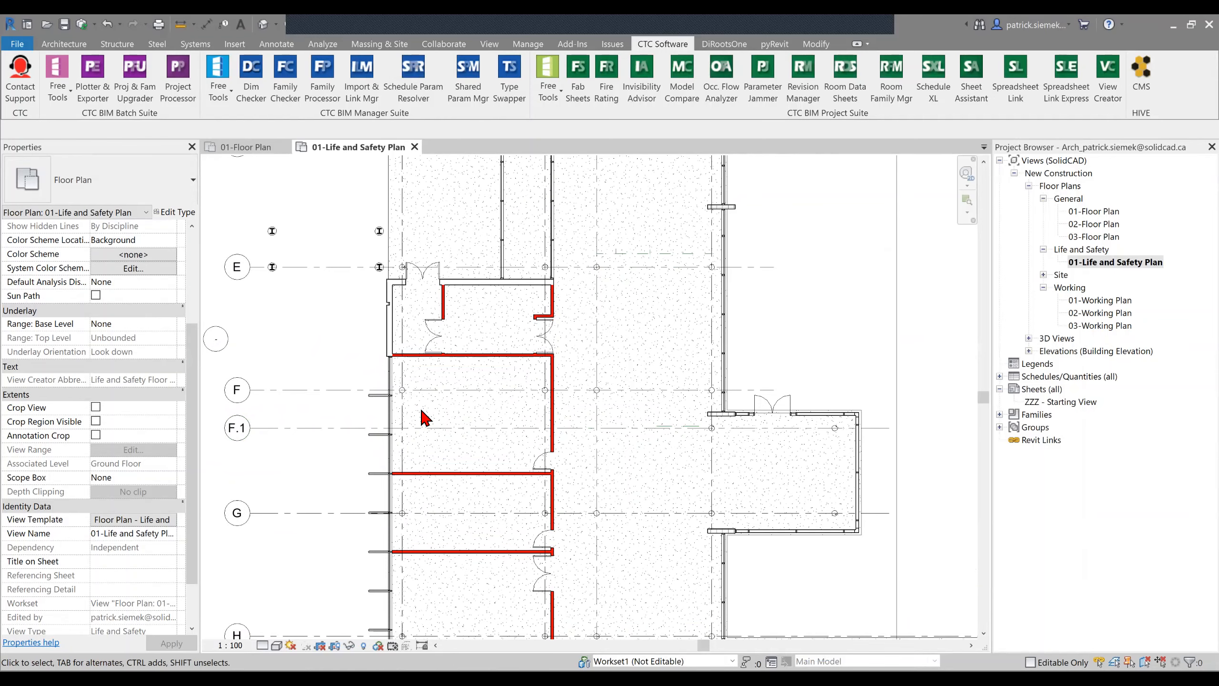
pyautogui.scroll(1, 424, 418)
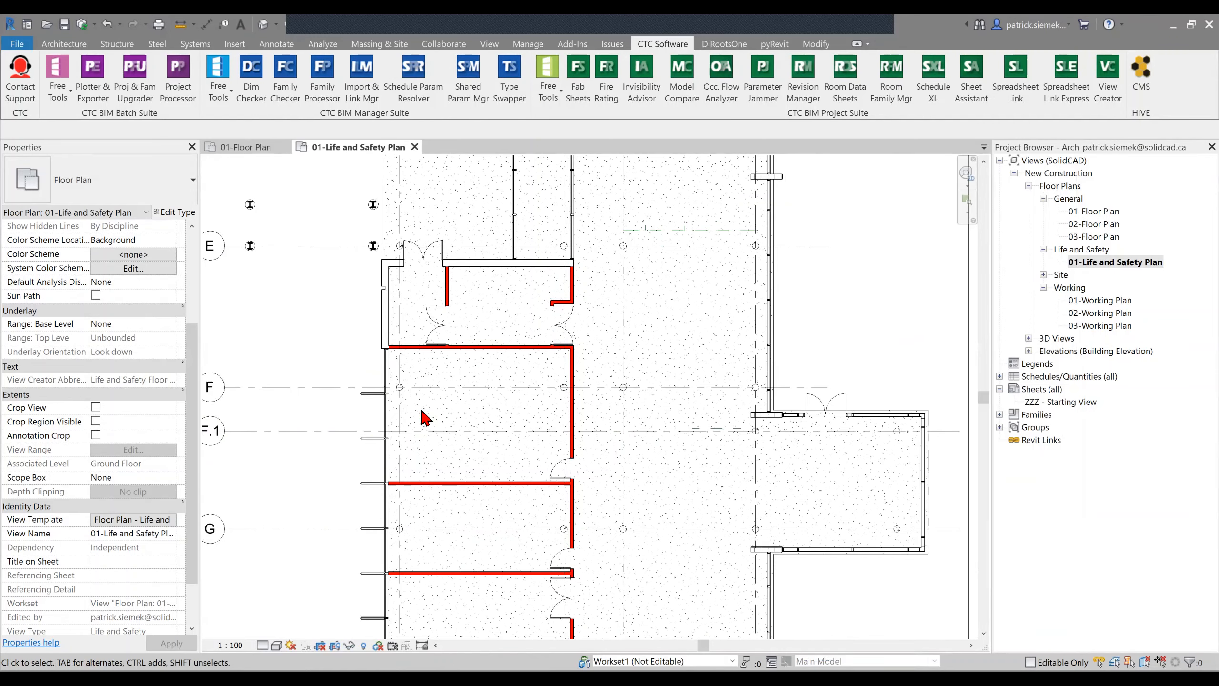
pyautogui.scroll(1, 424, 417)
pyautogui.scroll(1, 475, 406)
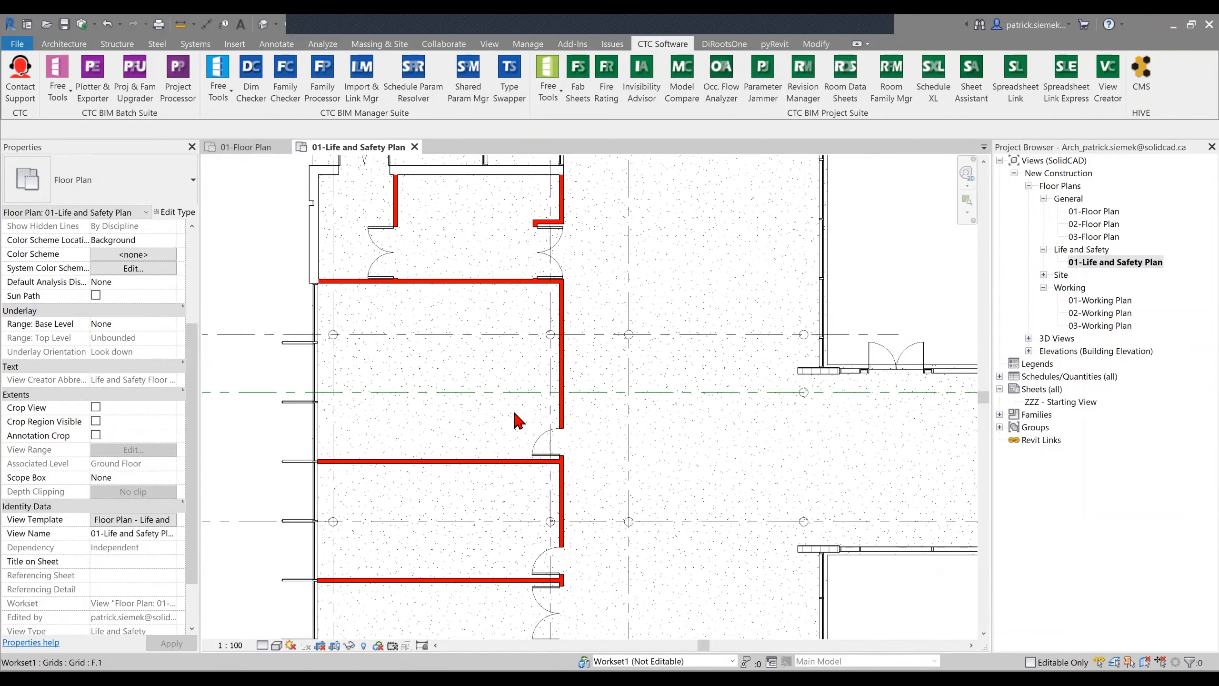
pyautogui.scroll(1, 513, 410)
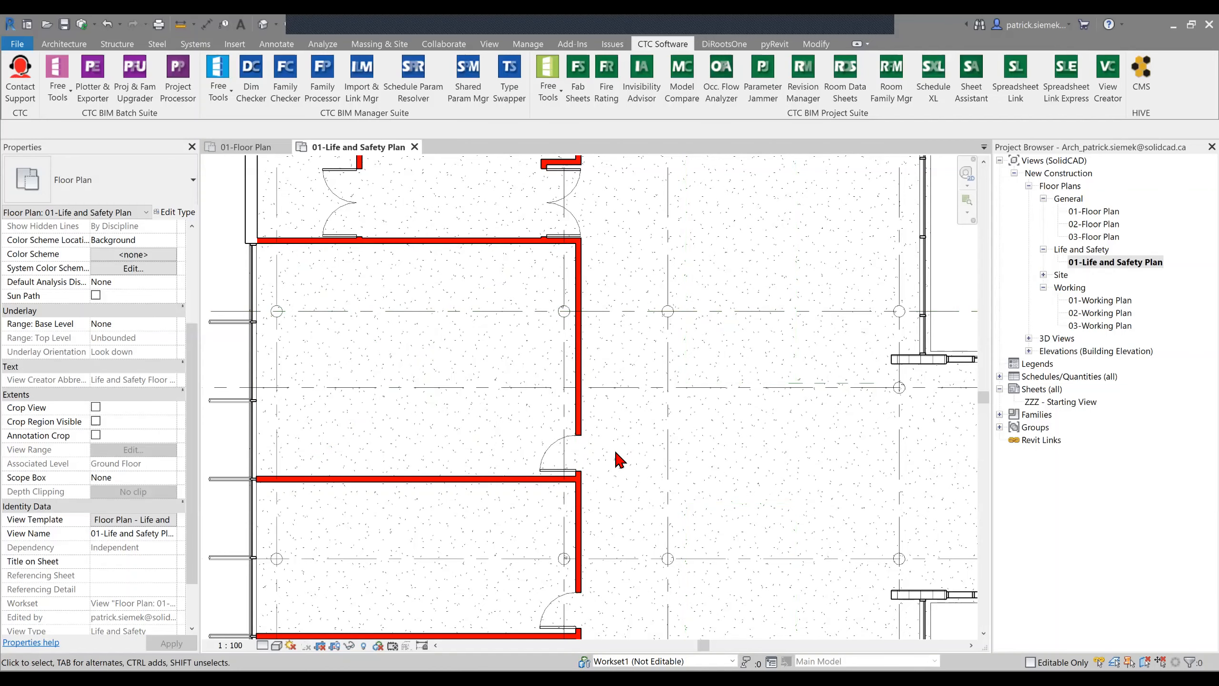
pyautogui.scroll(4, 618, 458)
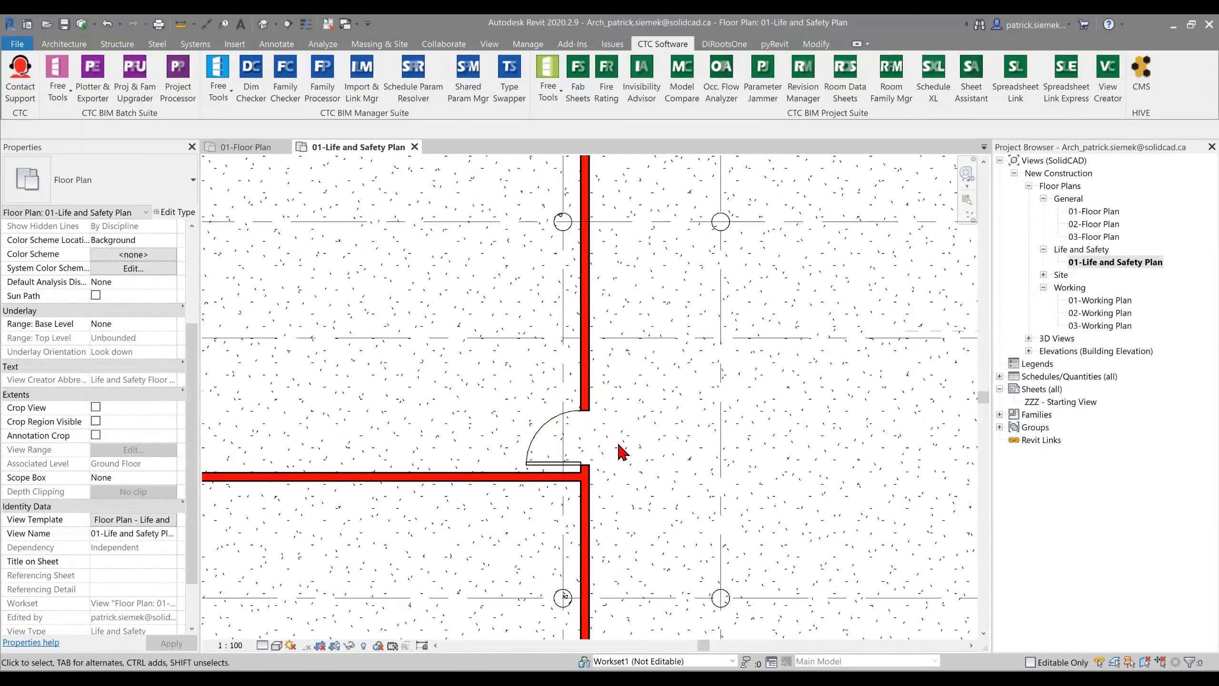
pyautogui.scroll(-1, 622, 451)
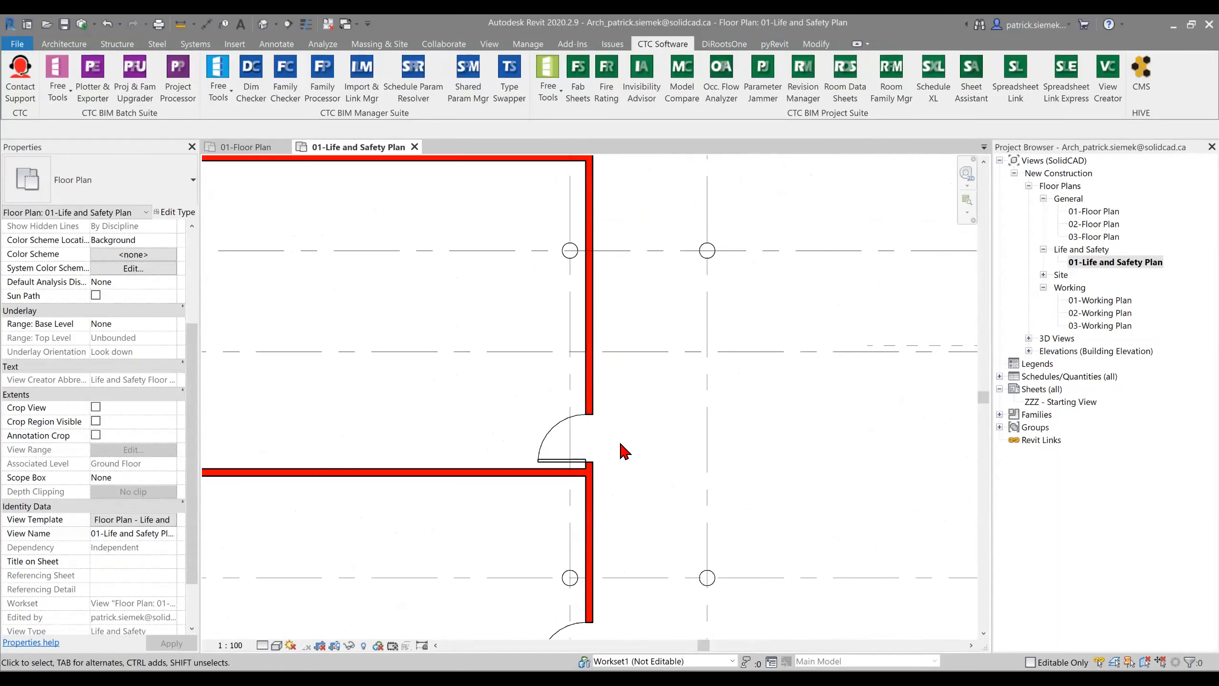
pyautogui.scroll(-2, 719, 456)
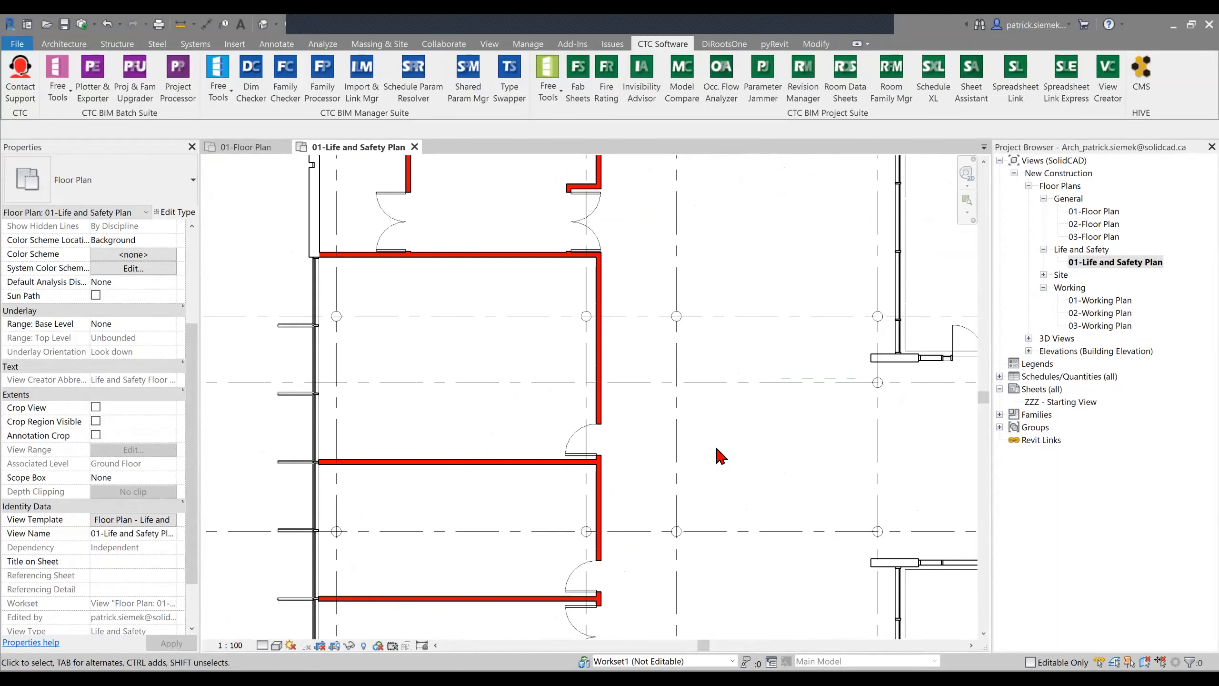
pyautogui.press('z')
pyautogui.press('f')
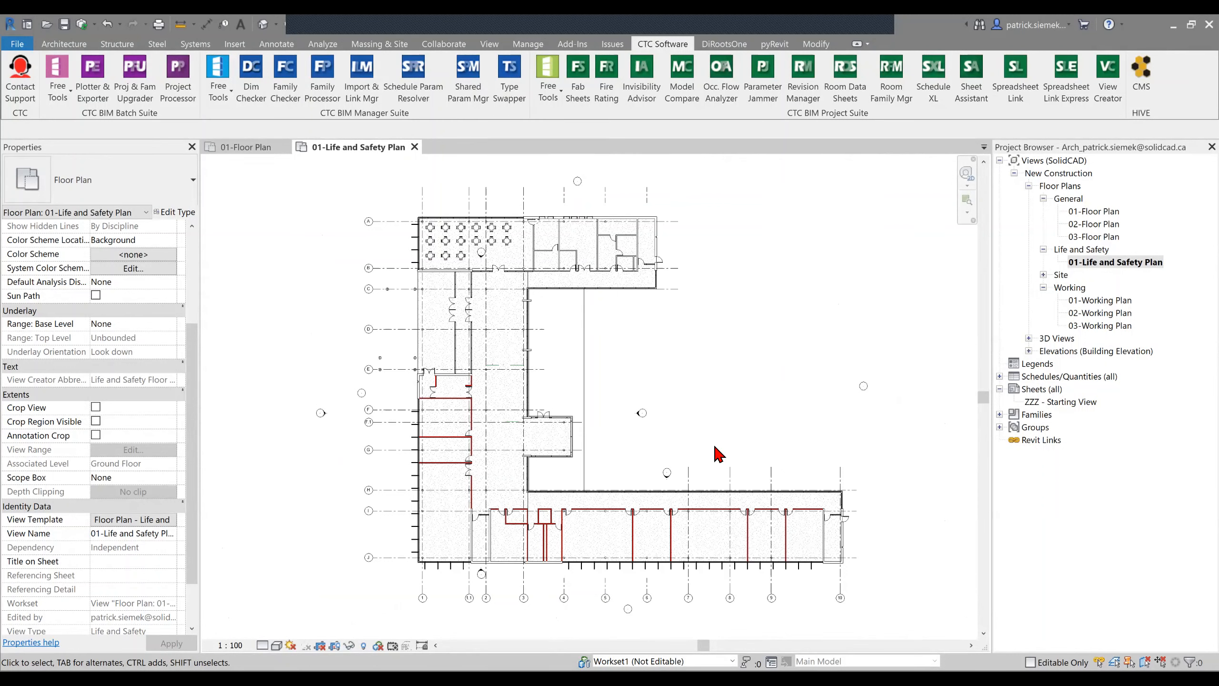
# Open the 01-Floor Plan view and delete the 01-Life and Safety Plan view from the project.
pyautogui.doubleClick(1094, 212)
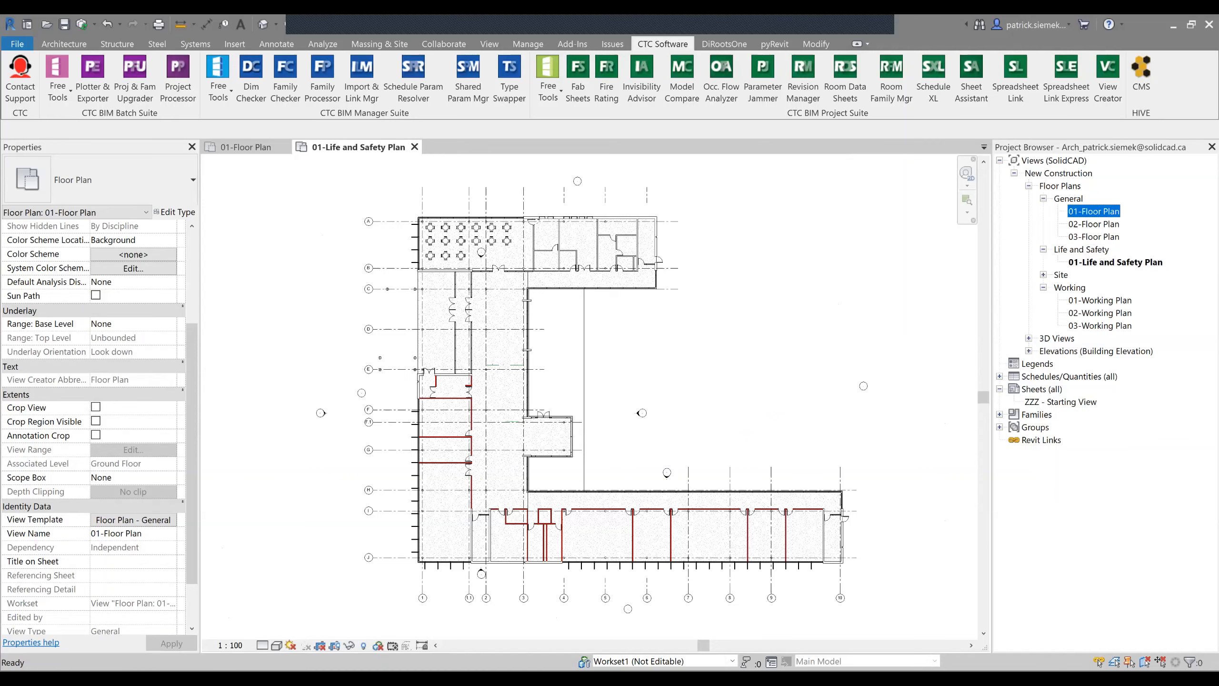
pyautogui.click(1114, 262)
pyautogui.press('Delete')
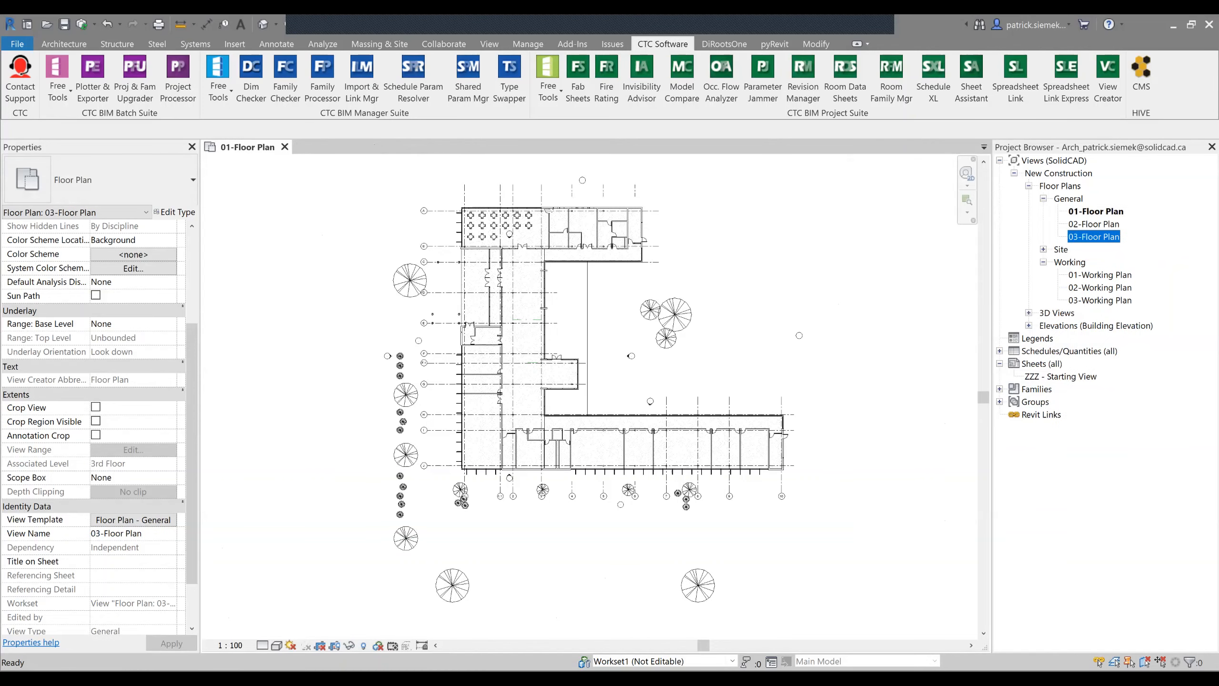
# Set up plan views in View Creator for Ground, 2nd and 3rd Floor with the Floor Plan - Life and Safety template and New Construction phase.
pyautogui.click(1108, 77)
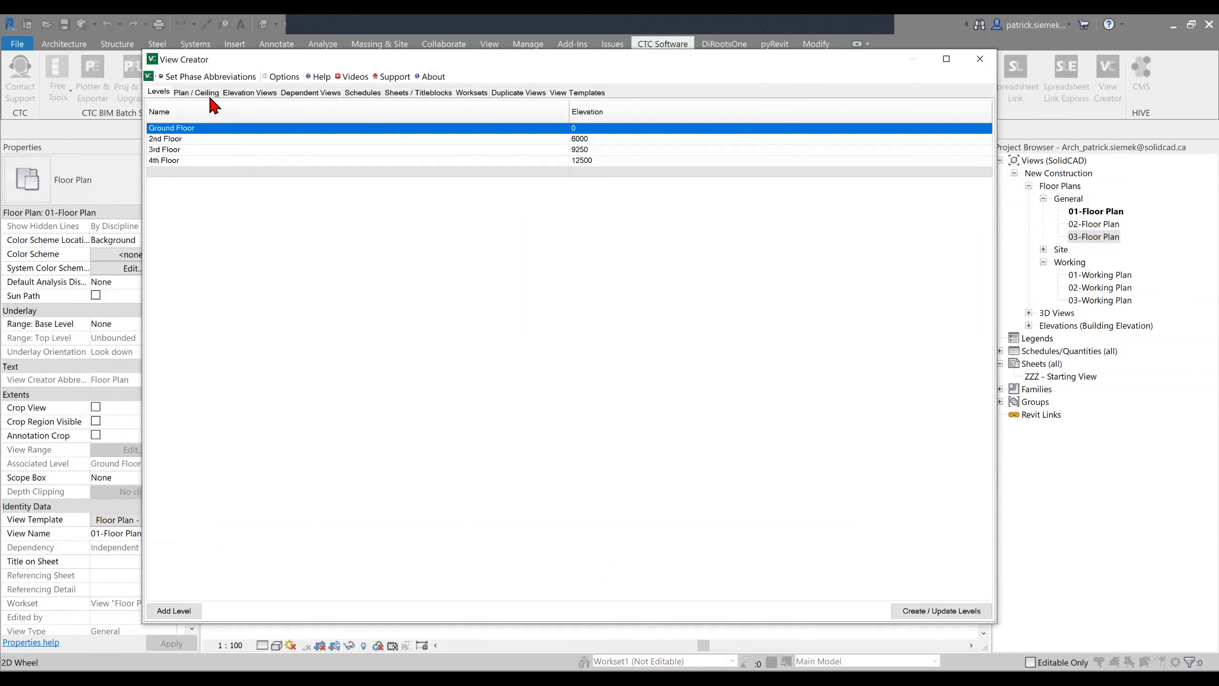
pyautogui.click(209, 94)
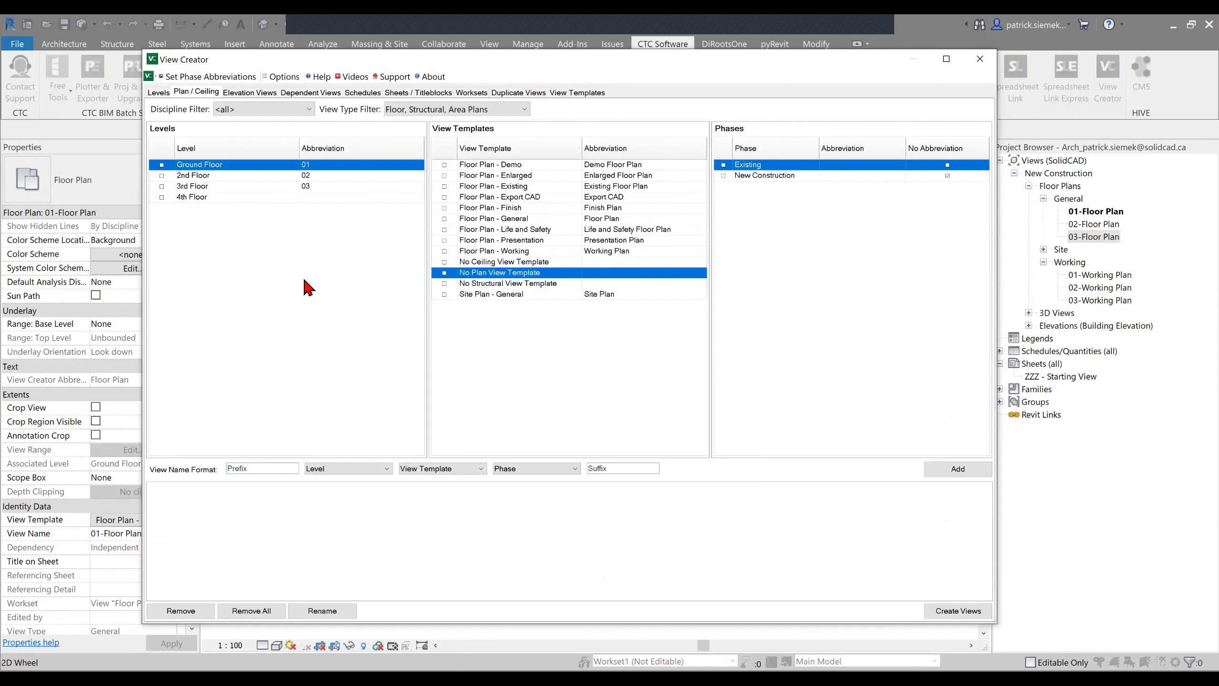
pyautogui.click(162, 187)
pyautogui.click(162, 176)
pyautogui.click(162, 166)
pyautogui.click(444, 229)
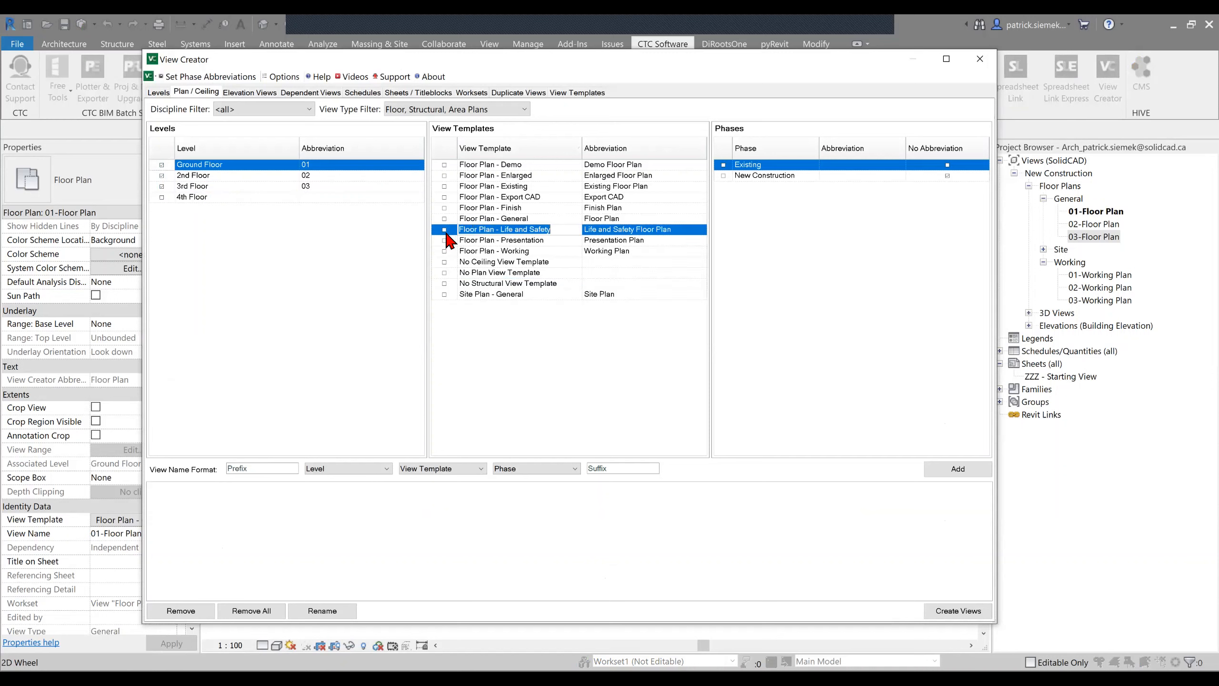
pyautogui.click(724, 175)
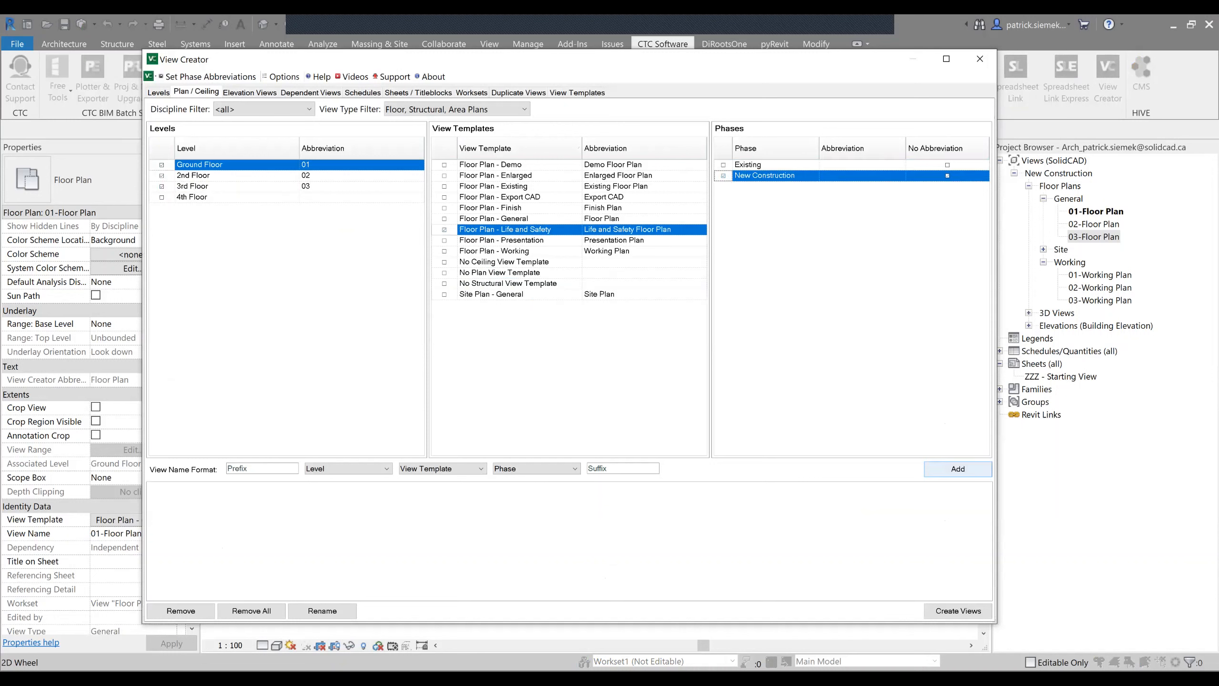
# Add the three Life and Safety Floor Plan views to the creation list and create them.
pyautogui.click(958, 468)
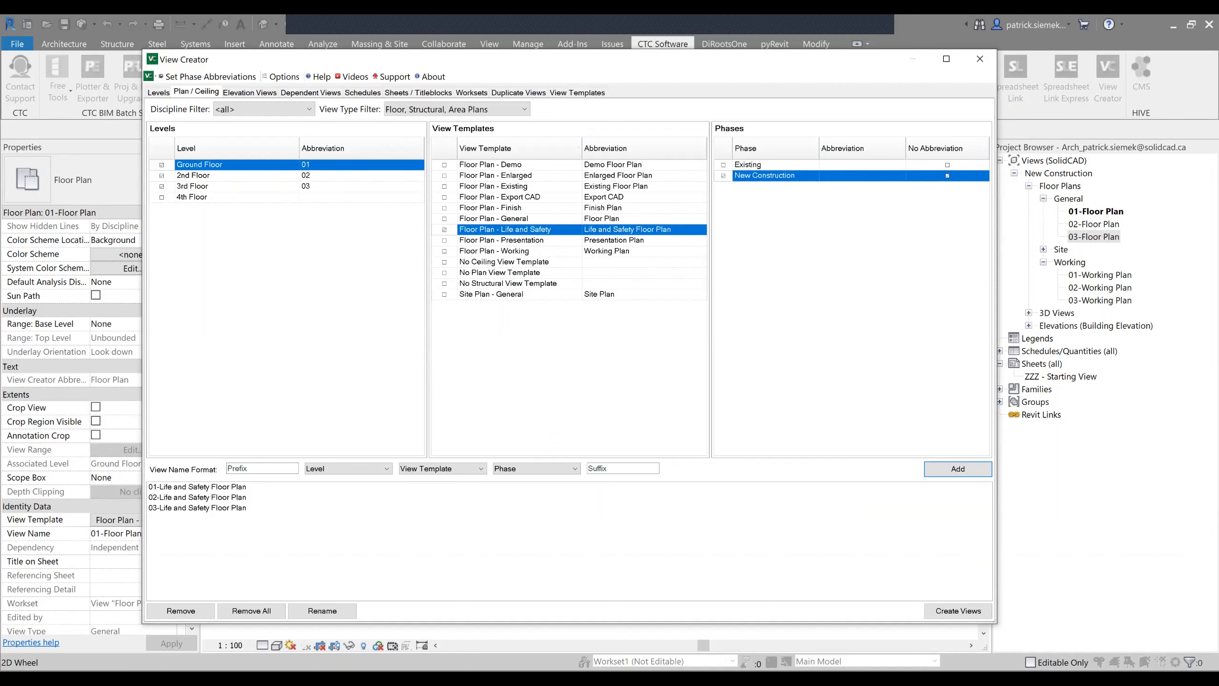
pyautogui.click(958, 610)
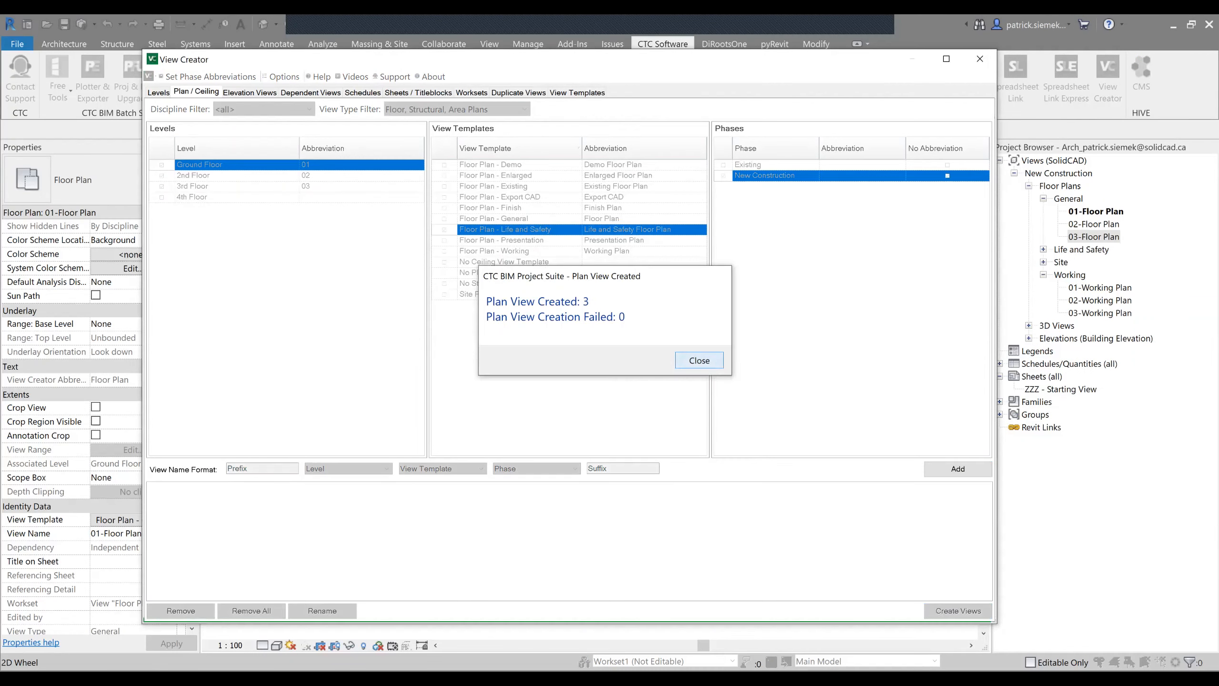
pyautogui.click(699, 360)
# Expand the Life and Safety view group, open 01-Life and Safety Floor Plan, fit it in view and close the other open views.
pyautogui.press('Down')
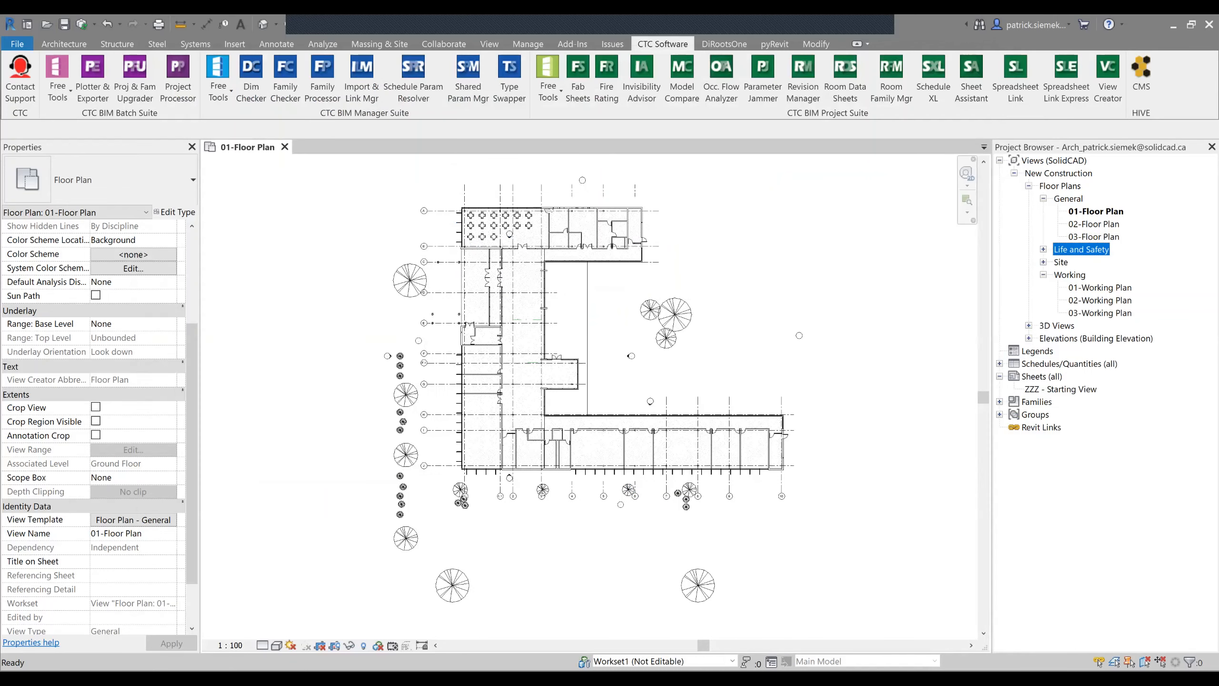
pyautogui.press('Right')
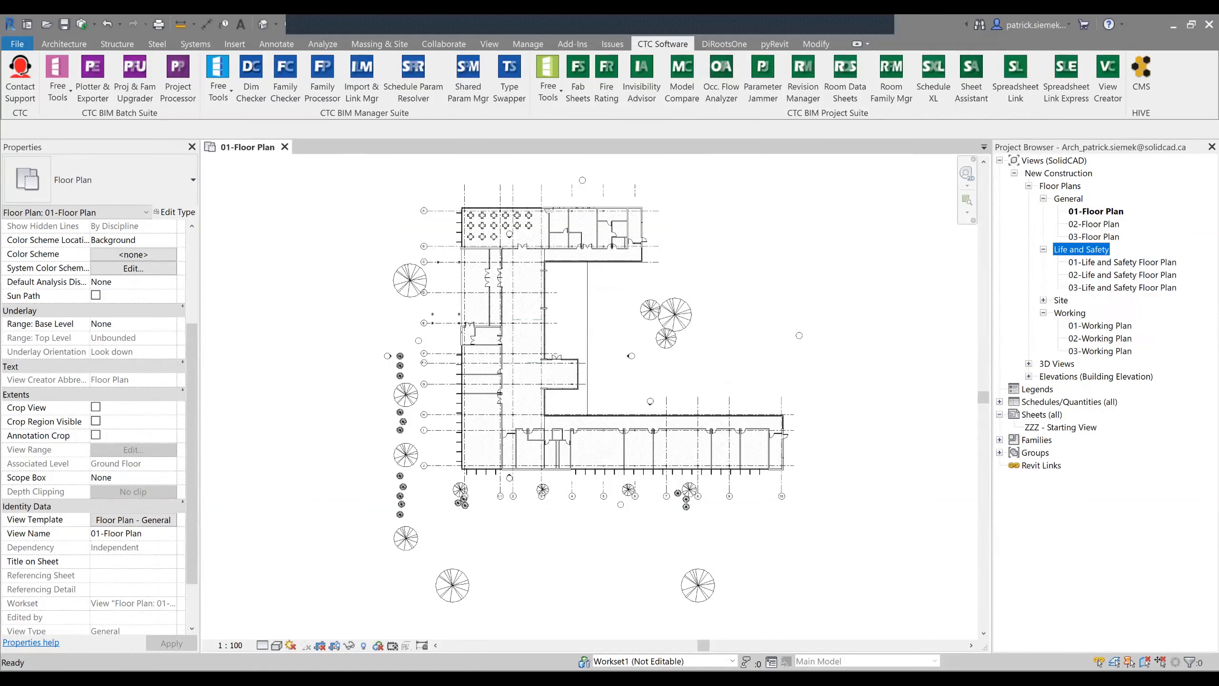
pyautogui.middleClick(781, 345)
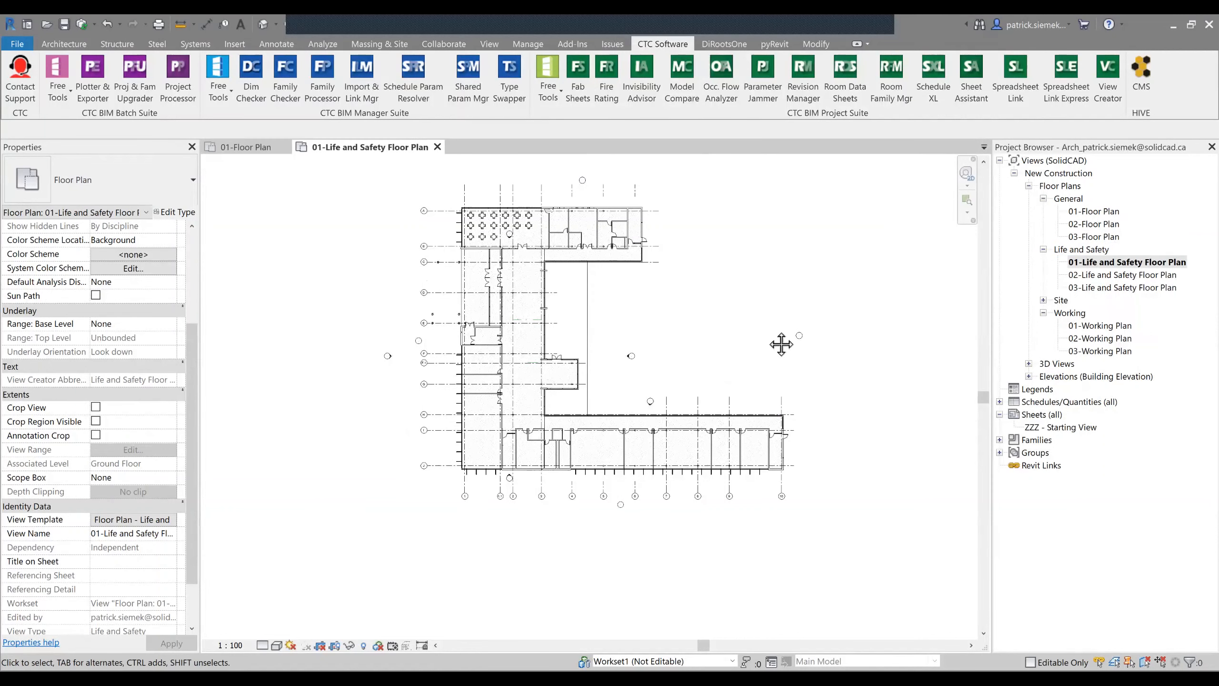
pyautogui.middleClick(781, 345)
pyautogui.click(334, 22)
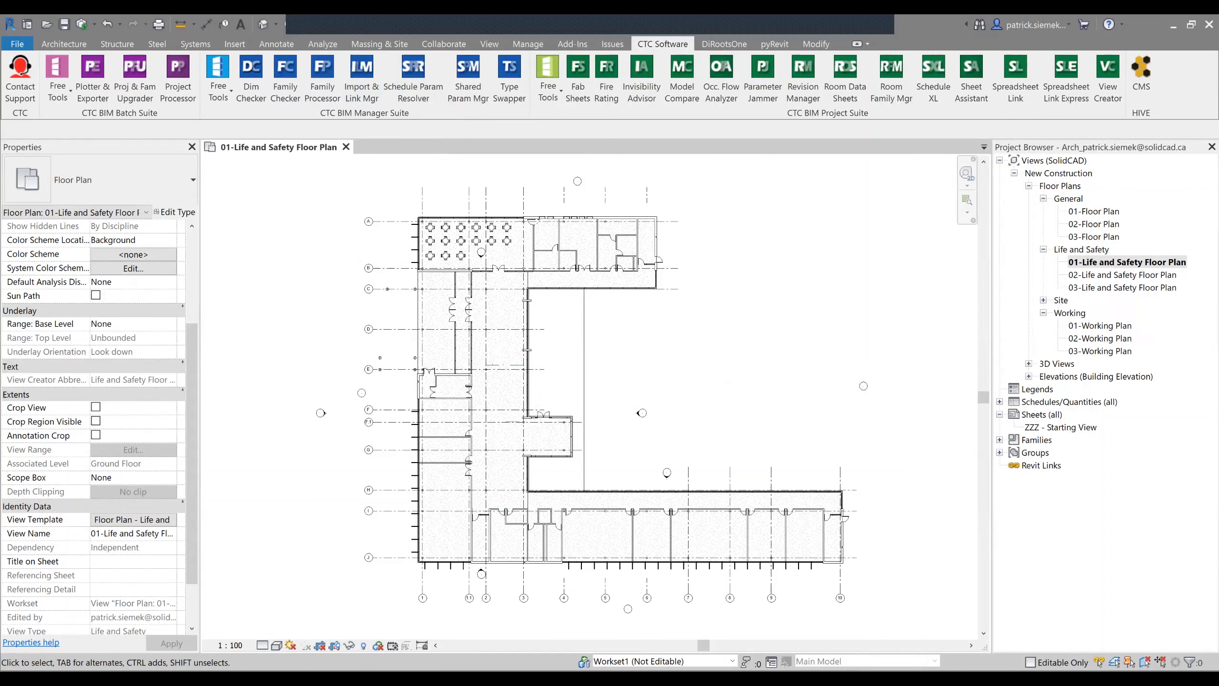
# Start the Fire Rating tool and clear the fire rating of the Generic - 225mm Concrete wall type.
pyautogui.click(251, 77)
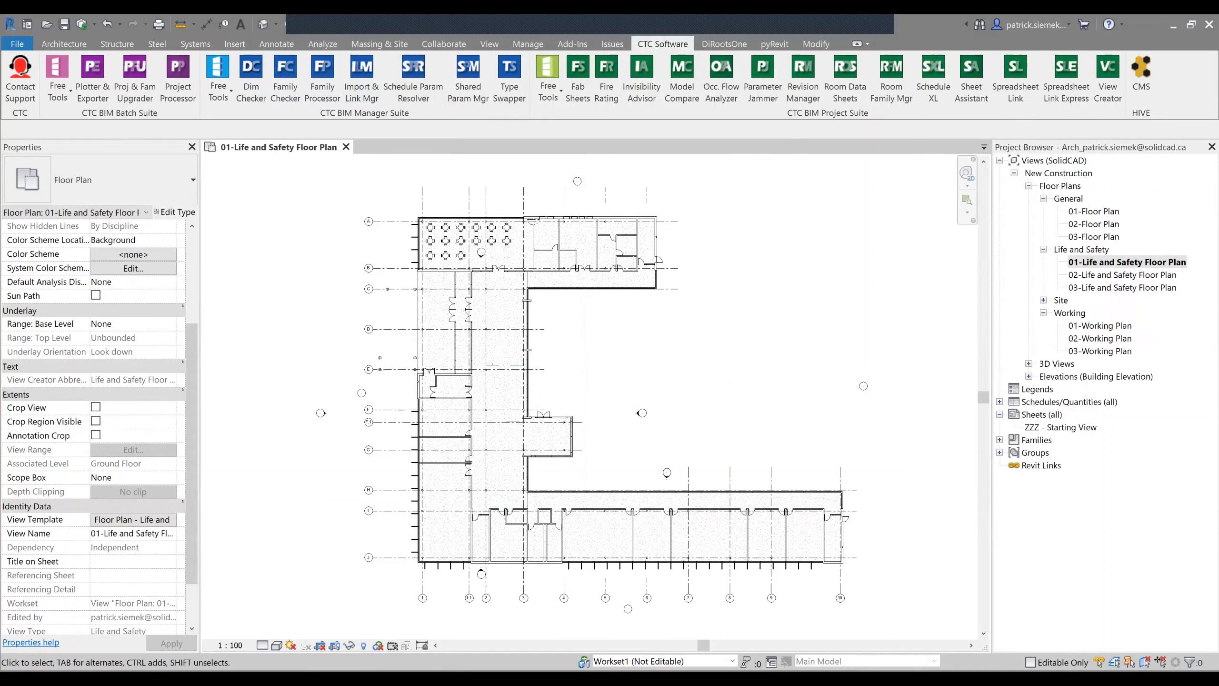
pyautogui.click(606, 100)
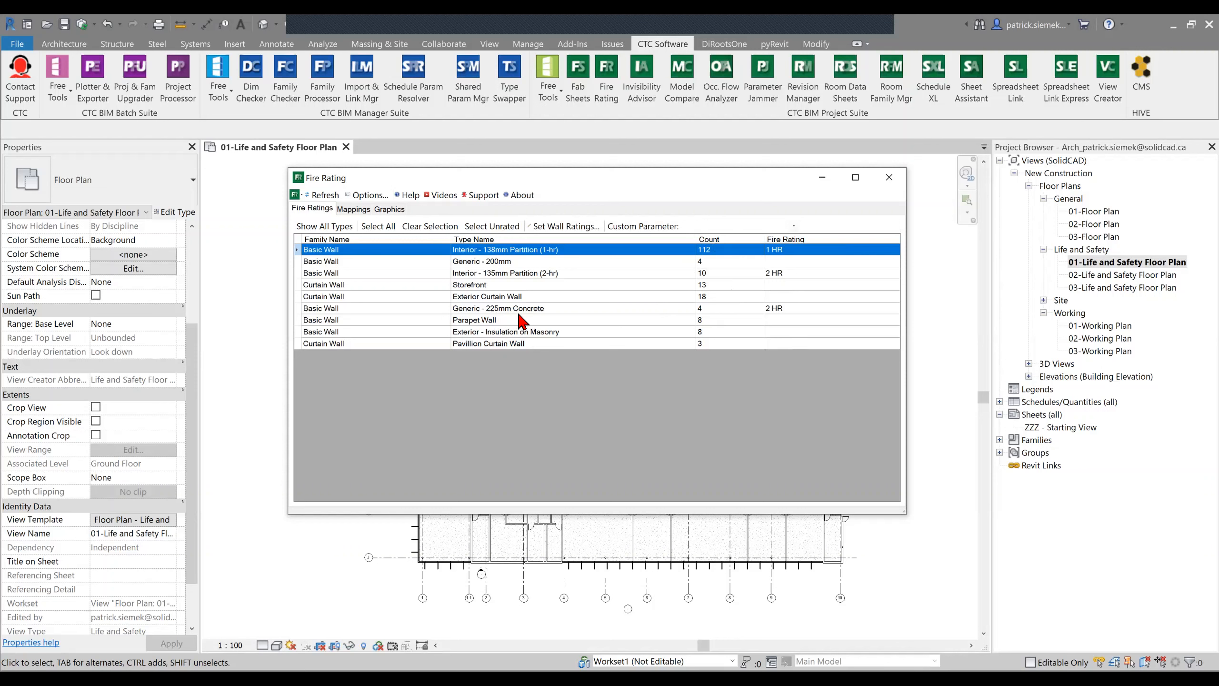
pyautogui.doubleClick(794, 310)
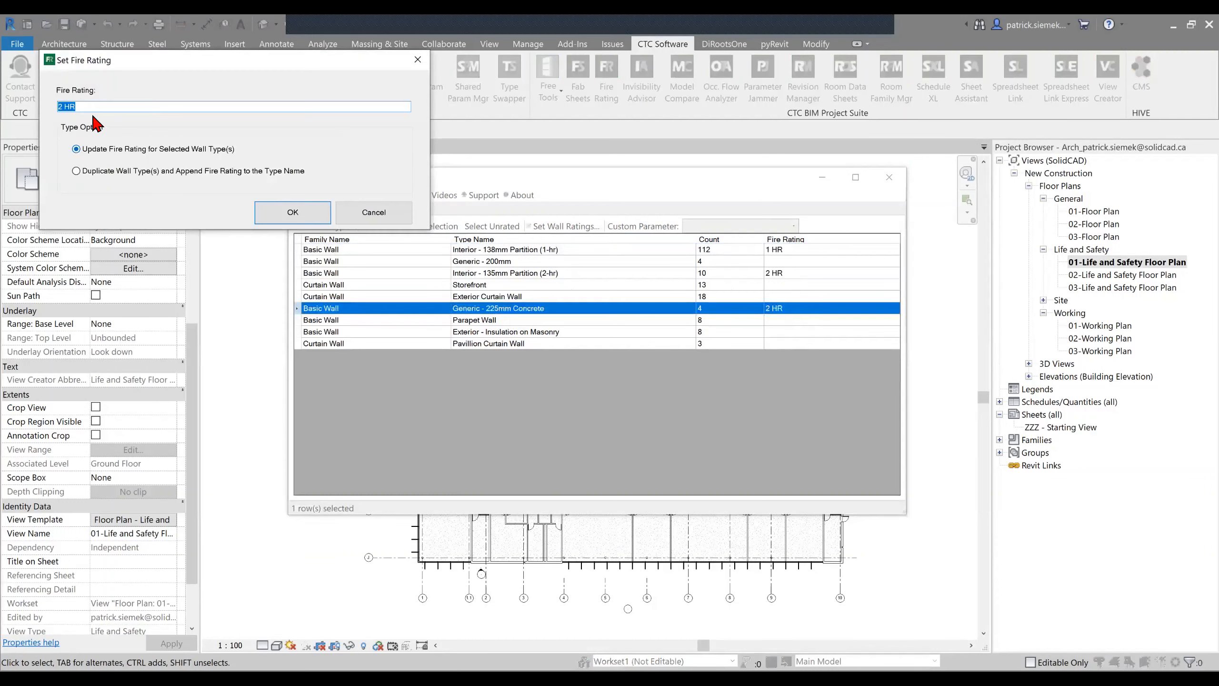
pyautogui.press('BackSpace')
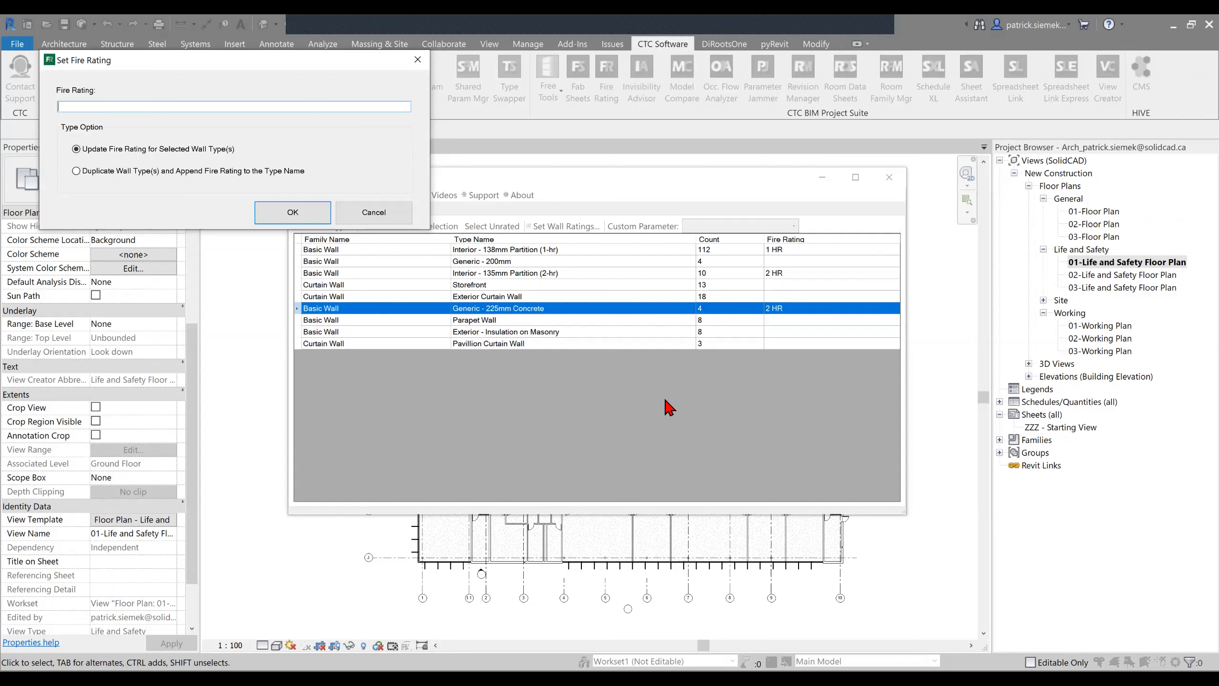
pyautogui.press('Escape')
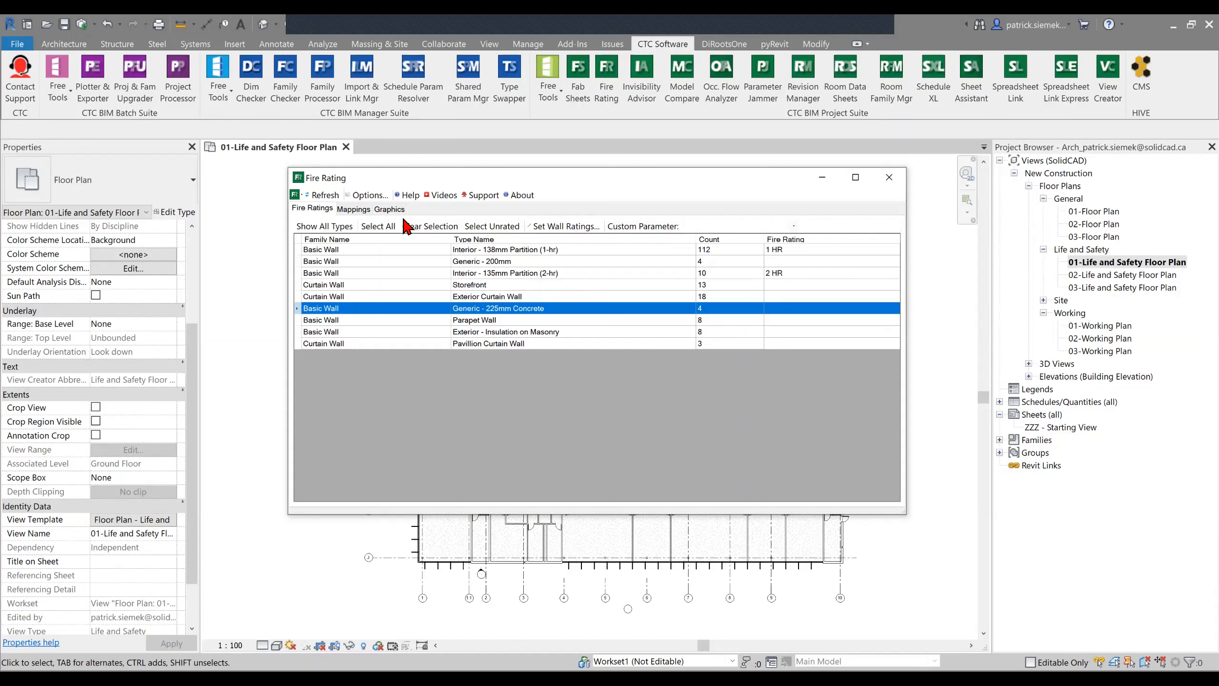
# Review the Fire Rating options, and map the 1 HR and 2 HR ratings to the Fire Separation - 1 HR and Fire Separation - 2 HR line styles.
pyautogui.click(380, 196)
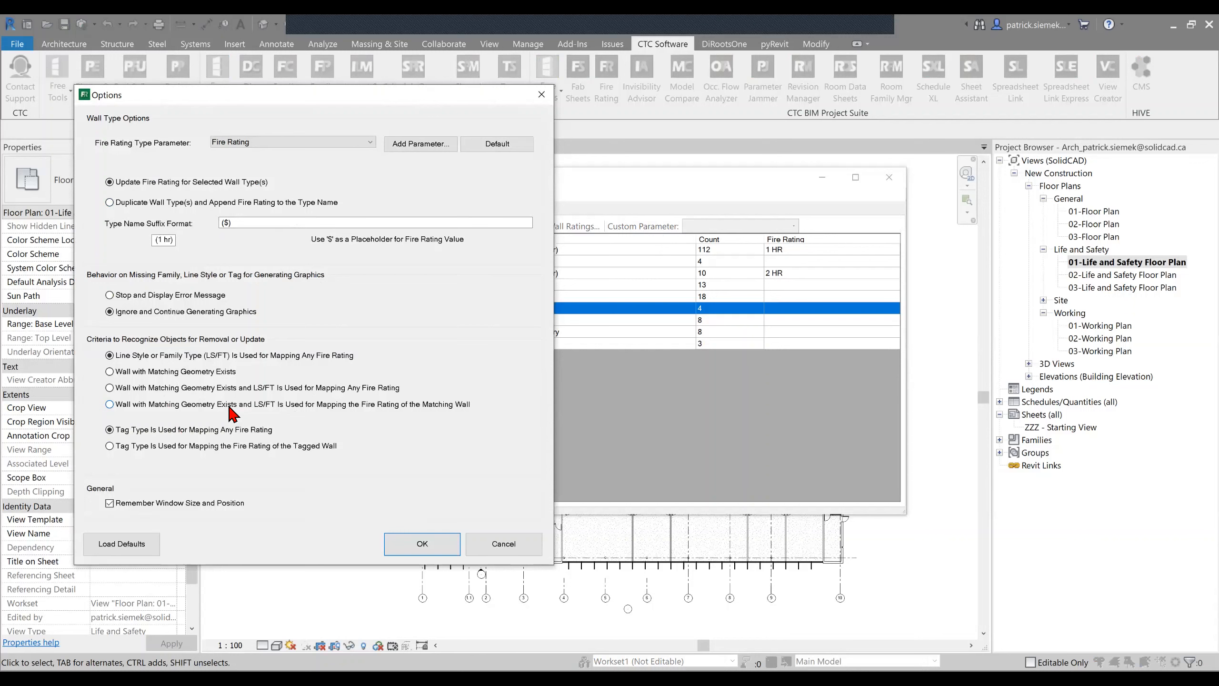
pyautogui.click(421, 543)
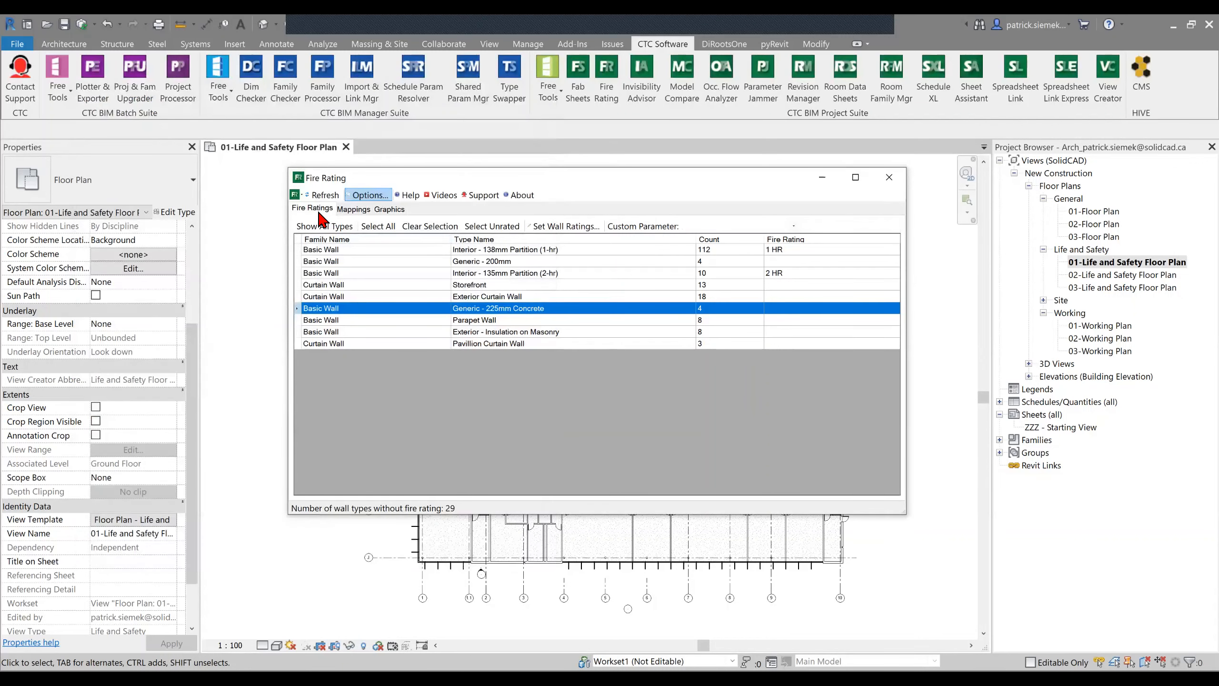
pyautogui.click(354, 209)
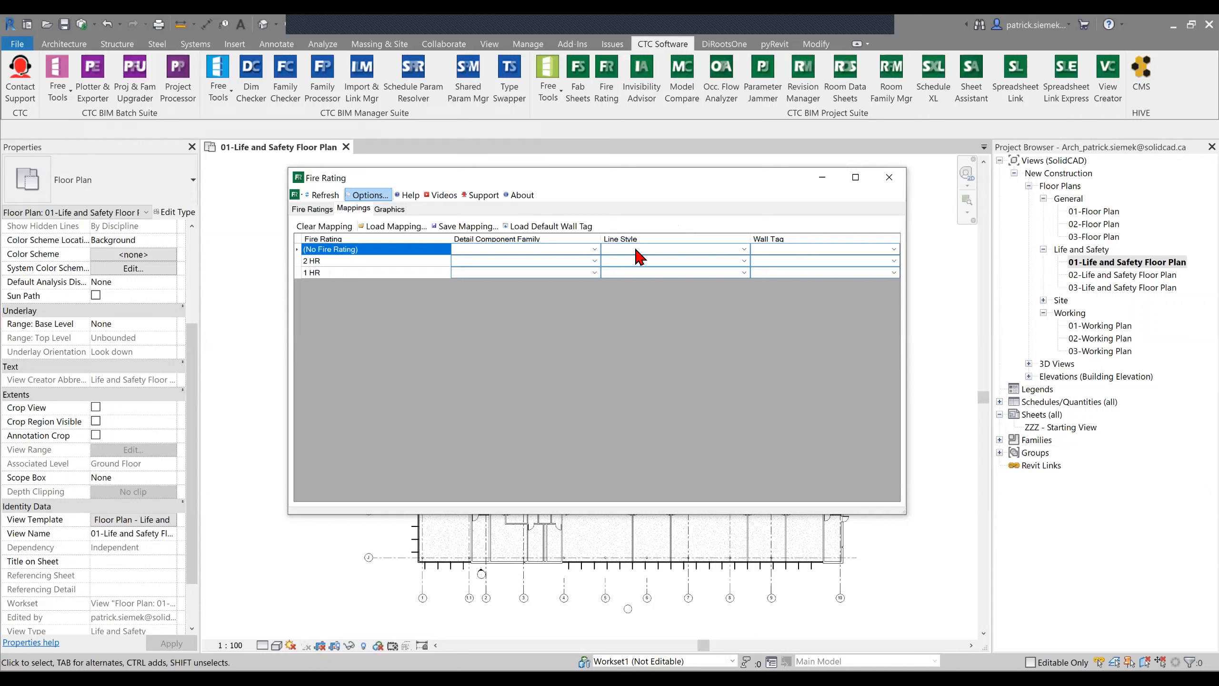
pyautogui.click(744, 272)
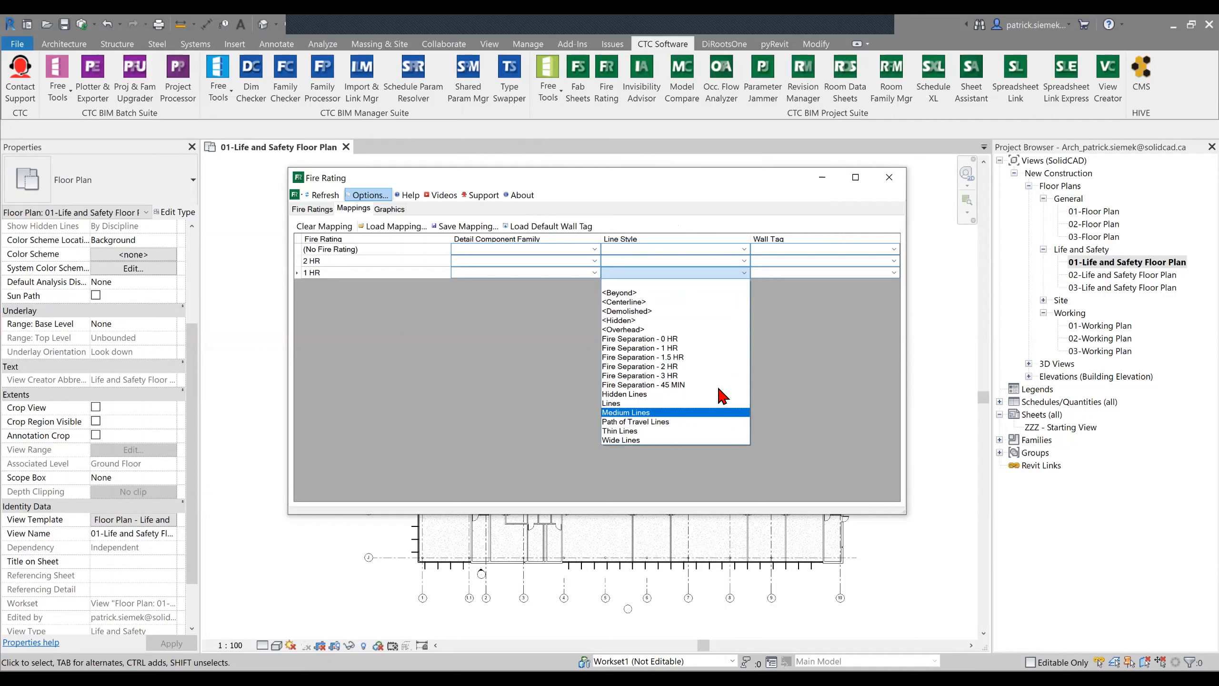
pyautogui.click(704, 356)
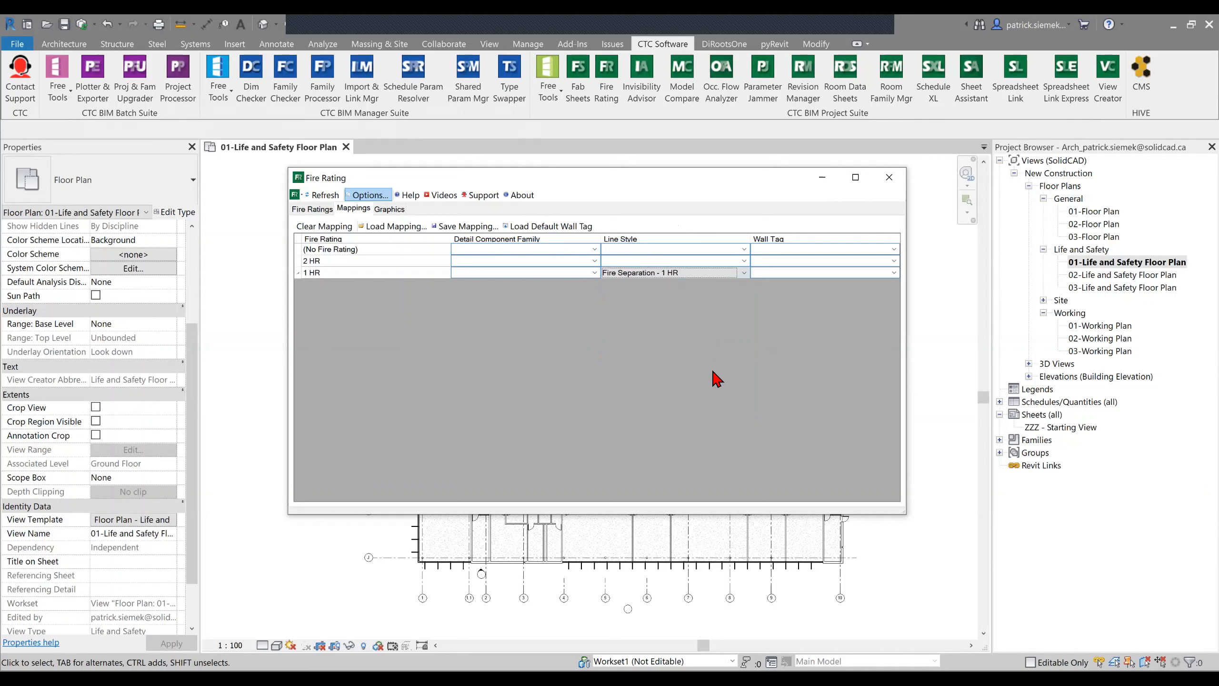
pyautogui.click(742, 262)
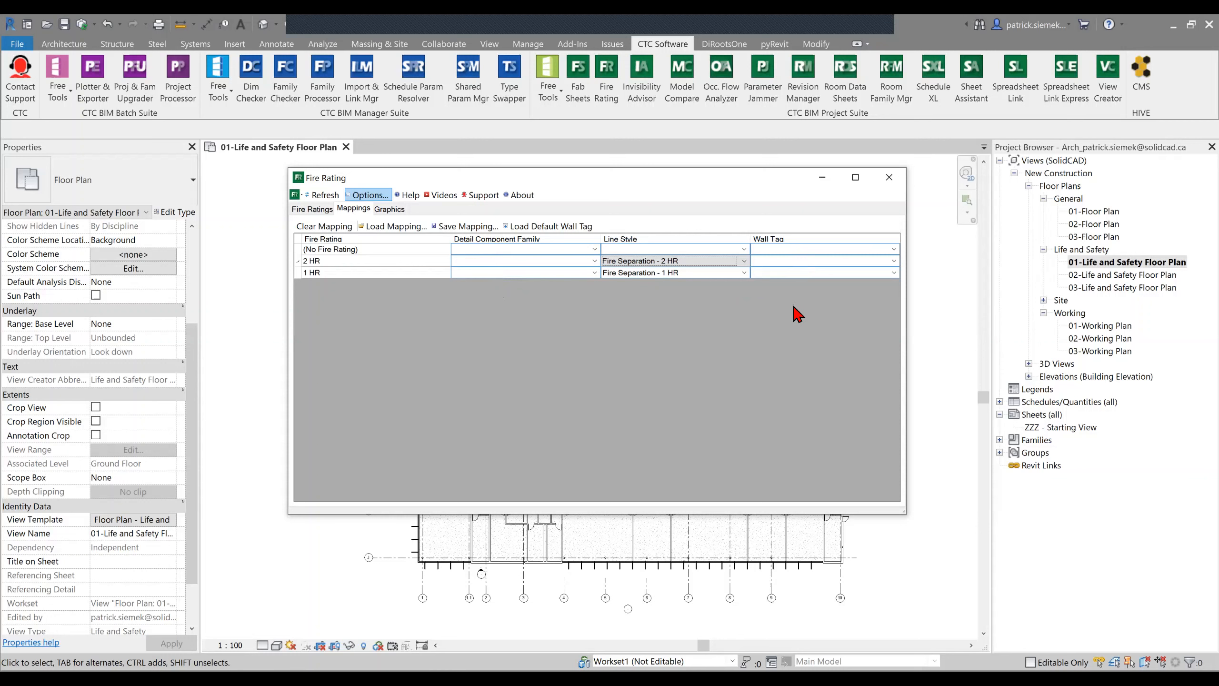
# Map the 1 HR fire rating to the Wall Tag - Fire Rating wall tag.
pyautogui.click(818, 272)
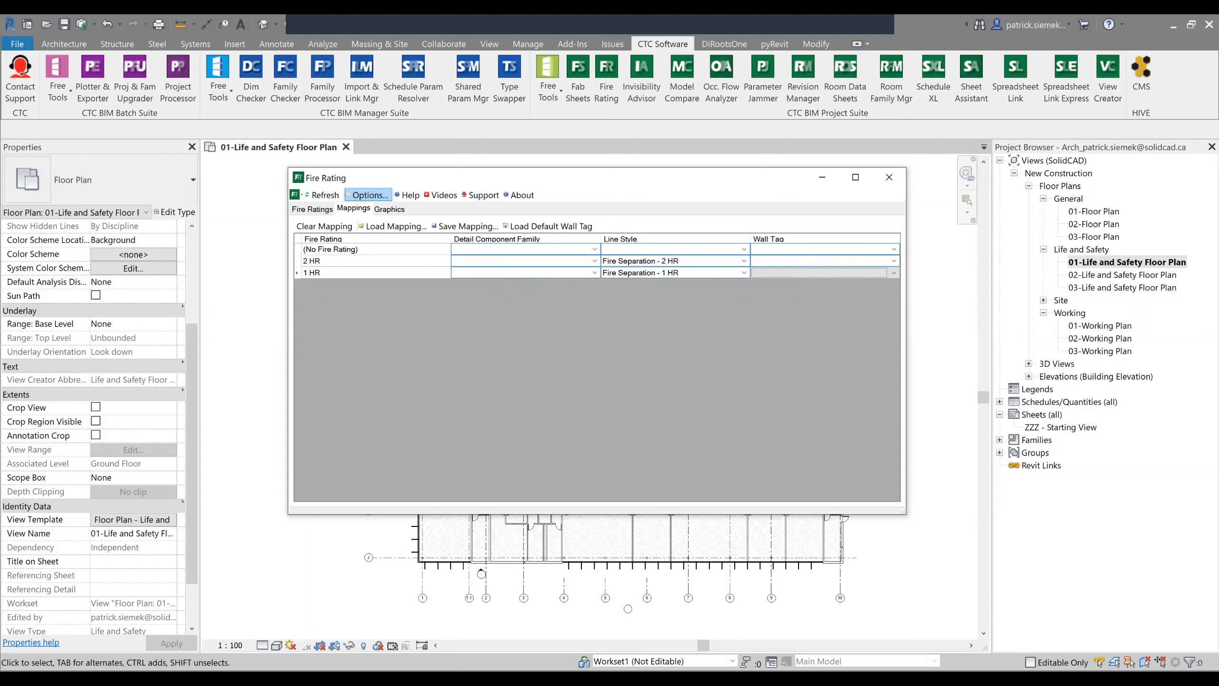
pyautogui.click(818, 273)
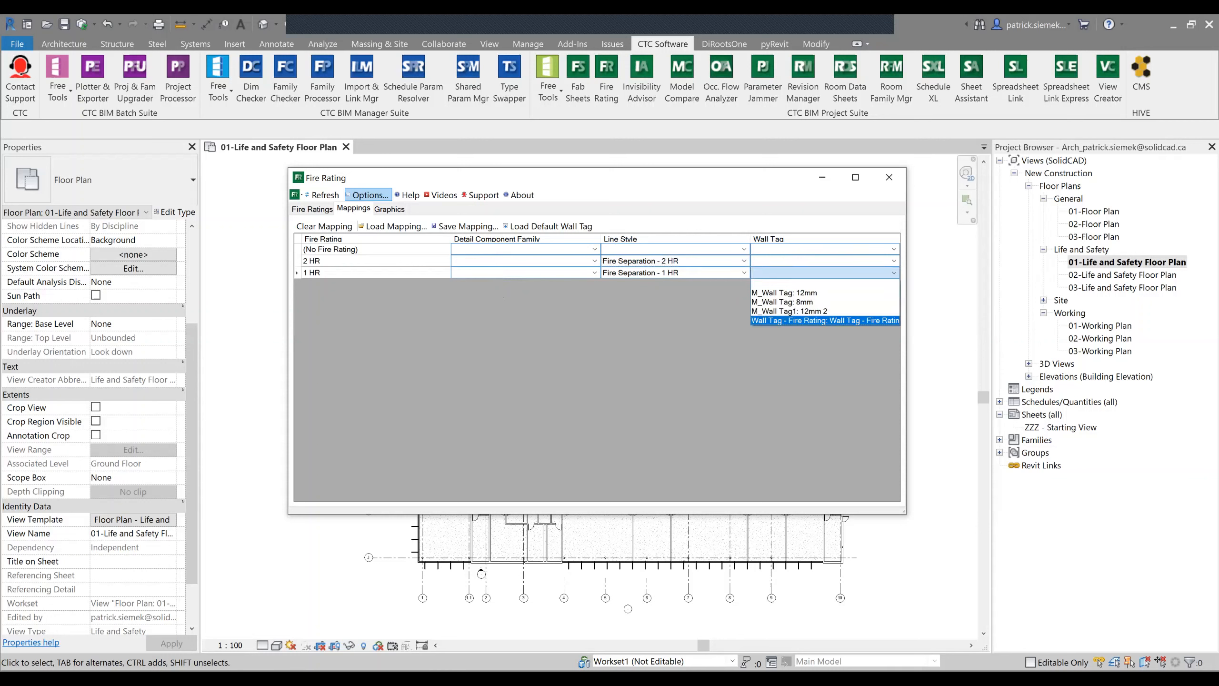
pyautogui.click(825, 320)
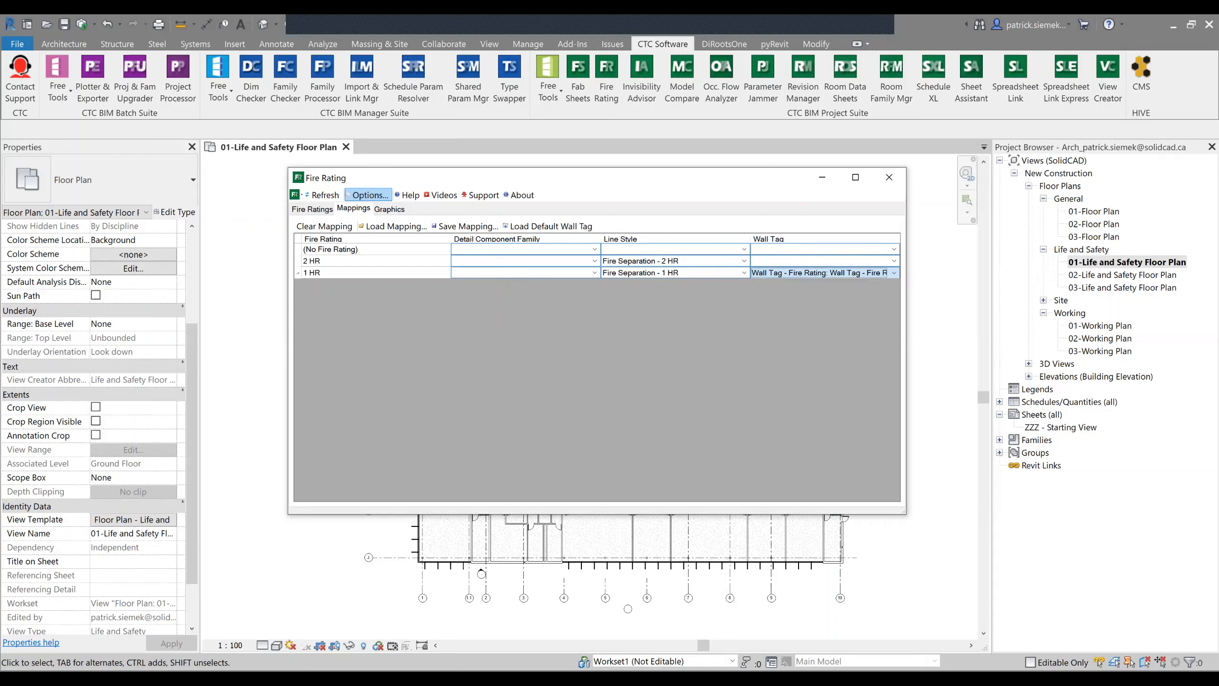
# Map the 2 HR fire rating to the Wall Tag - Fire Rating wall tag.
pyautogui.click(825, 261)
pyautogui.click(825, 261)
pyautogui.click(825, 308)
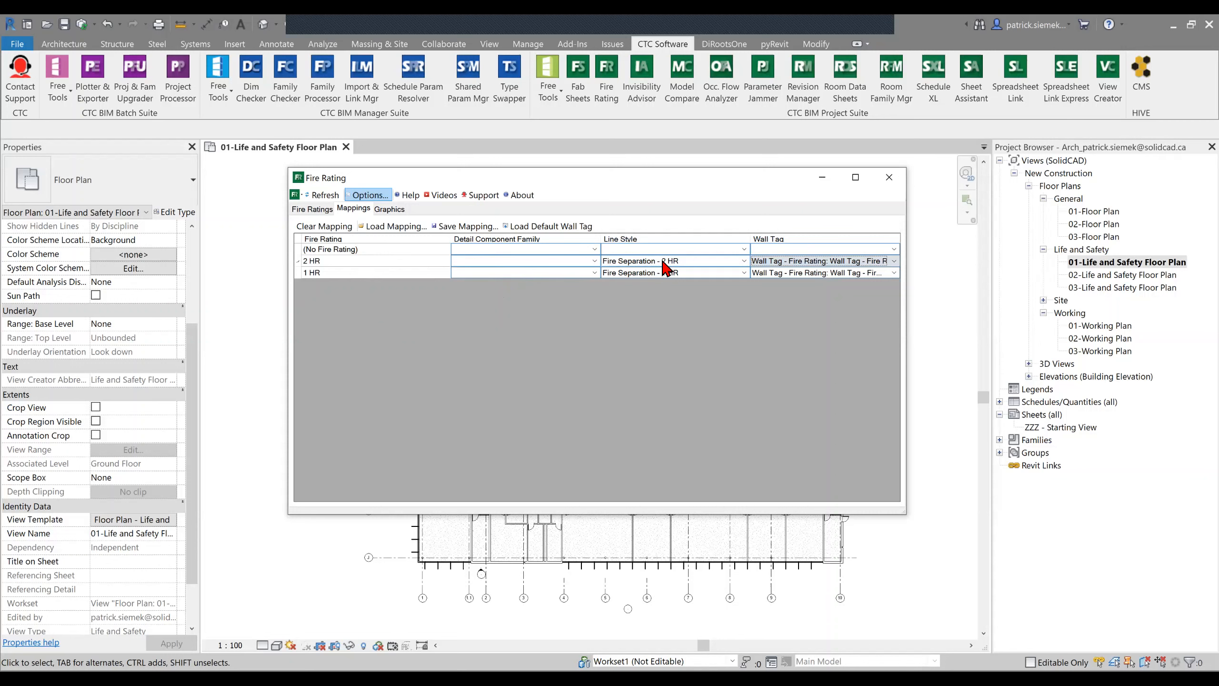
# Generate the fire rating graphics with wall tags spaced 5 ft apart for 01-Life and Safety Floor Plan, and close the Fire Rating tool.
pyautogui.click(389, 209)
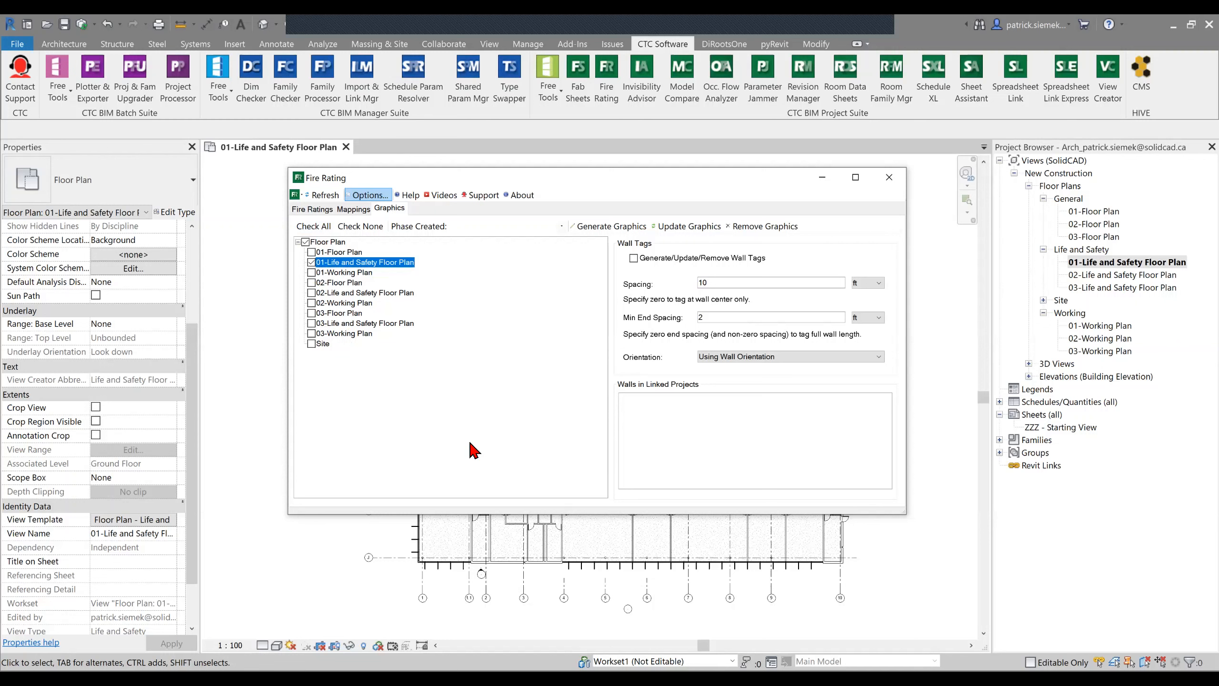
pyautogui.scroll(-1, 722, 575)
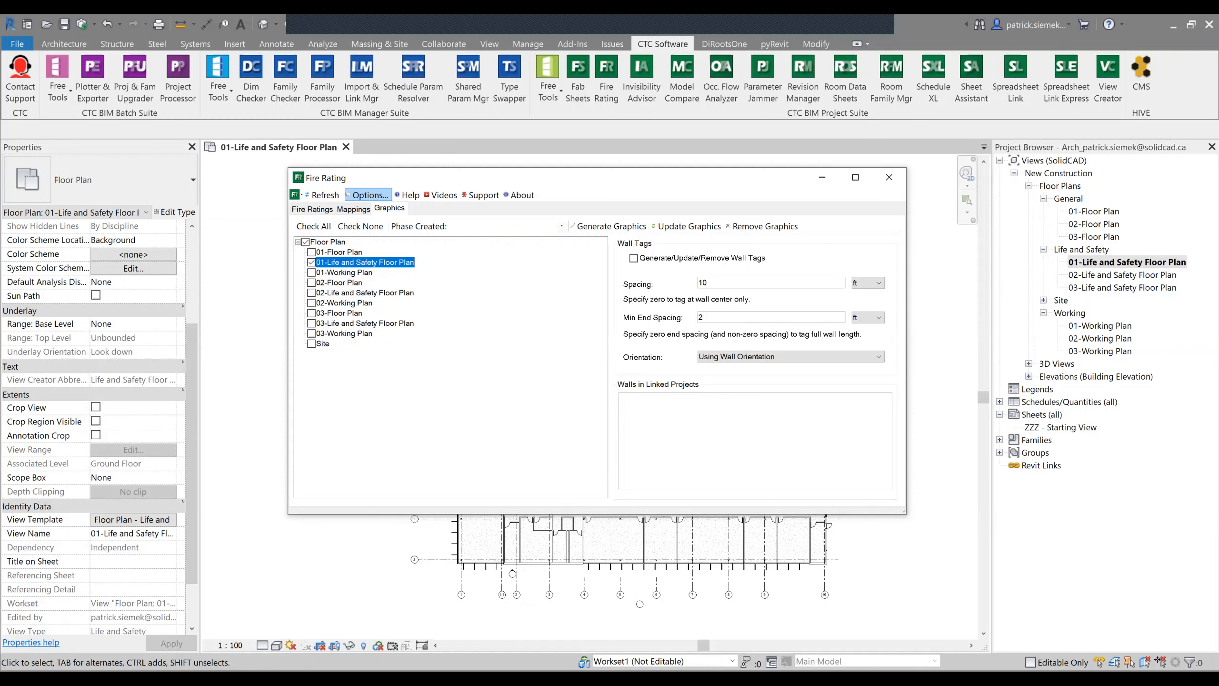
pyautogui.scroll(-1, 715, 576)
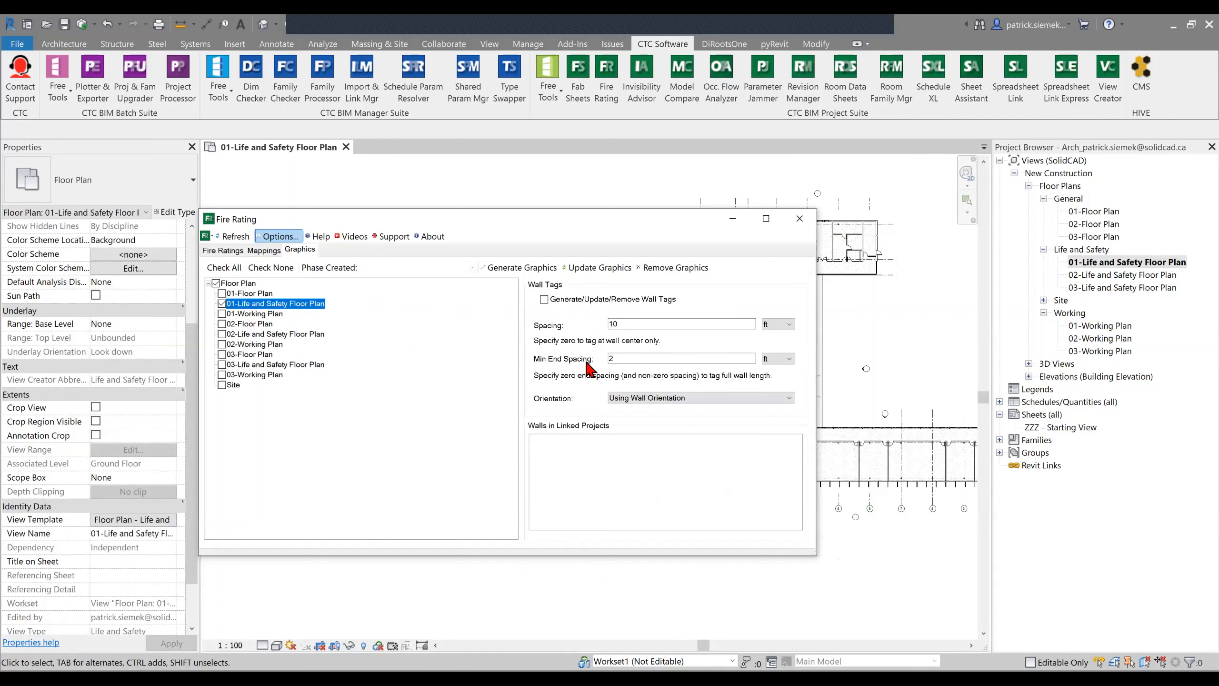
pyautogui.click(543, 299)
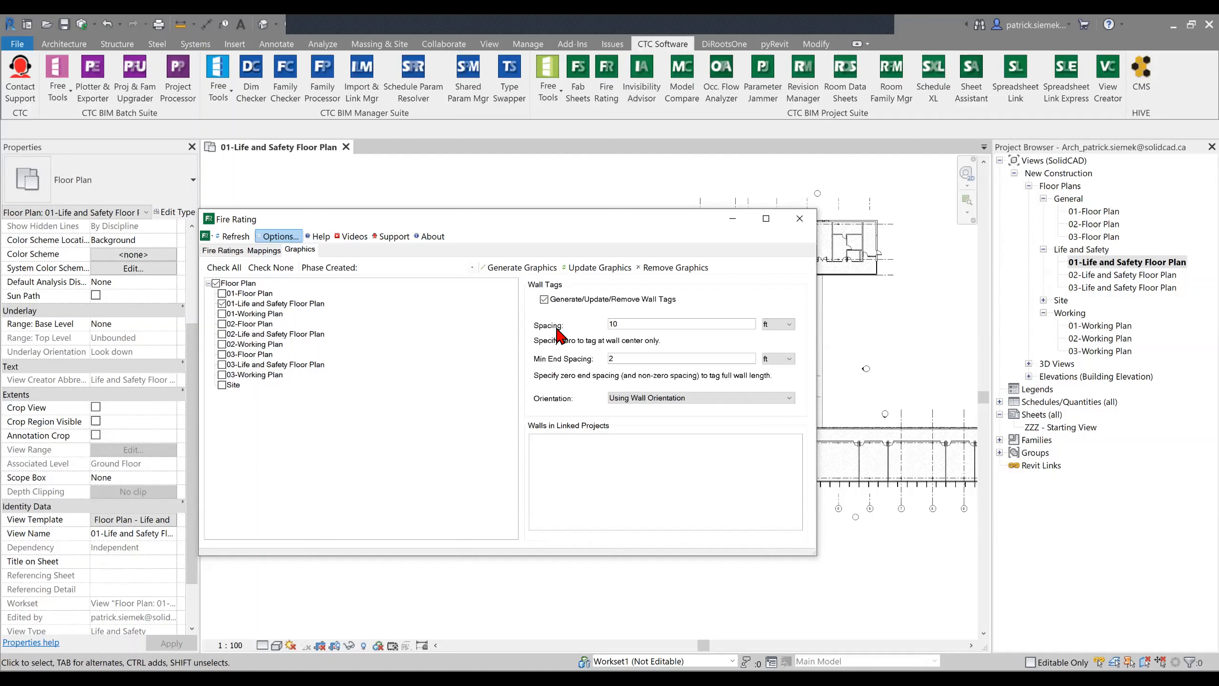
pyautogui.click(681, 329)
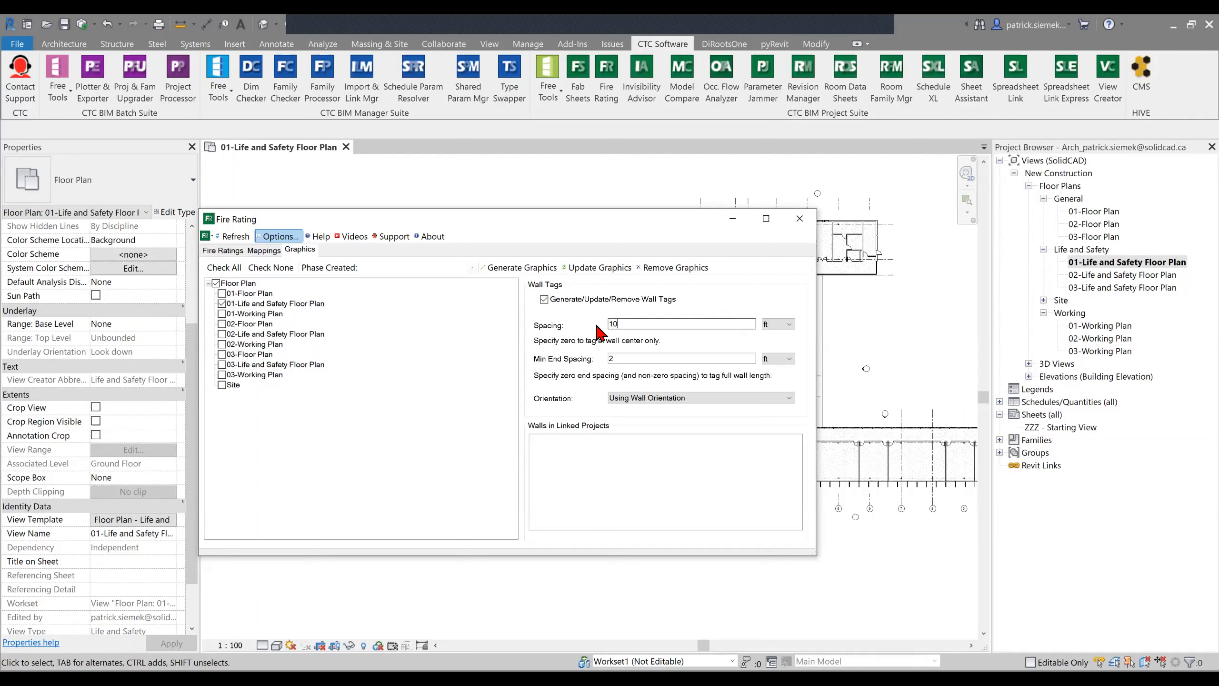
pyautogui.press('BackSpace')
pyautogui.press('BackSpace')
pyautogui.write('5')
pyautogui.click(530, 271)
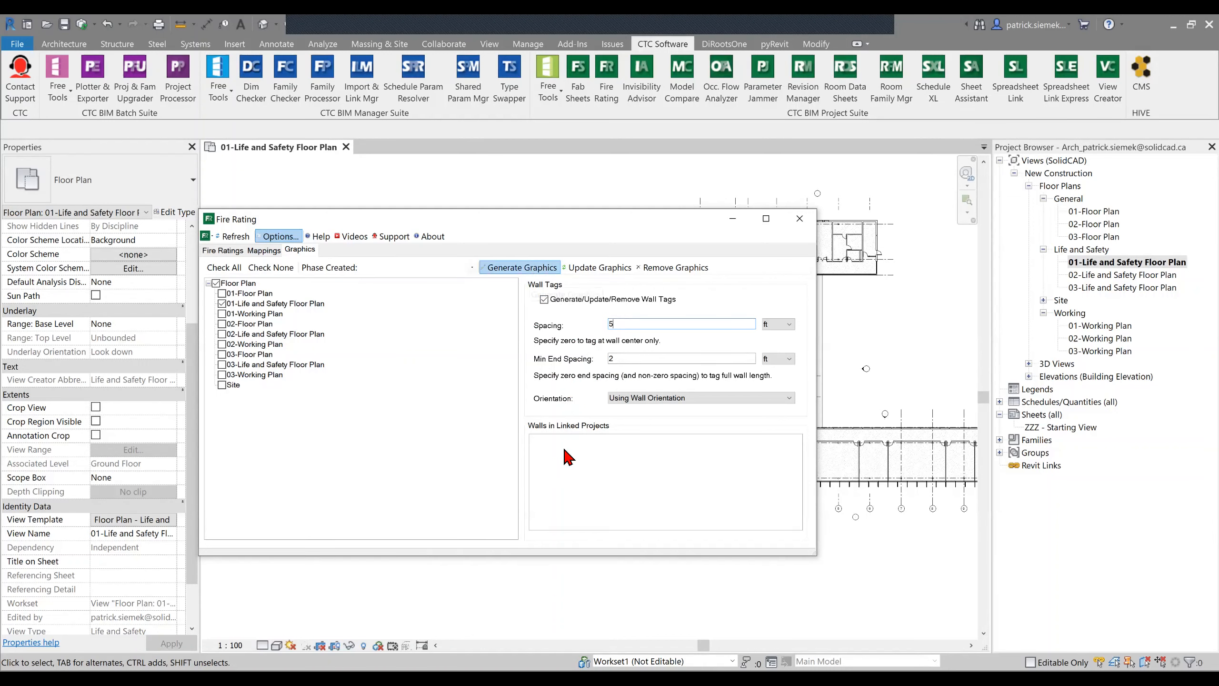
pyautogui.click(799, 218)
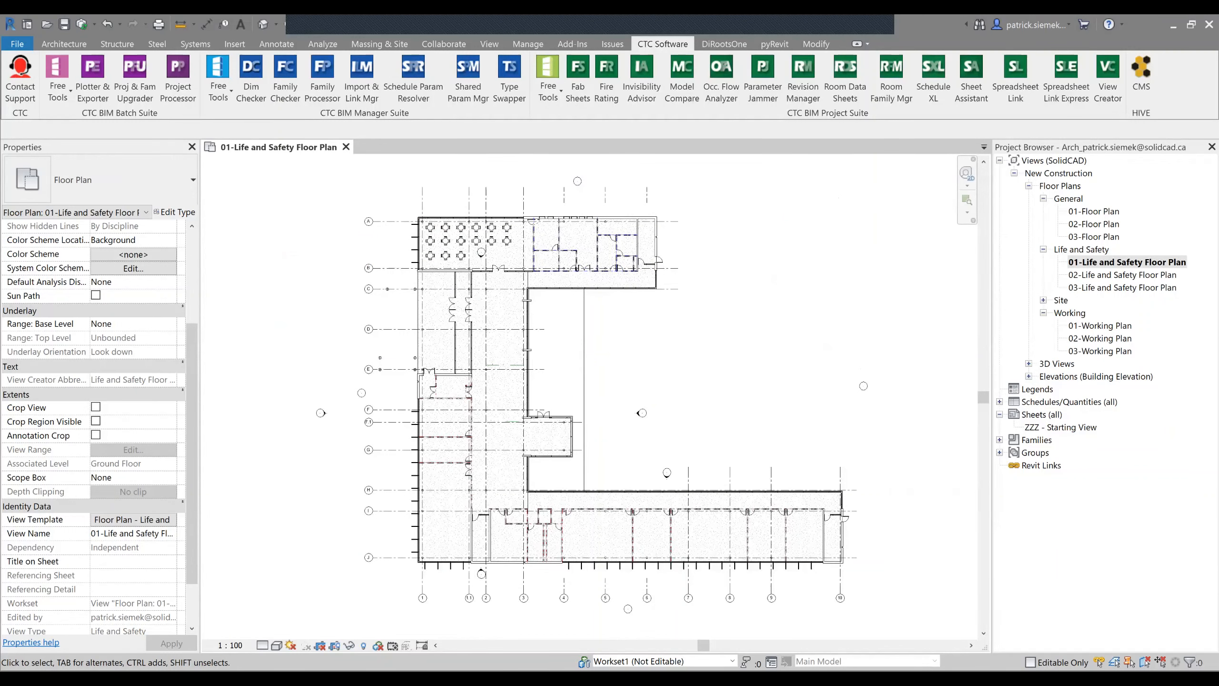
# Delete the 1 HR wall tag that falls in a classroom door opening along the corridor wall.
pyautogui.scroll(8, 639, 413)
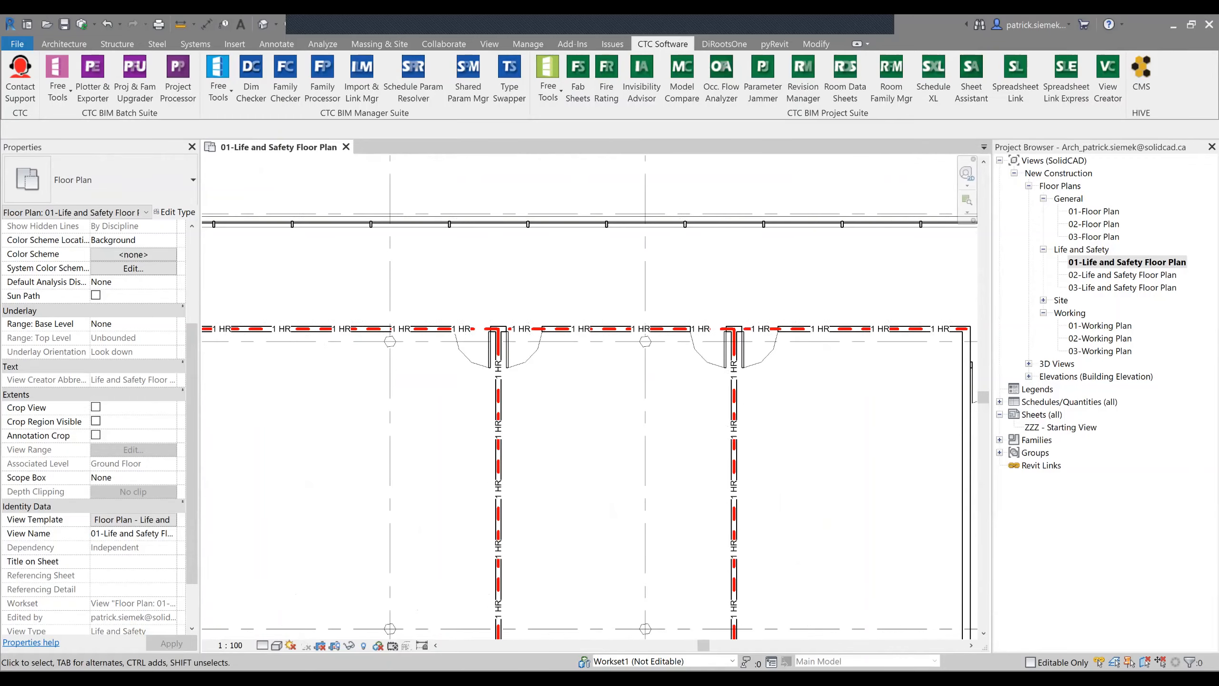
pyautogui.moveTo(679, 428); pyautogui.dragTo(649, 438, button='middle')
pyautogui.scroll(1, 678, 370)
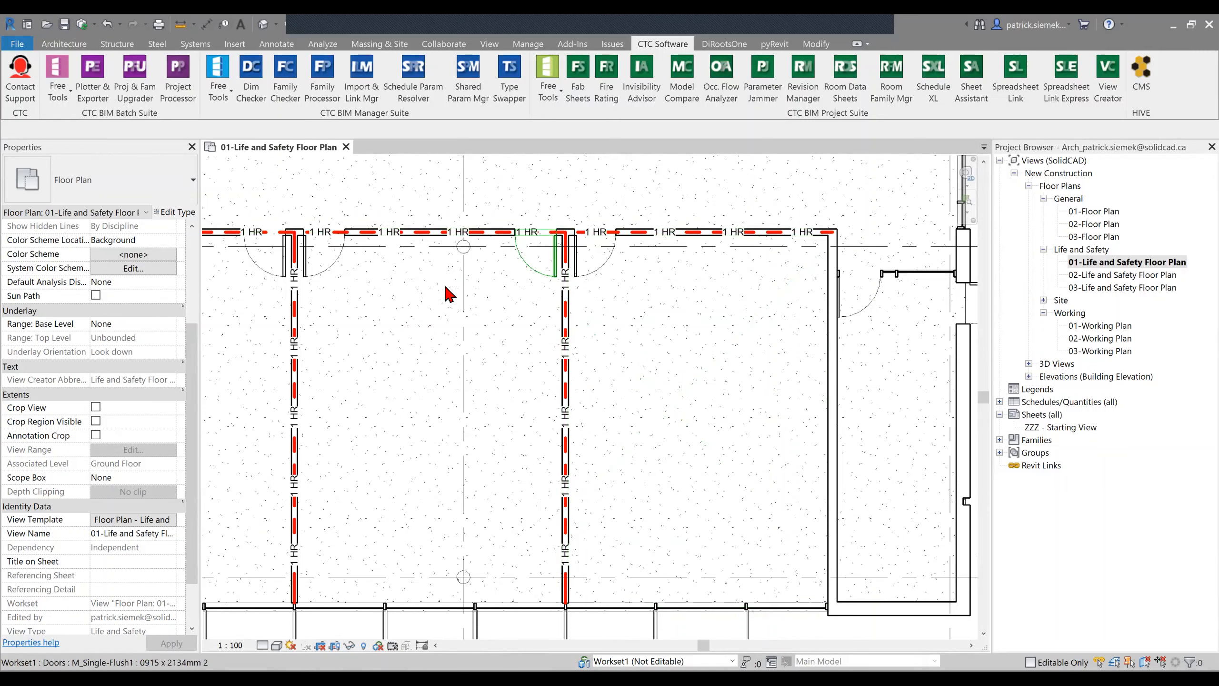
pyautogui.moveTo(454, 320); pyautogui.dragTo(484, 360, button='middle')
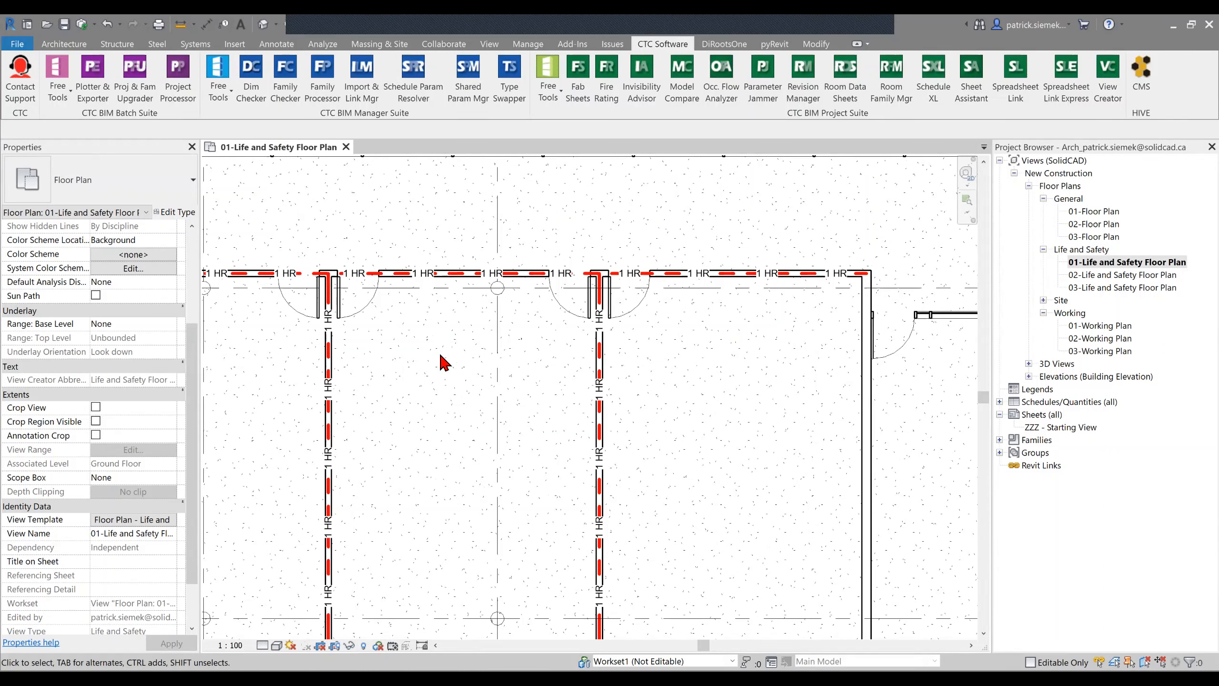
pyautogui.moveTo(444, 364); pyautogui.dragTo(572, 427, button='middle')
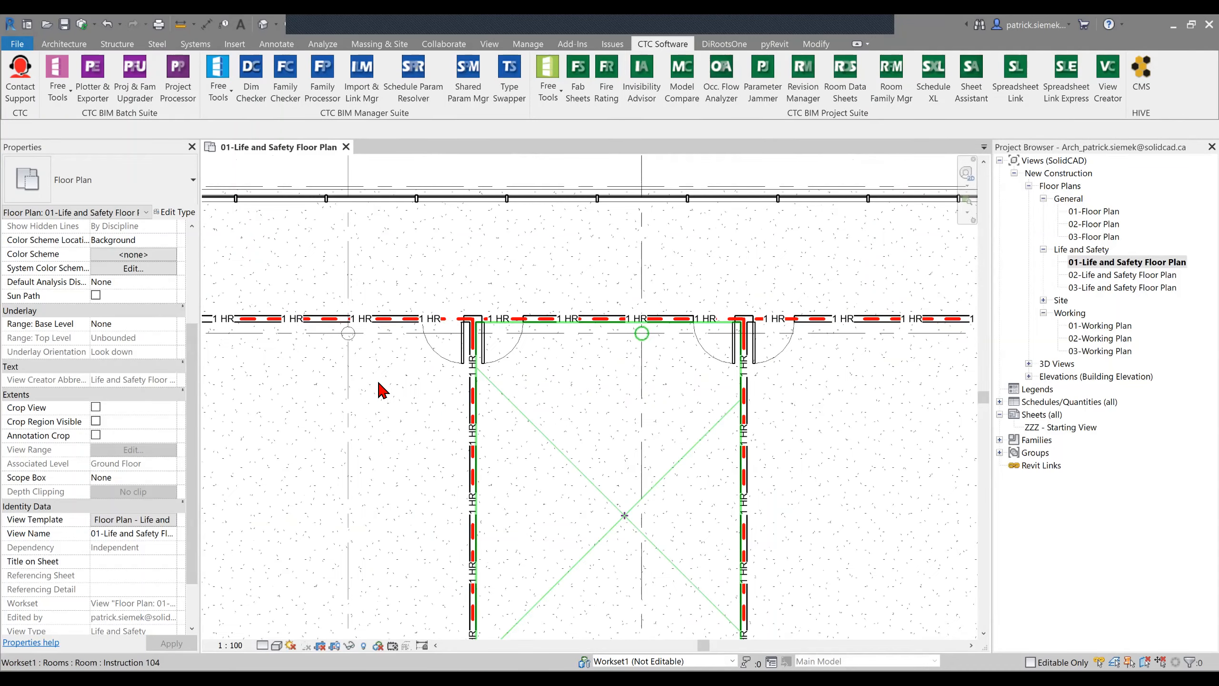
pyautogui.scroll(4, 381, 390)
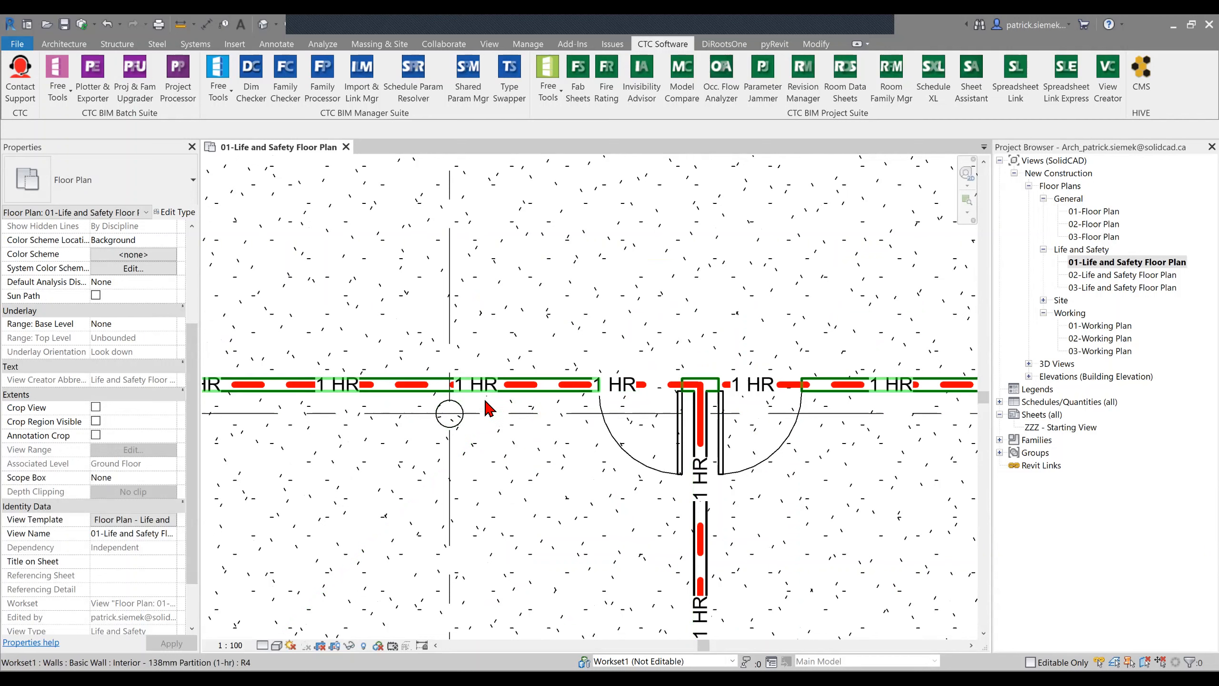
pyautogui.click(477, 392)
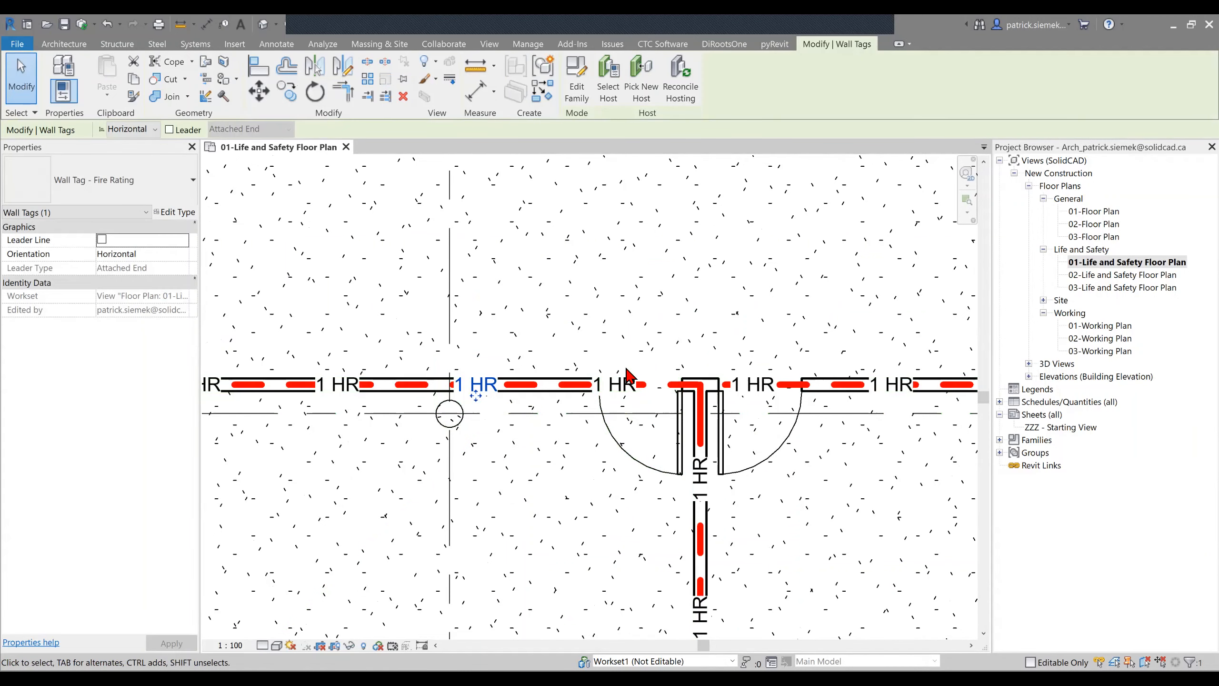
pyautogui.click(646, 311)
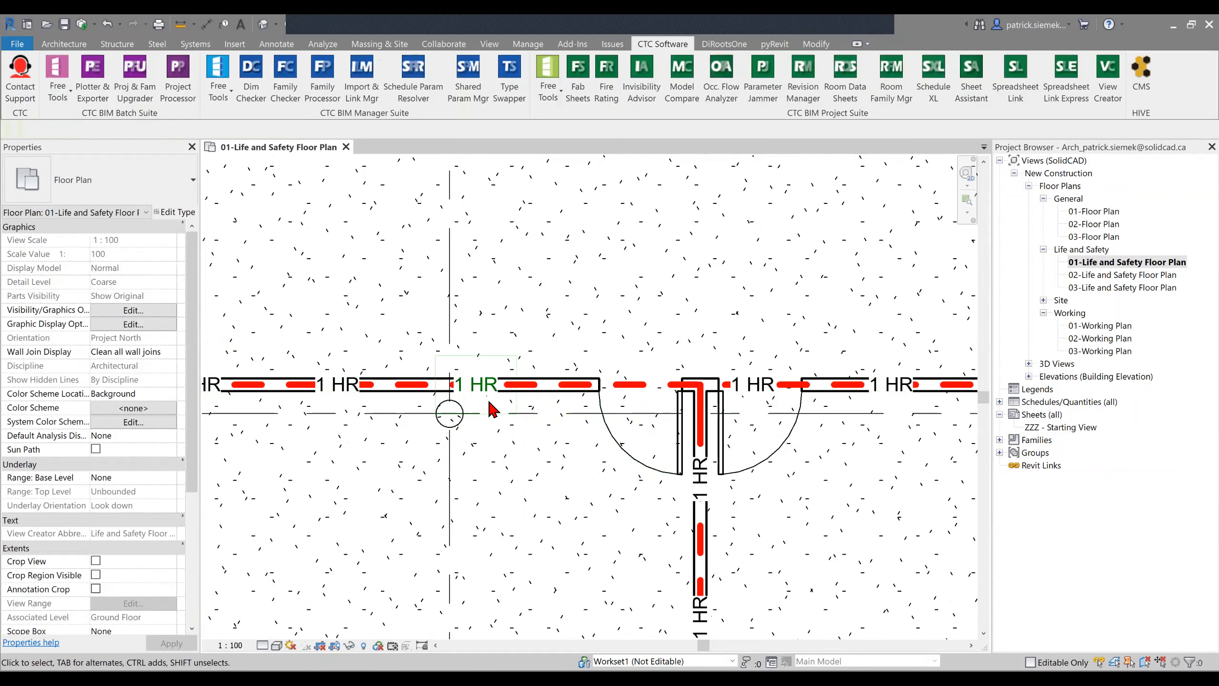
# Slide the neighbouring 1 HR wall tag along the corridor wall closer to the door opening.
pyautogui.click(477, 392)
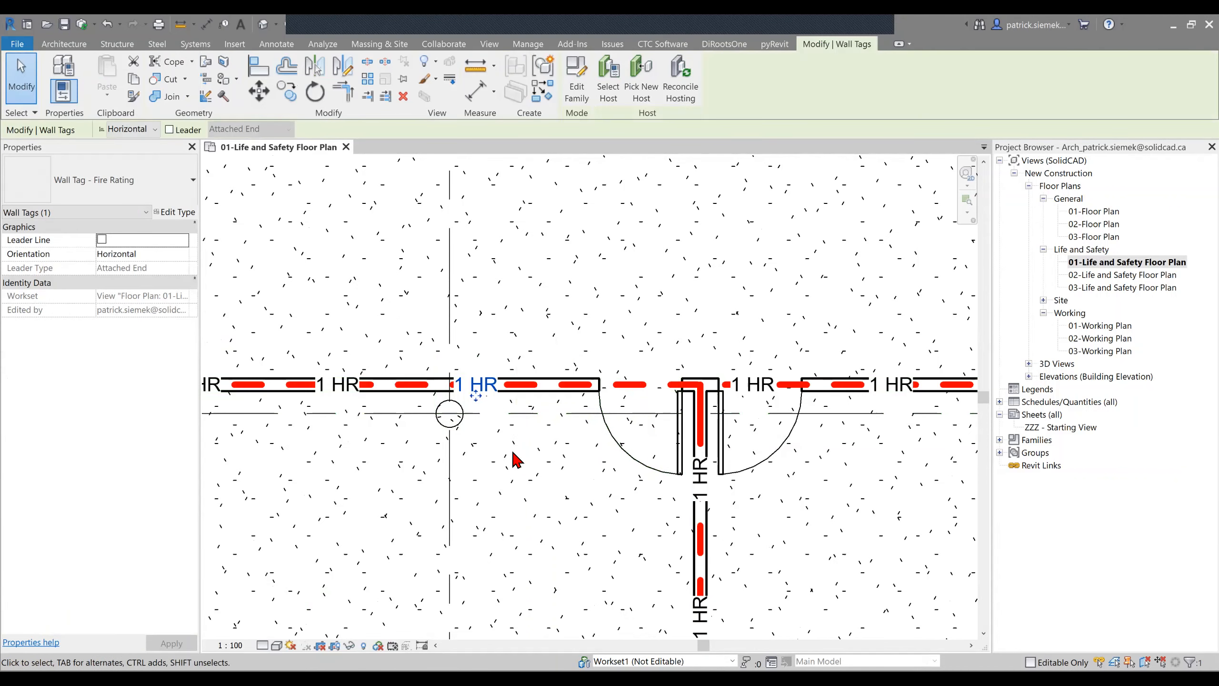
pyautogui.moveTo(479, 397); pyautogui.dragTo(534, 395)
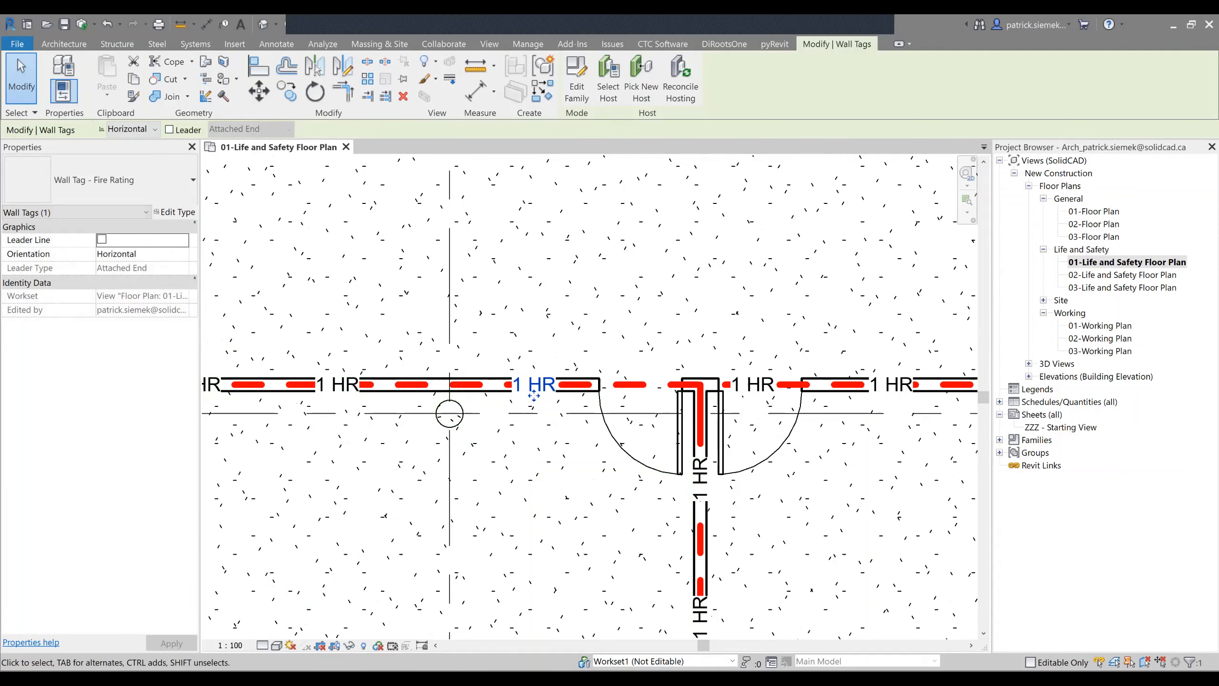
pyautogui.press('Escape')
# Examine the 2 HR lines and wall tags on the partitions around the Electrical room in the upper wing.
pyautogui.scroll(-10, 494, 265)
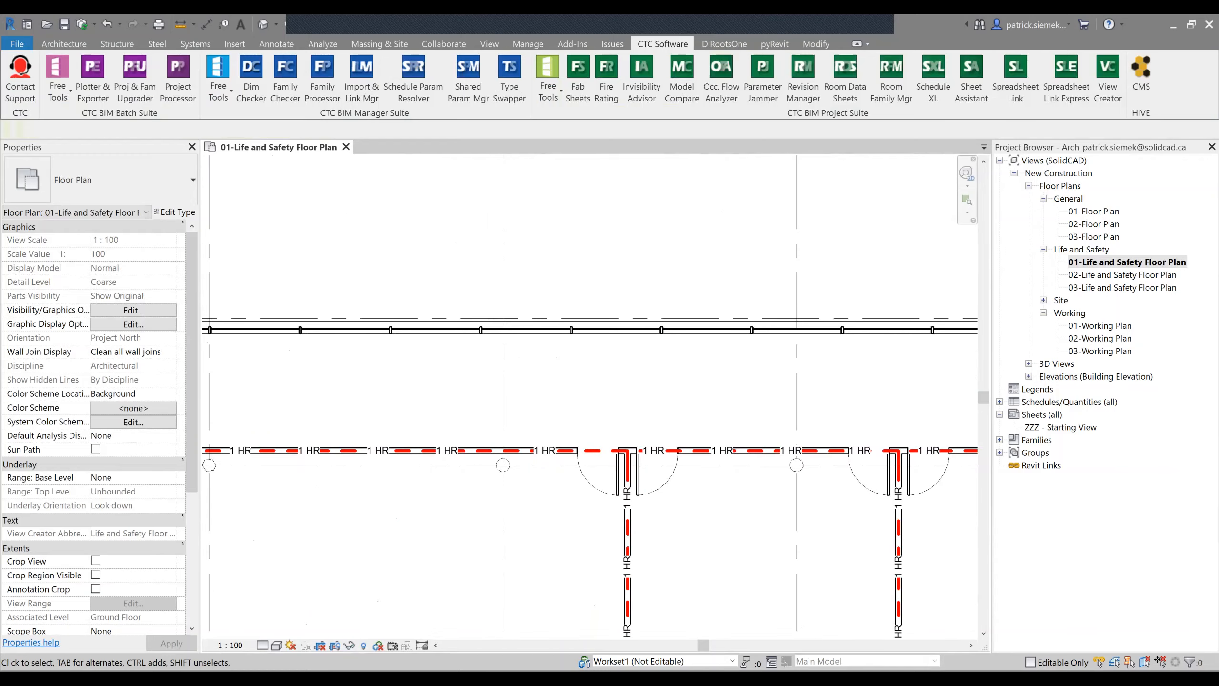
pyautogui.moveTo(494, 265); pyautogui.dragTo(404, 232, button='middle')
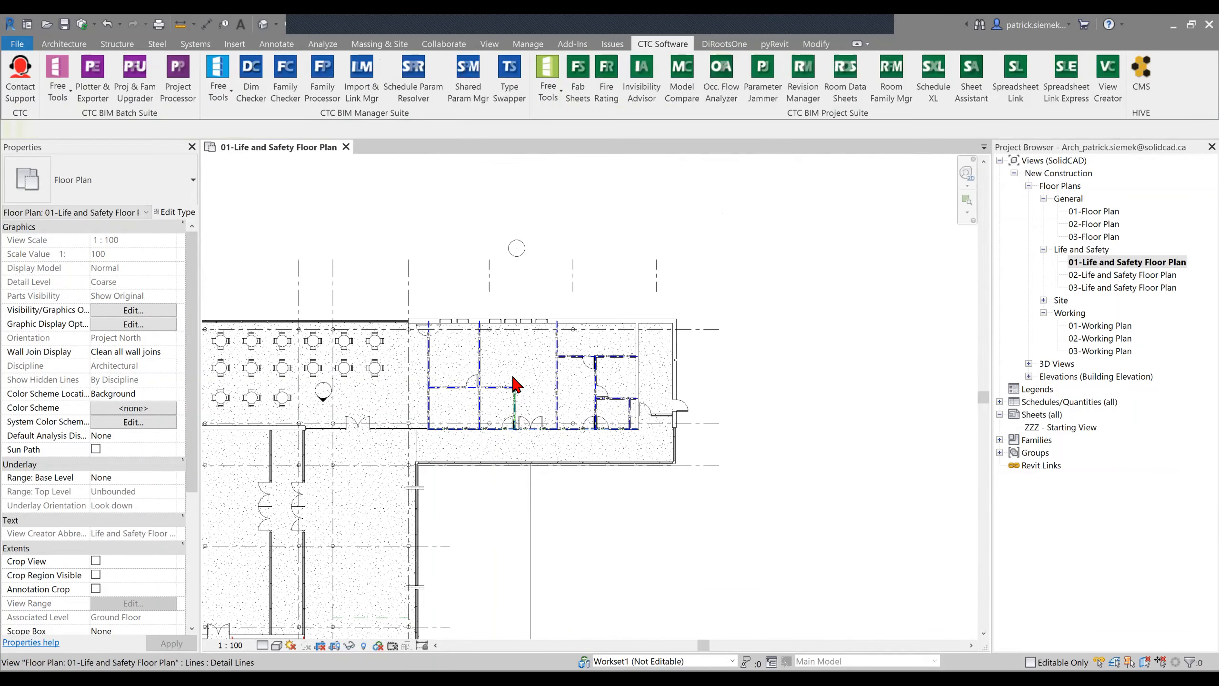
pyautogui.scroll(4, 514, 377)
pyautogui.scroll(3, 527, 400)
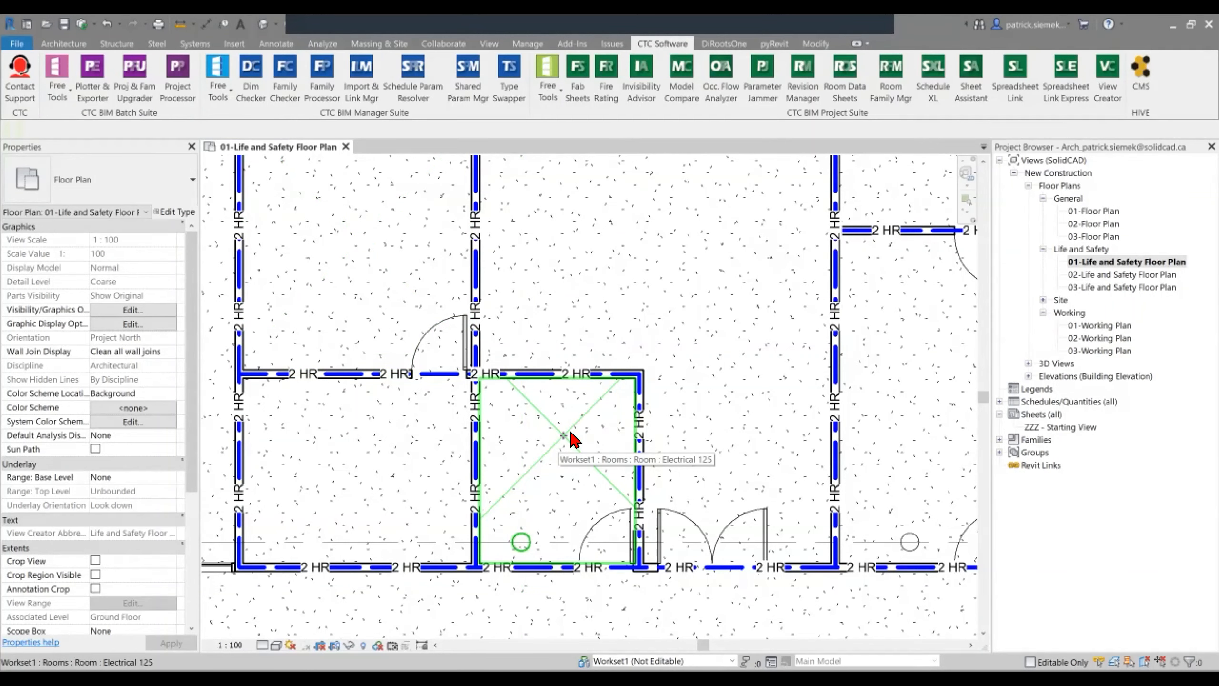
pyautogui.scroll(-2, 577, 440)
pyautogui.scroll(-2, 578, 440)
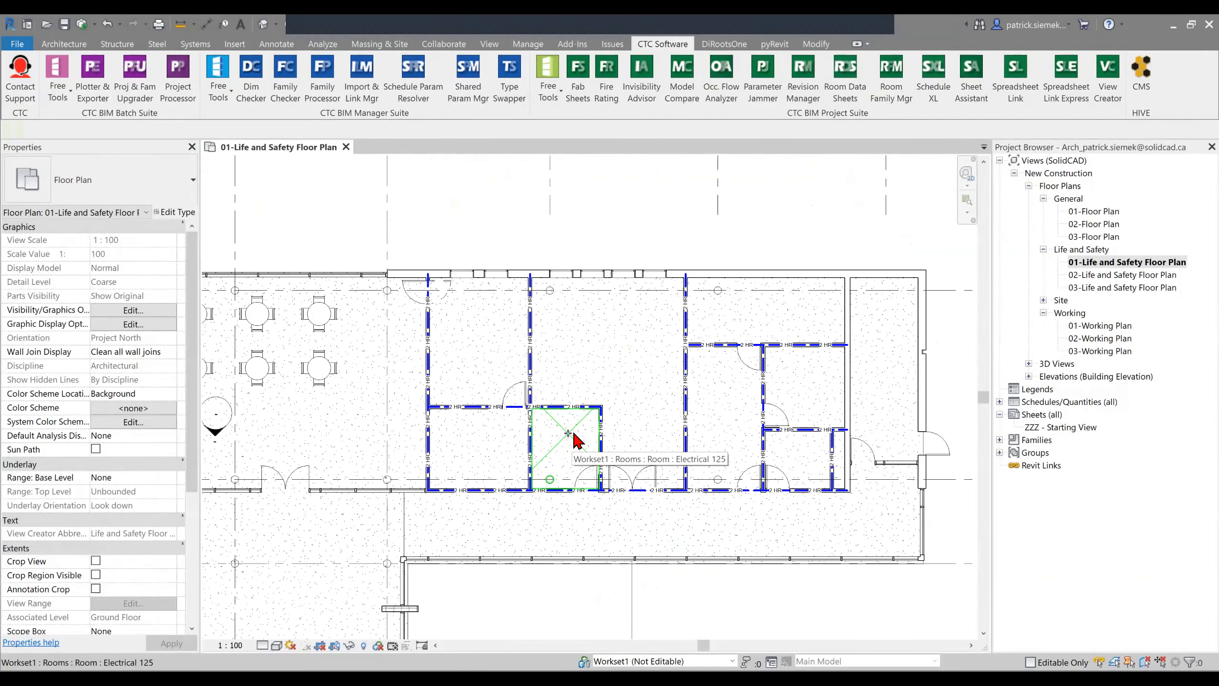
pyautogui.moveTo(620, 501); pyautogui.dragTo(645, 422, button='middle')
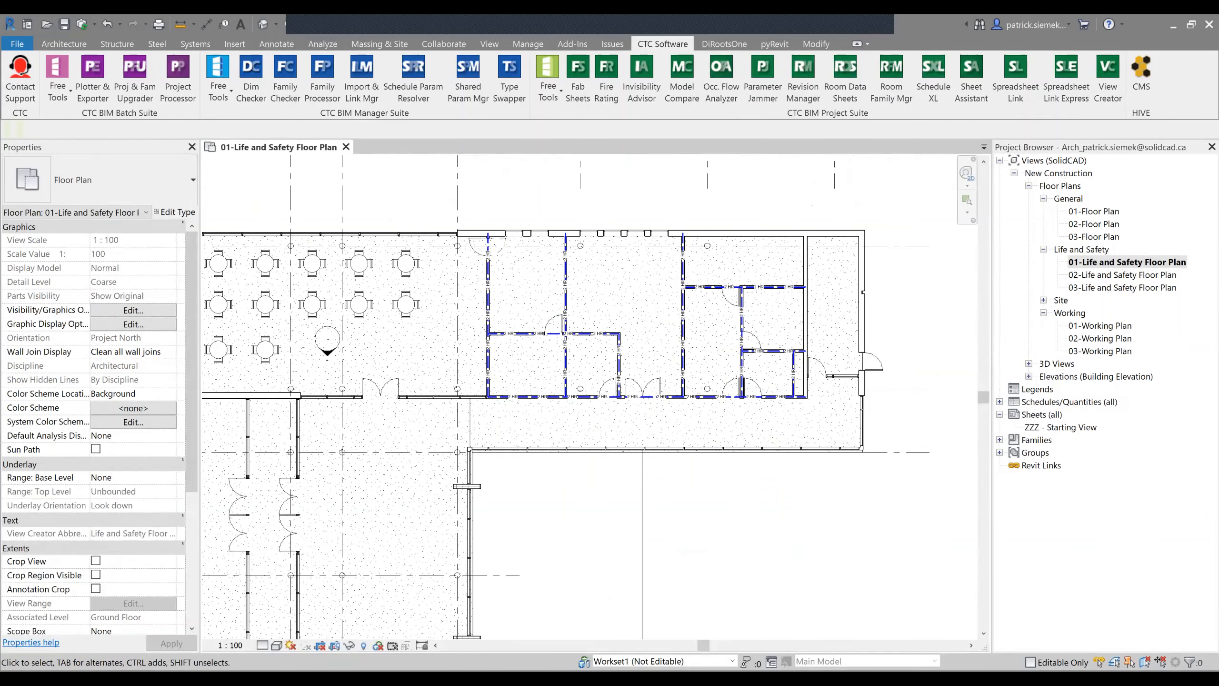
# In 01-Working Plan, move the horizontal 2-hr partition above the Electrical room up 1000 mm and the long vertical 2-hr partition left about 700 mm.
pyautogui.doubleClick(1100, 325)
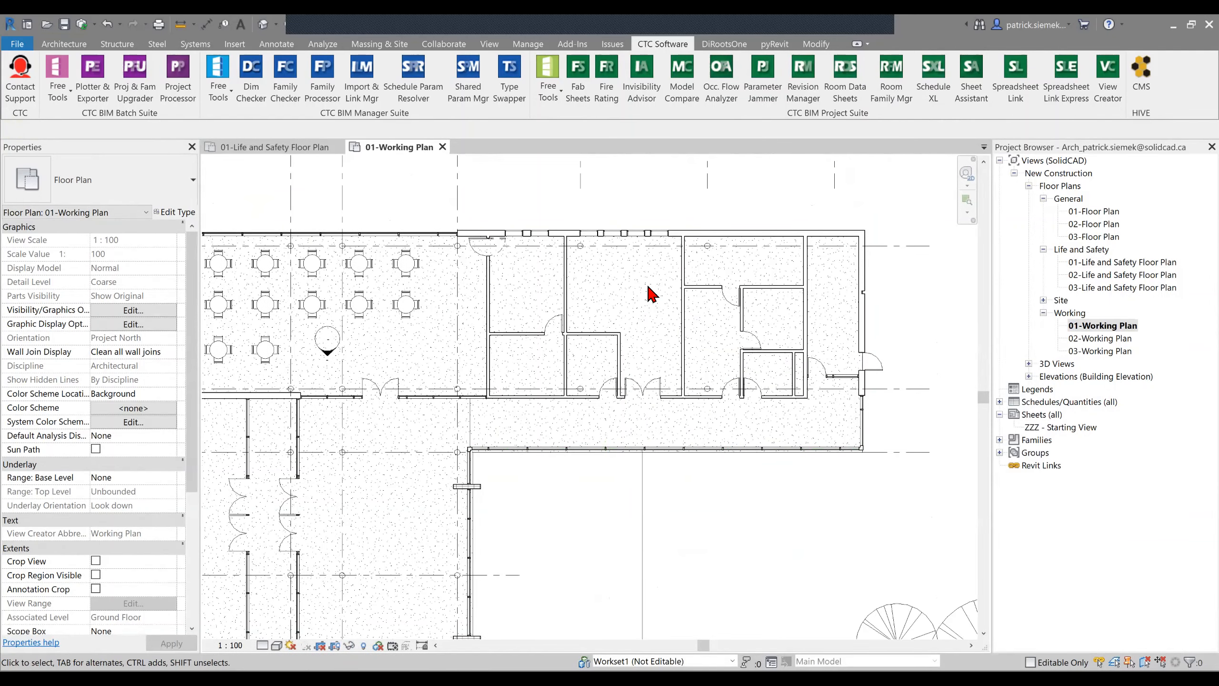
pyautogui.scroll(4, 606, 340)
pyautogui.click(536, 376)
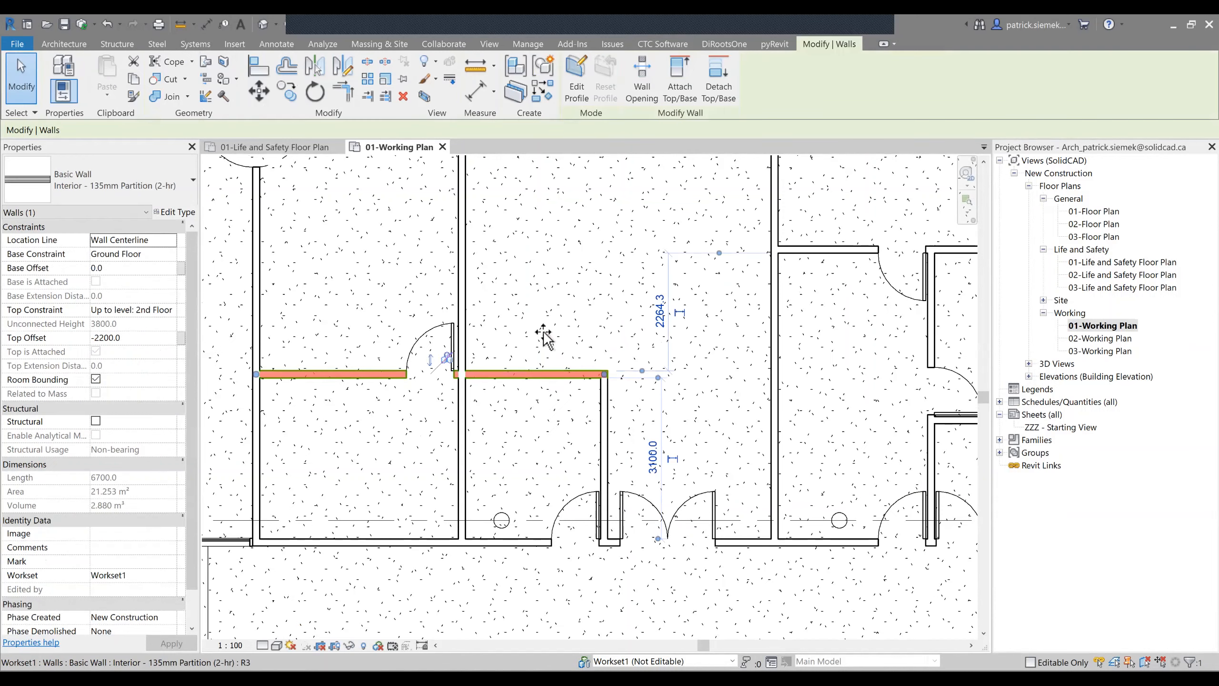
pyautogui.moveTo(544, 336); pyautogui.dragTo(576, 458)
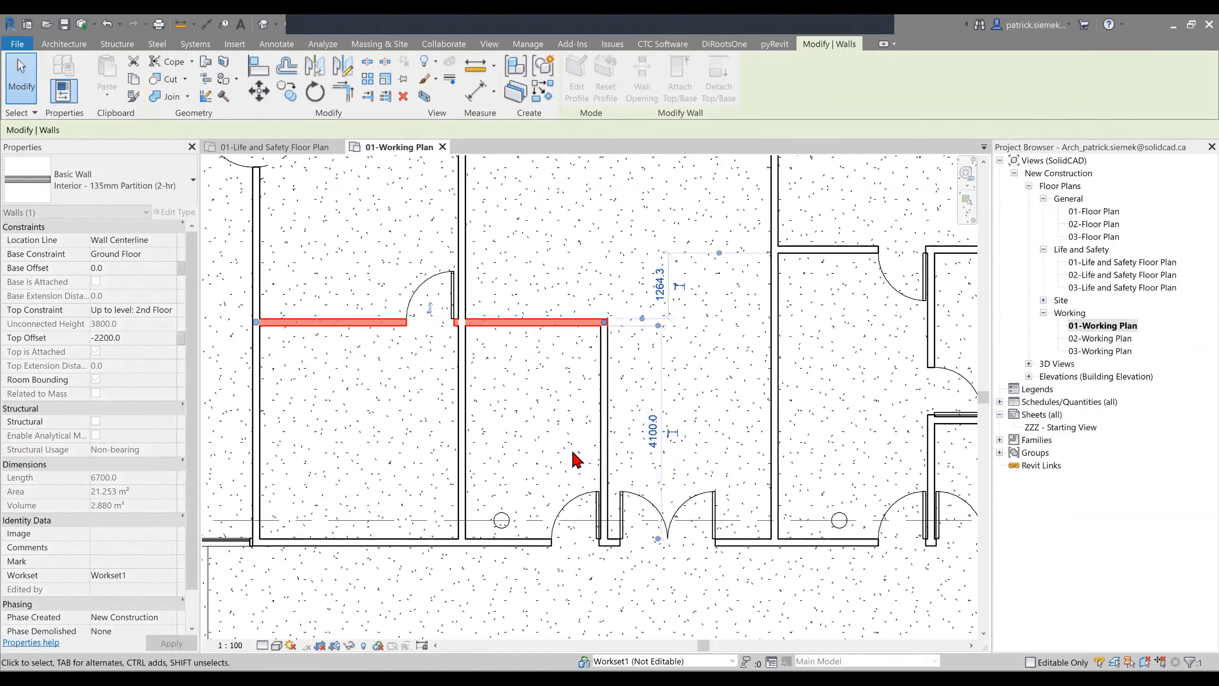
pyautogui.click(783, 325)
pyautogui.moveTo(771, 323); pyautogui.dragTo(721, 329)
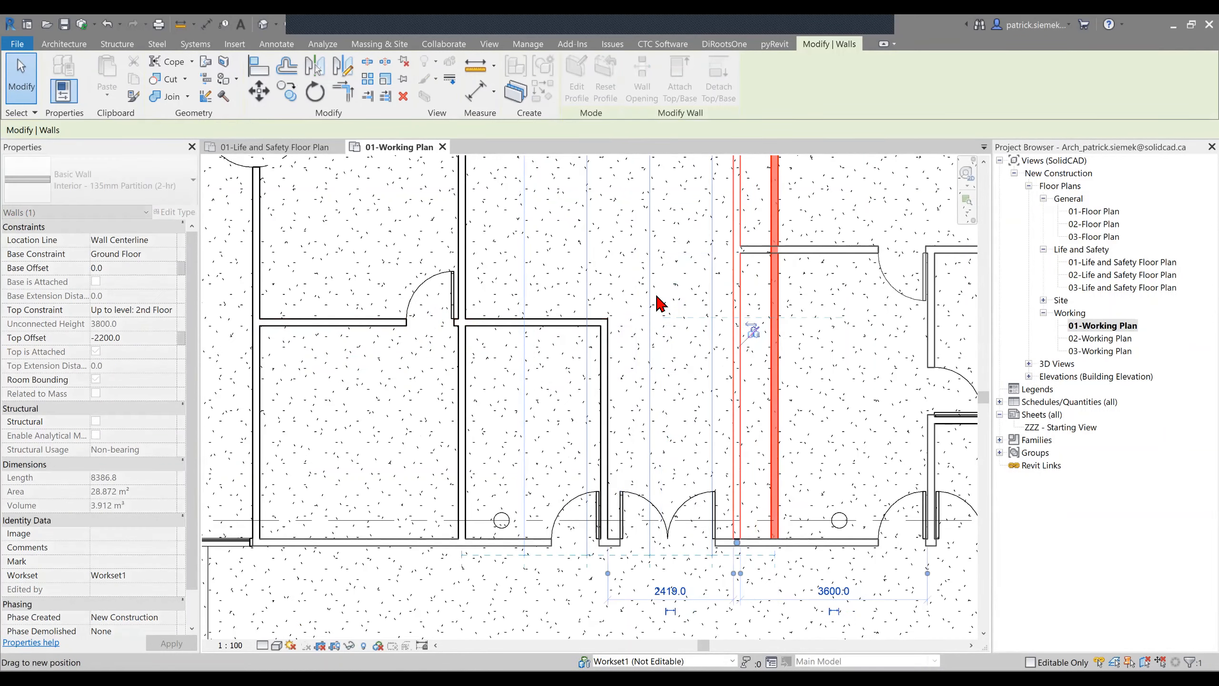
# Trim the vertical 2-hr partition to a corner with the horizontal wall of the small lower room, removing its upper part.
pyautogui.scroll(-5, 656, 297)
pyautogui.moveTo(863, 300); pyautogui.dragTo(609, 388, button='middle')
pyautogui.scroll(4, 627, 392)
pyautogui.scroll(2, 637, 399)
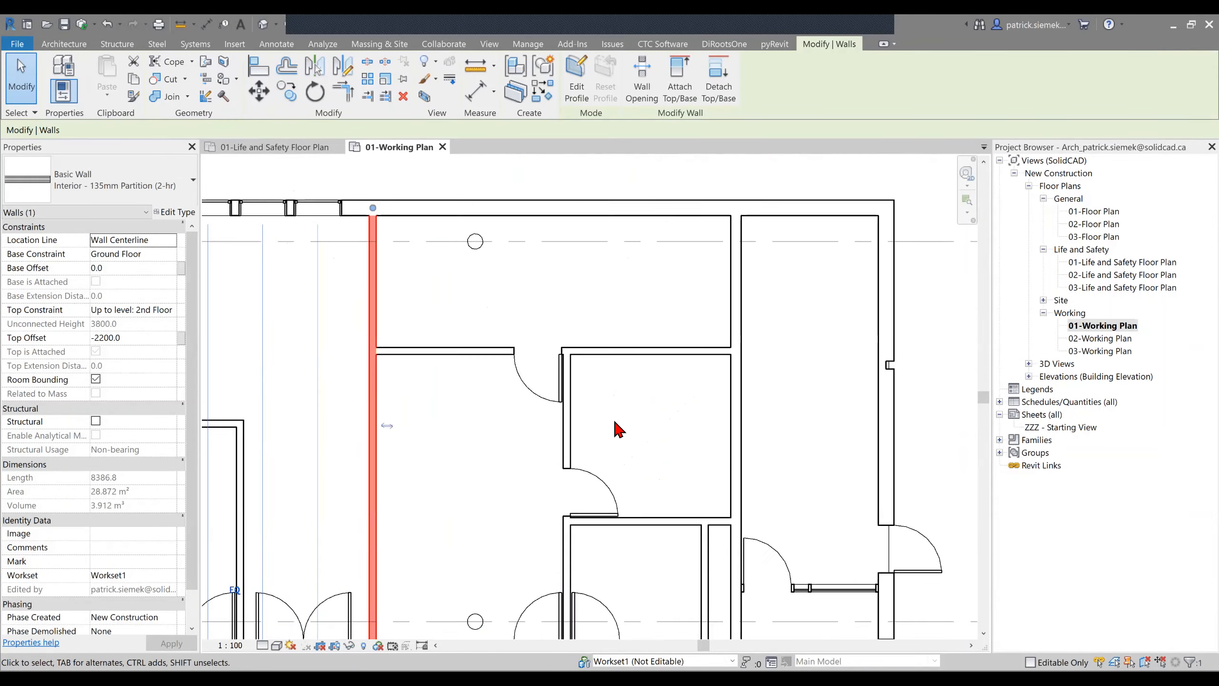
pyautogui.click(556, 413)
pyautogui.scroll(-2, 661, 455)
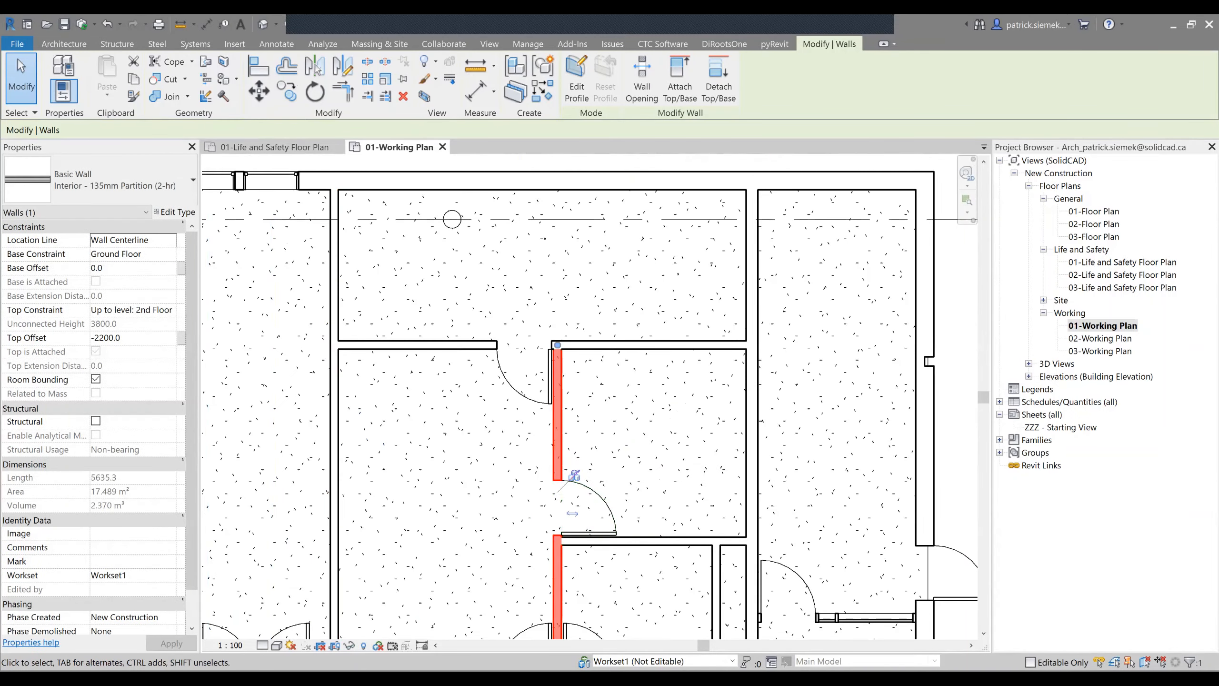
pyautogui.scroll(3, 661, 455)
pyautogui.click(646, 450)
pyautogui.scroll(2, 647, 452)
pyautogui.press('t')
pyautogui.press('r')
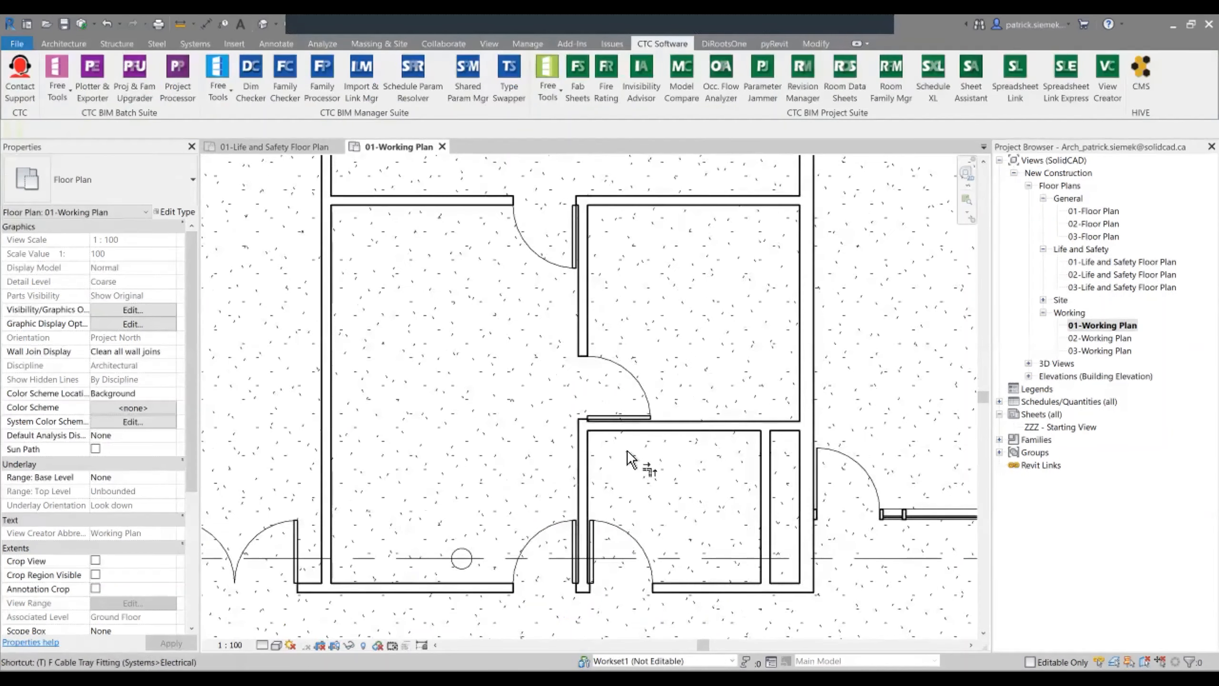
pyautogui.click(638, 450)
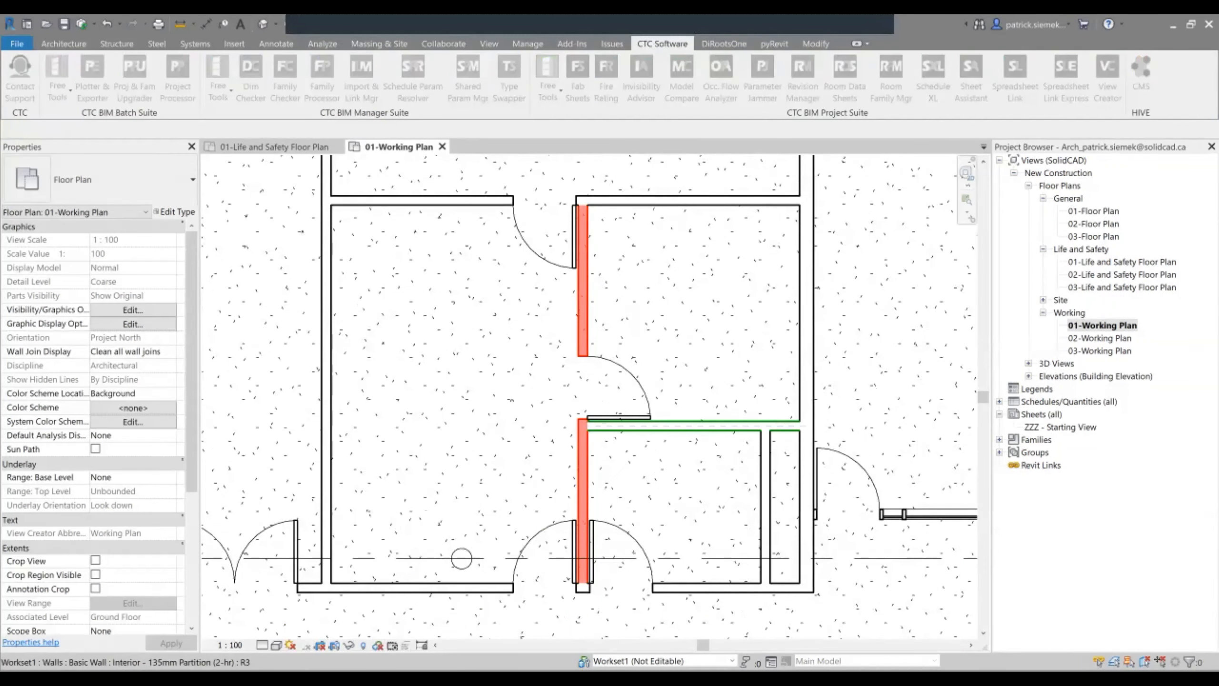
pyautogui.click(652, 439)
pyautogui.press('Escape')
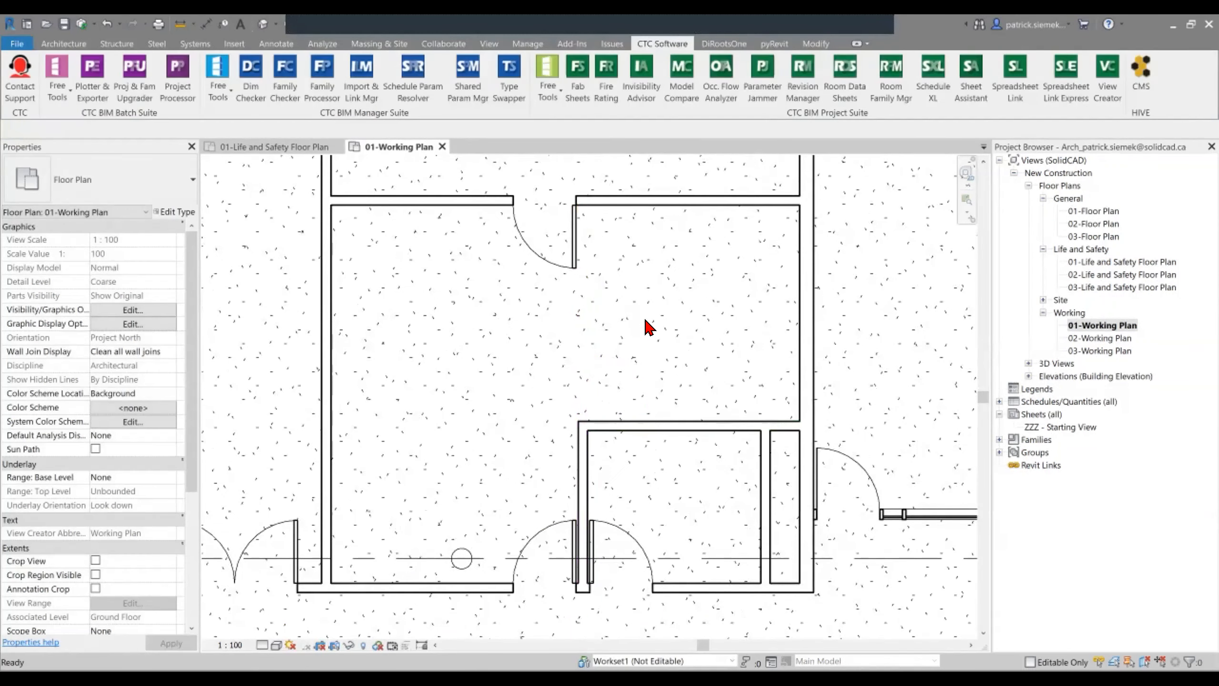
# Move the door in the upper horizontal partition toward the wall's right end.
pyautogui.scroll(-2, 667, 422)
pyautogui.click(613, 379)
pyautogui.moveTo(613, 380); pyautogui.dragTo(763, 385)
pyautogui.press('Escape')
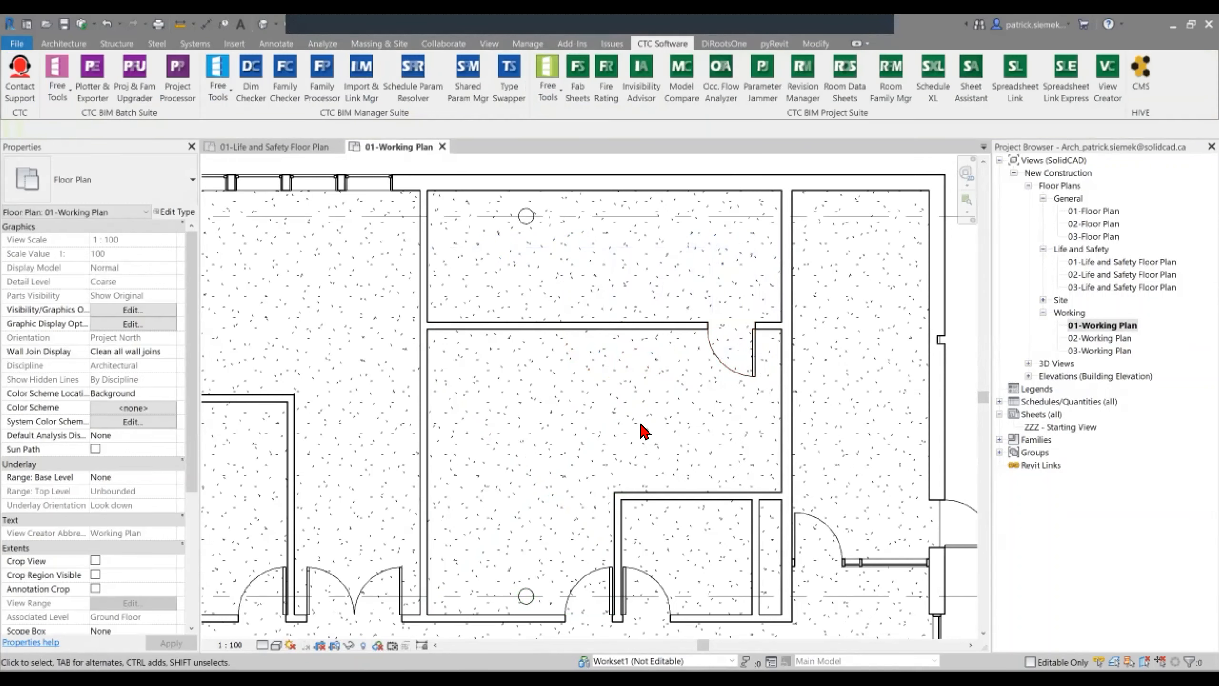
# Return to 01-Life and Safety Floor Plan and compare the 2 HR lines and tags with the relocated walls.
pyautogui.scroll(-2, 639, 421)
pyautogui.scroll(2, 557, 348)
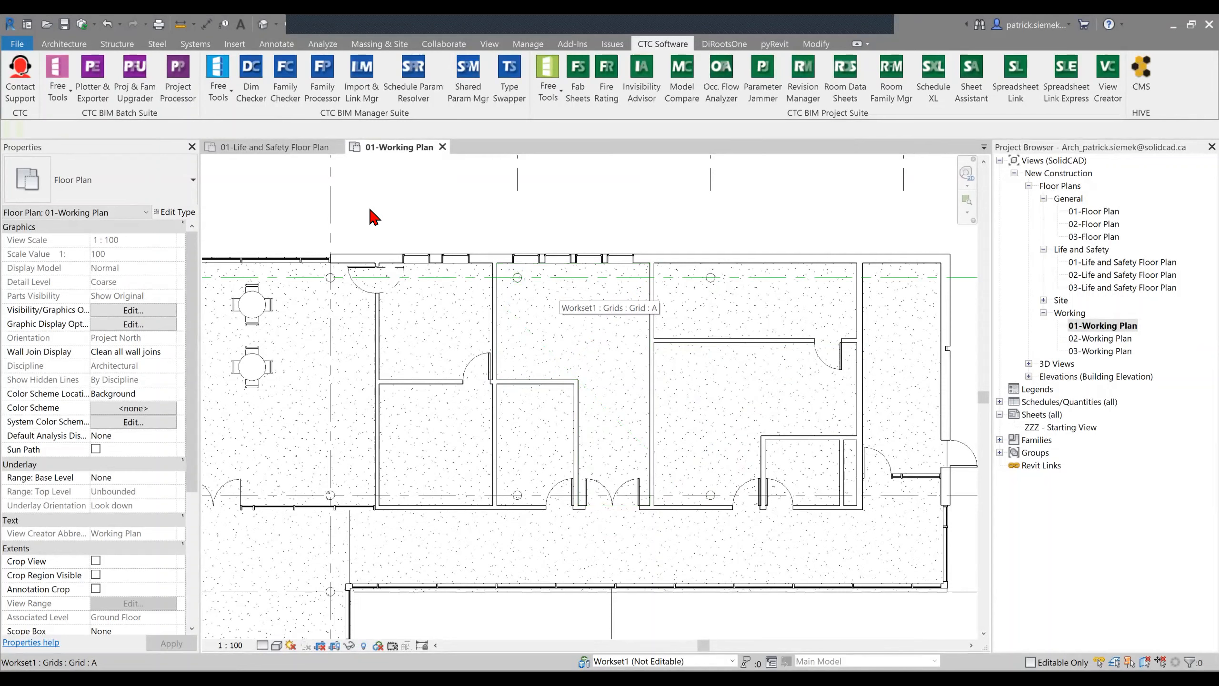
pyautogui.click(294, 150)
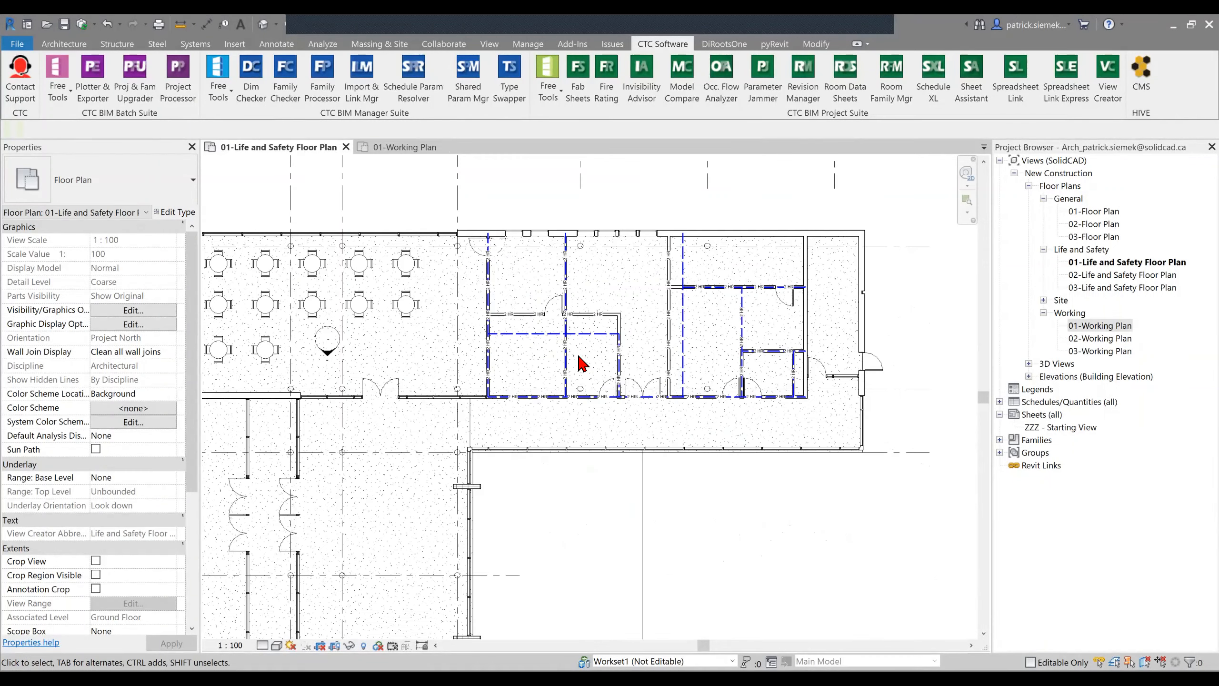
pyautogui.scroll(2, 643, 287)
pyautogui.moveTo(580, 293); pyautogui.dragTo(580, 319, button='middle')
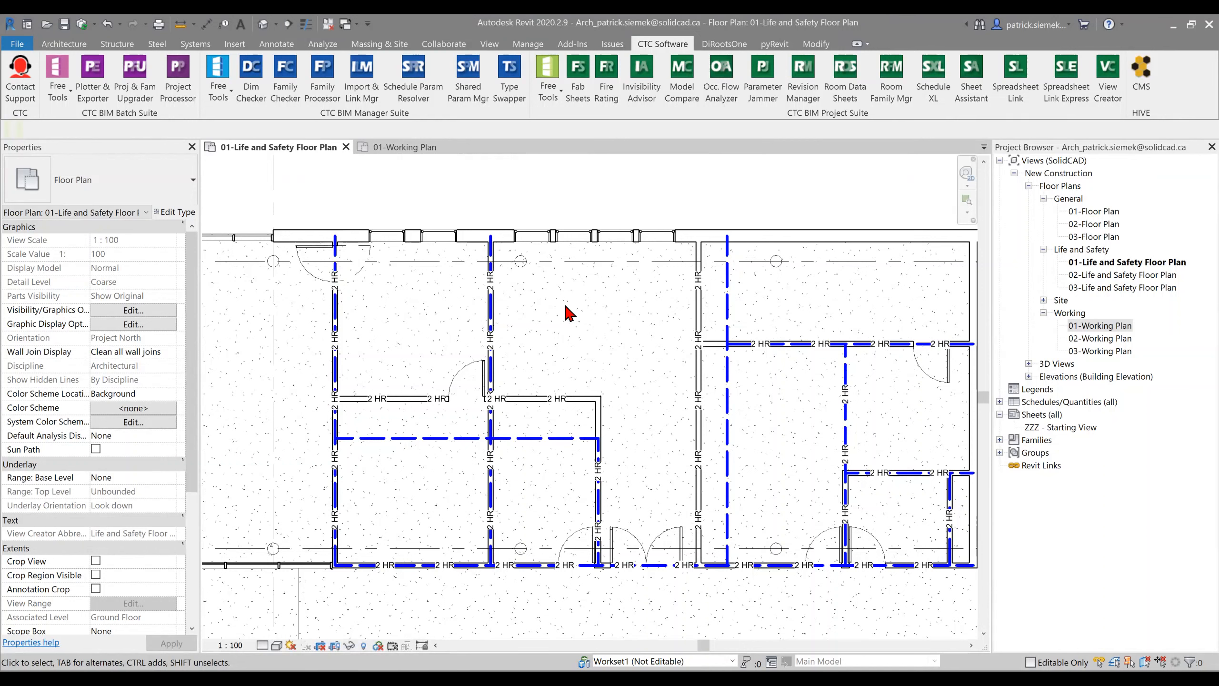
# With the Fire Rating tool, set the wall tag spacing to 10 ft and update the graphics in 01-Life and Safety Floor Plan.
pyautogui.scroll(-2, 552, 312)
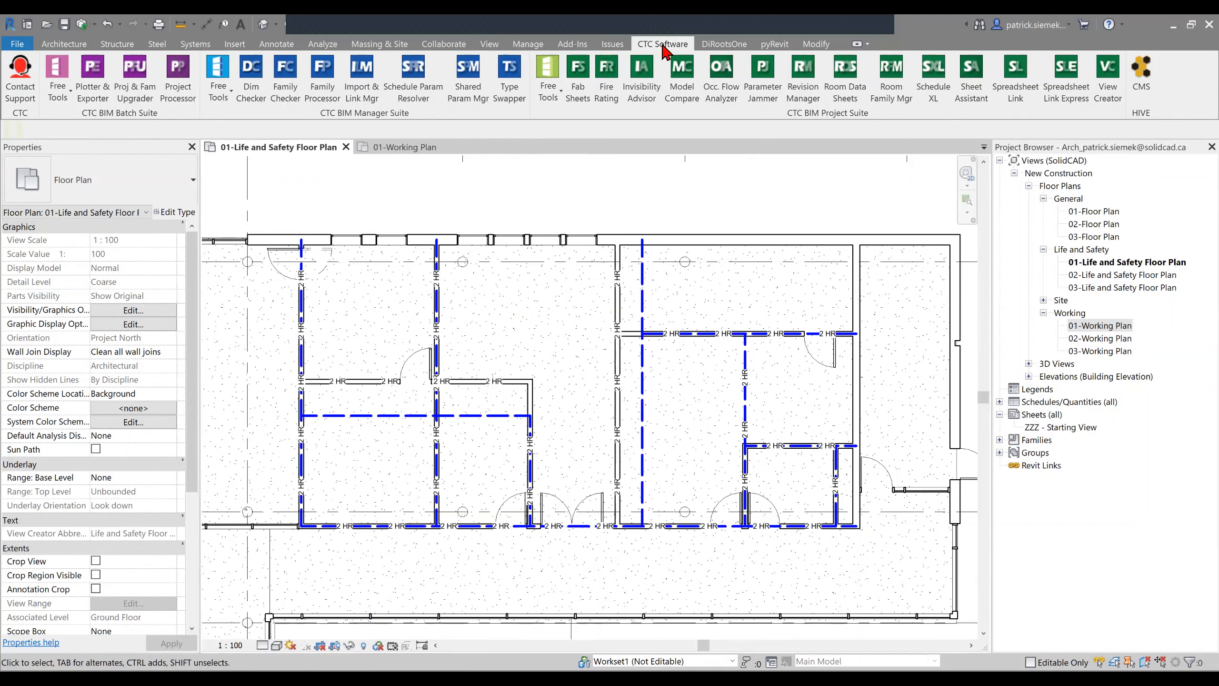
pyautogui.click(612, 104)
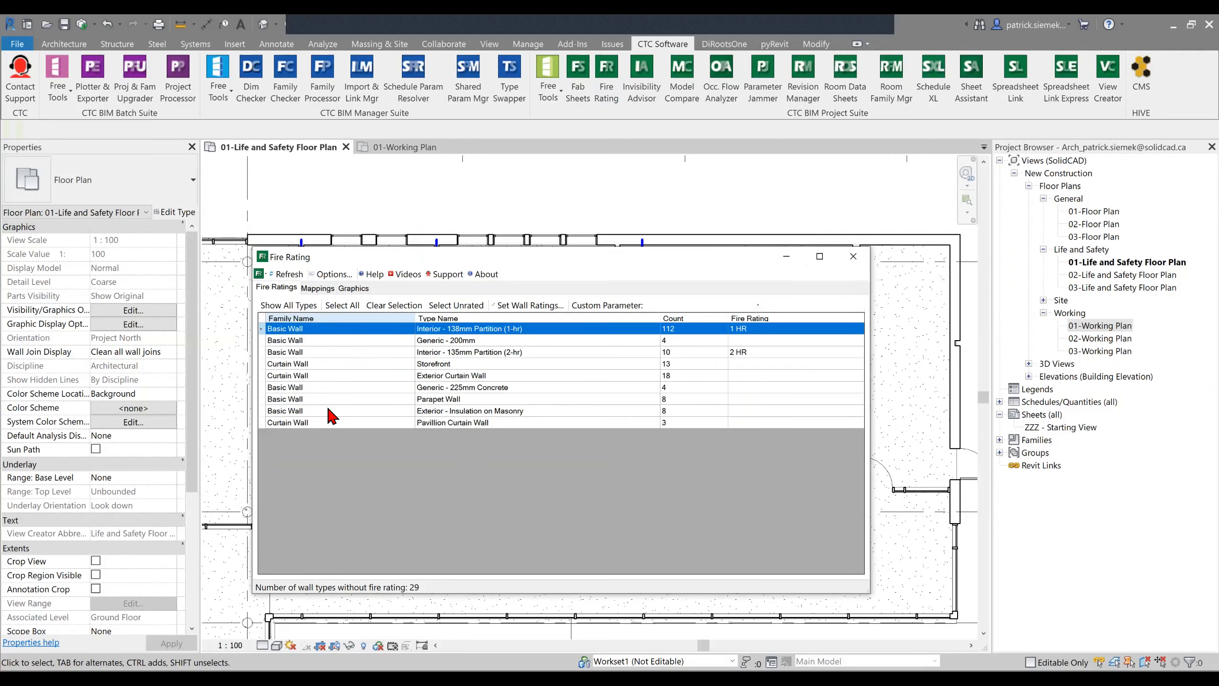
pyautogui.click(317, 288)
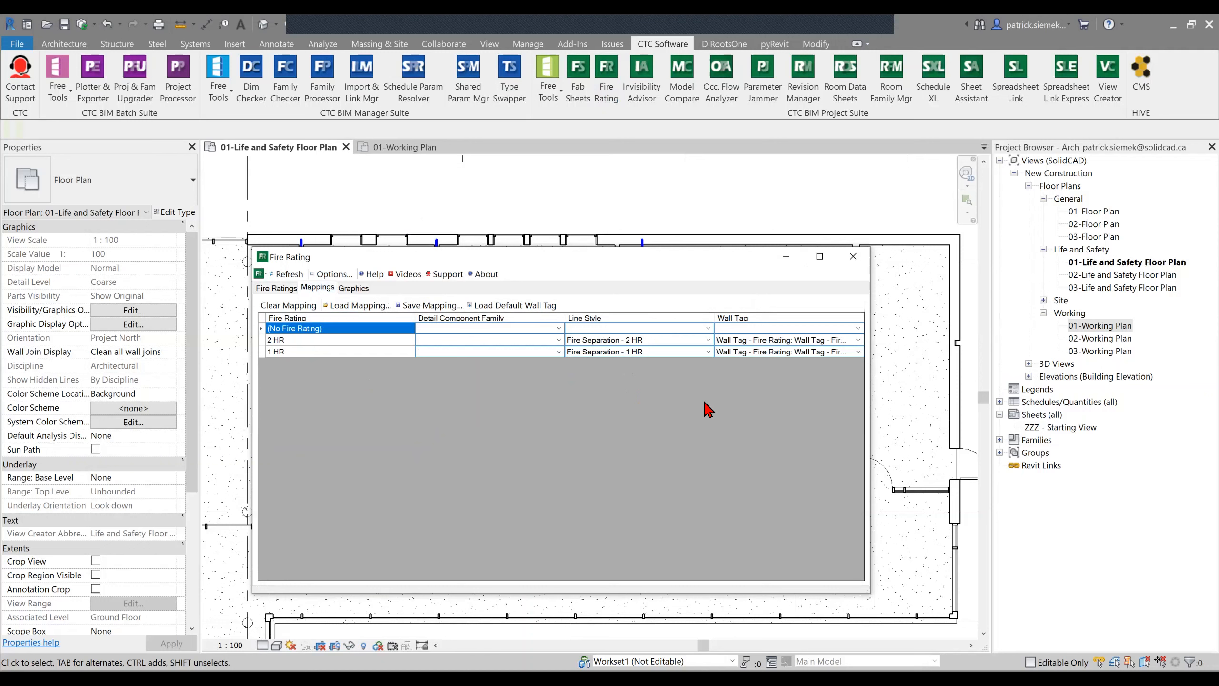
pyautogui.click(354, 288)
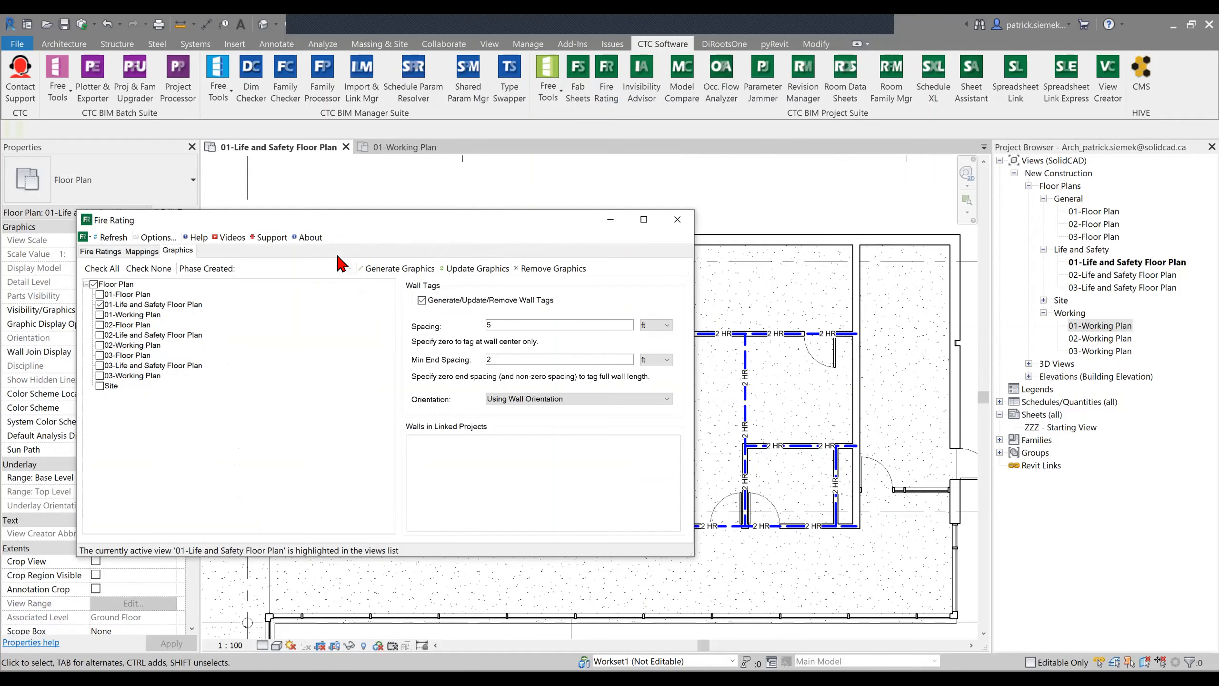
pyautogui.moveTo(528, 330); pyautogui.dragTo(441, 333)
pyautogui.write('10')
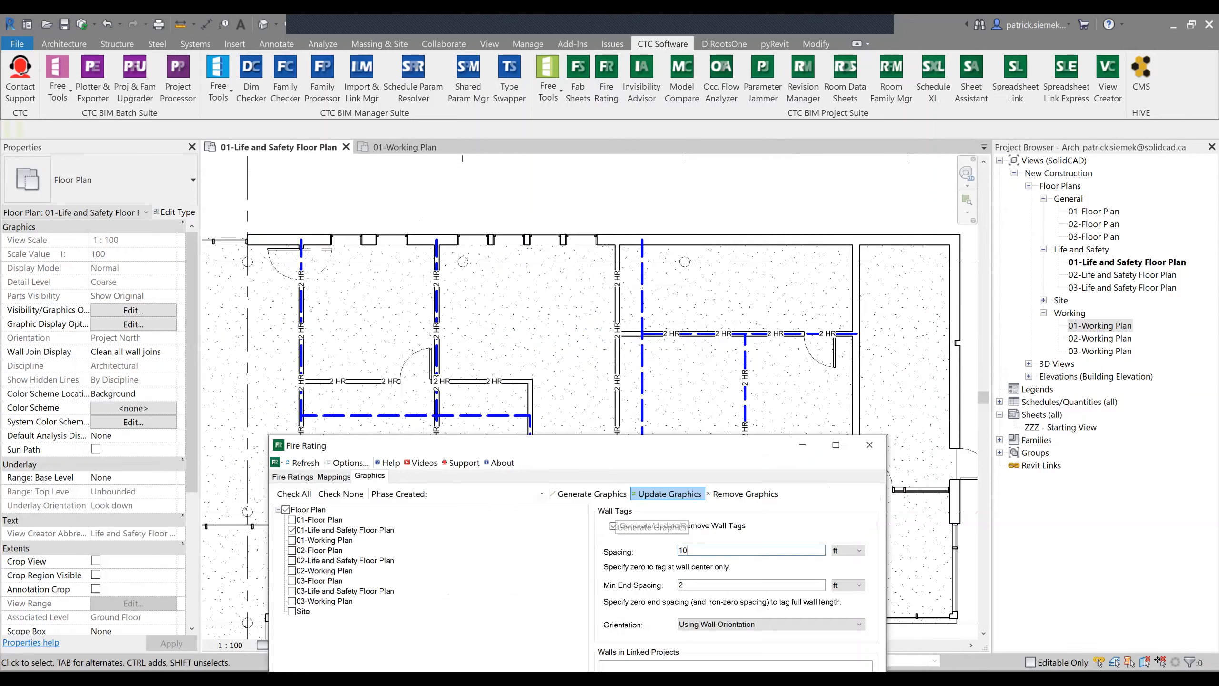
pyautogui.click(666, 495)
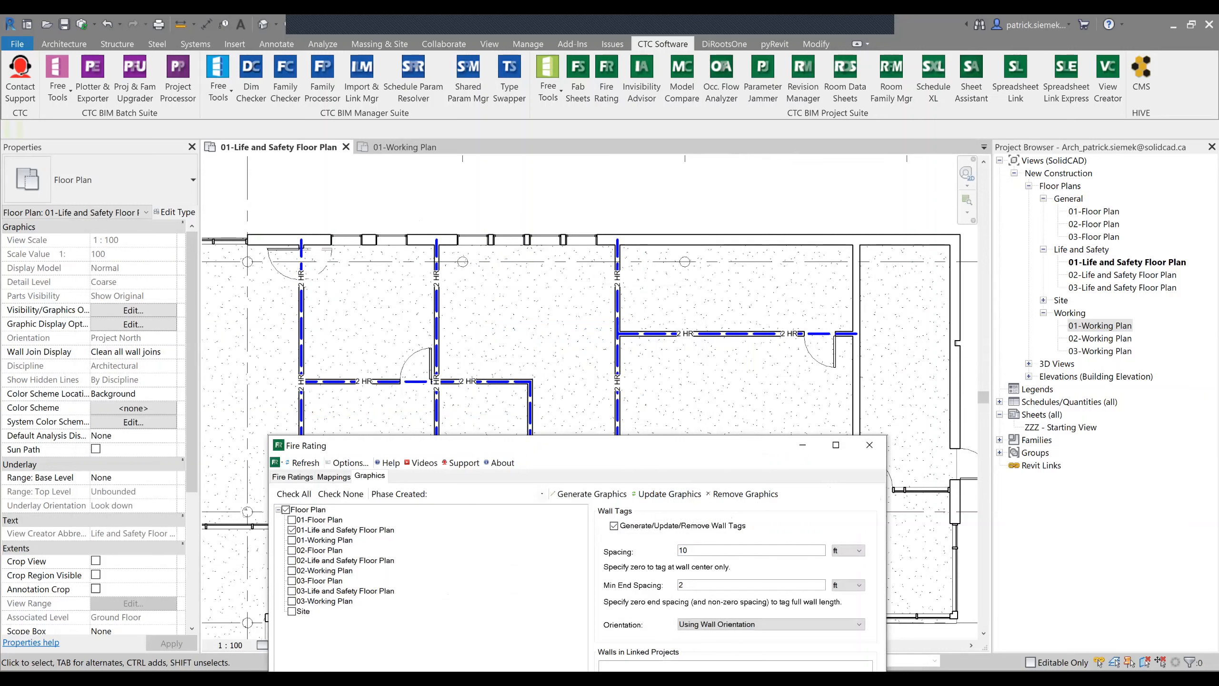
# Examine the updated 1 HR and 2 HR lines and their tag spacing across 01-Life and Safety Floor Plan.
pyautogui.moveTo(528, 445); pyautogui.dragTo(525, 576)
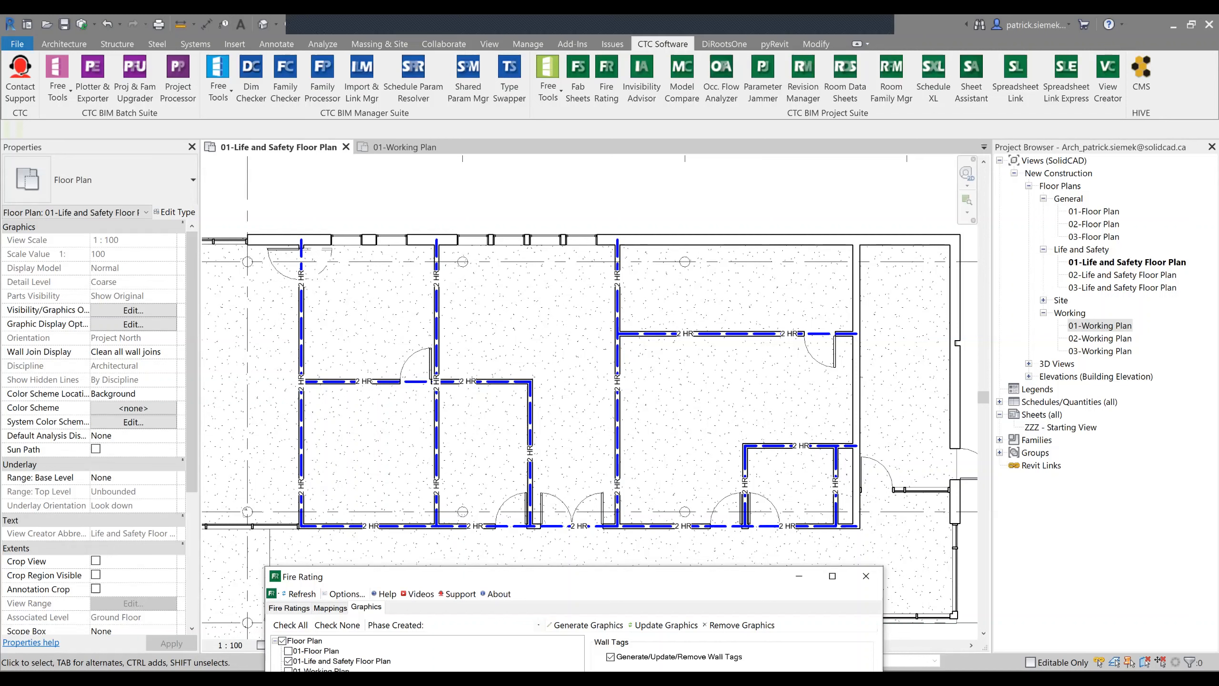
pyautogui.scroll(-5, 559, 408)
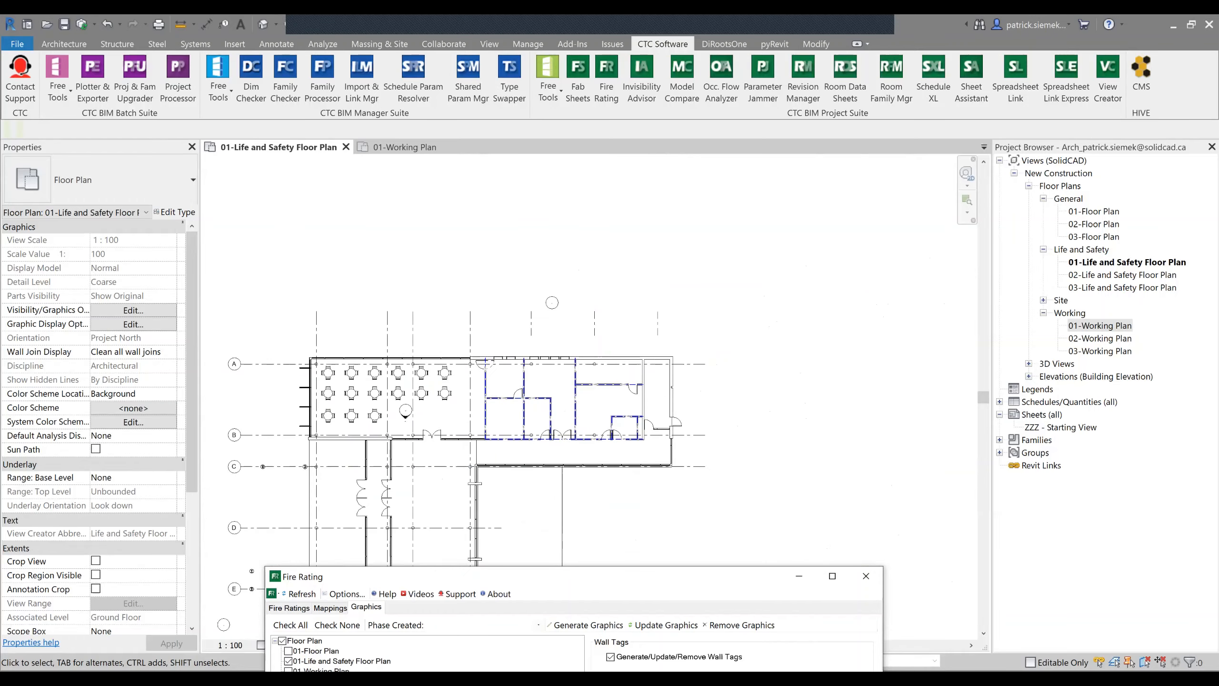
pyautogui.click(604, 447)
pyautogui.scroll(5, 609, 447)
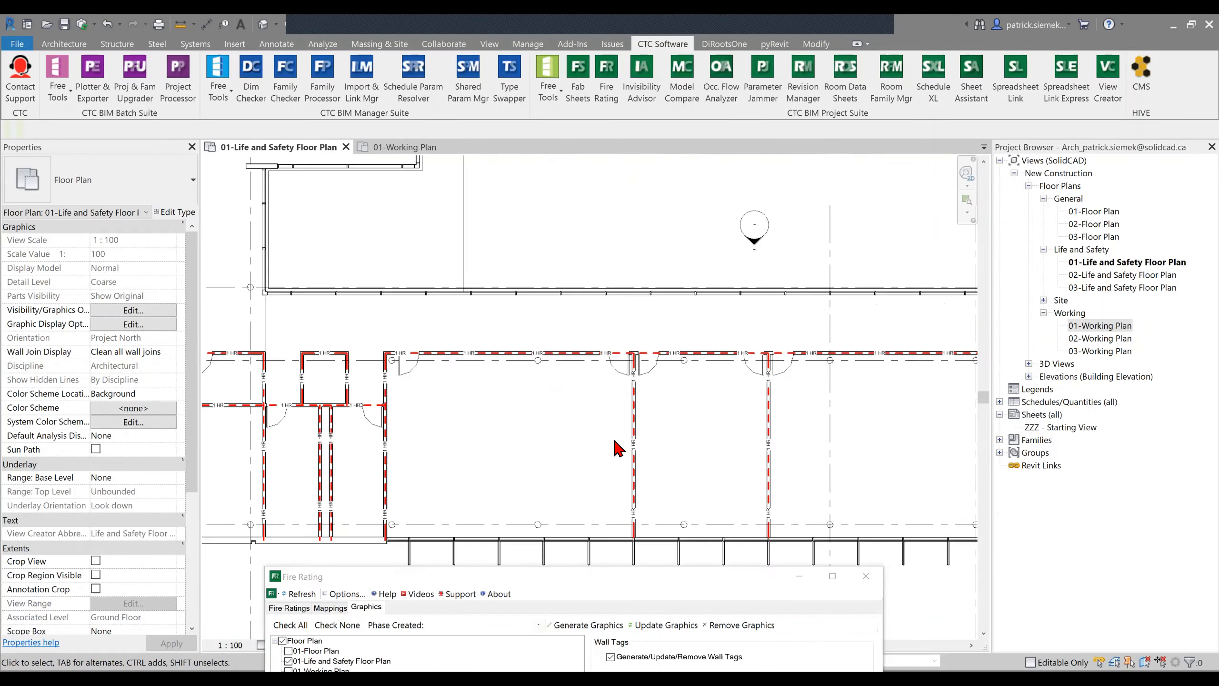
pyautogui.scroll(5, 619, 448)
pyautogui.moveTo(389, 265)
pyautogui.mouseDown(button='middle')
pyautogui.moveTo(543, 320)
pyautogui.moveTo(477, 376)
pyautogui.mouseUp(button='middle')
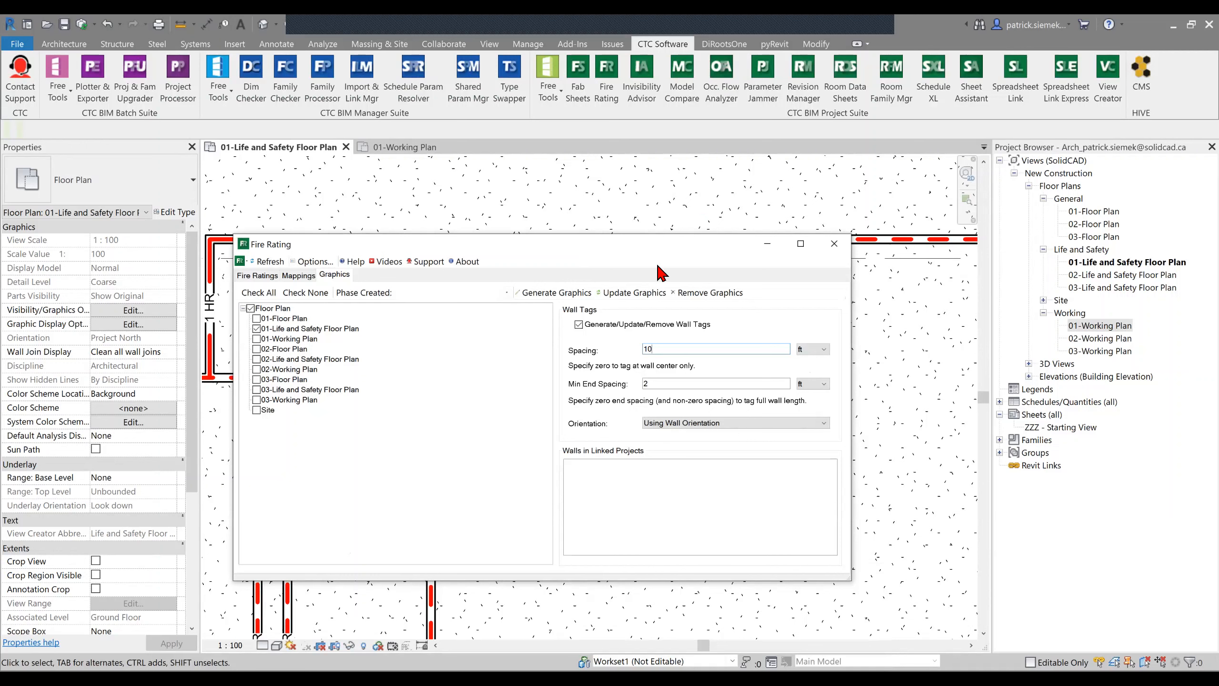
pyautogui.moveTo(658, 245); pyautogui.dragTo(661, 305)
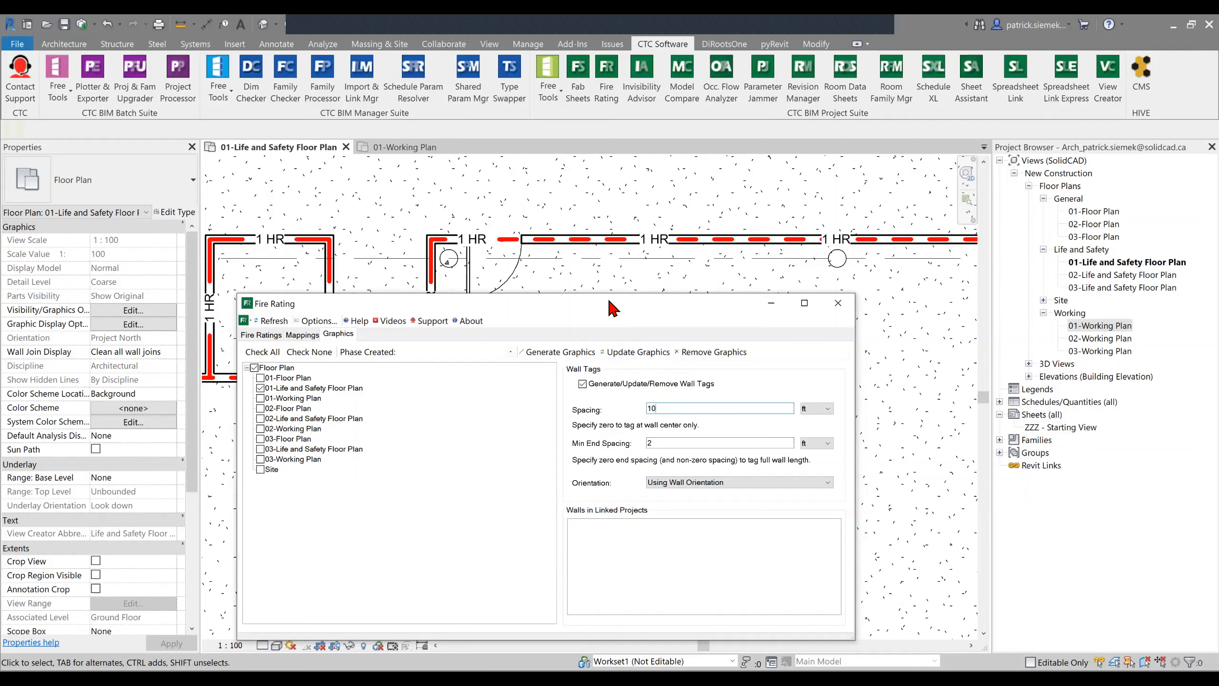
pyautogui.moveTo(613, 307); pyautogui.dragTo(613, 293)
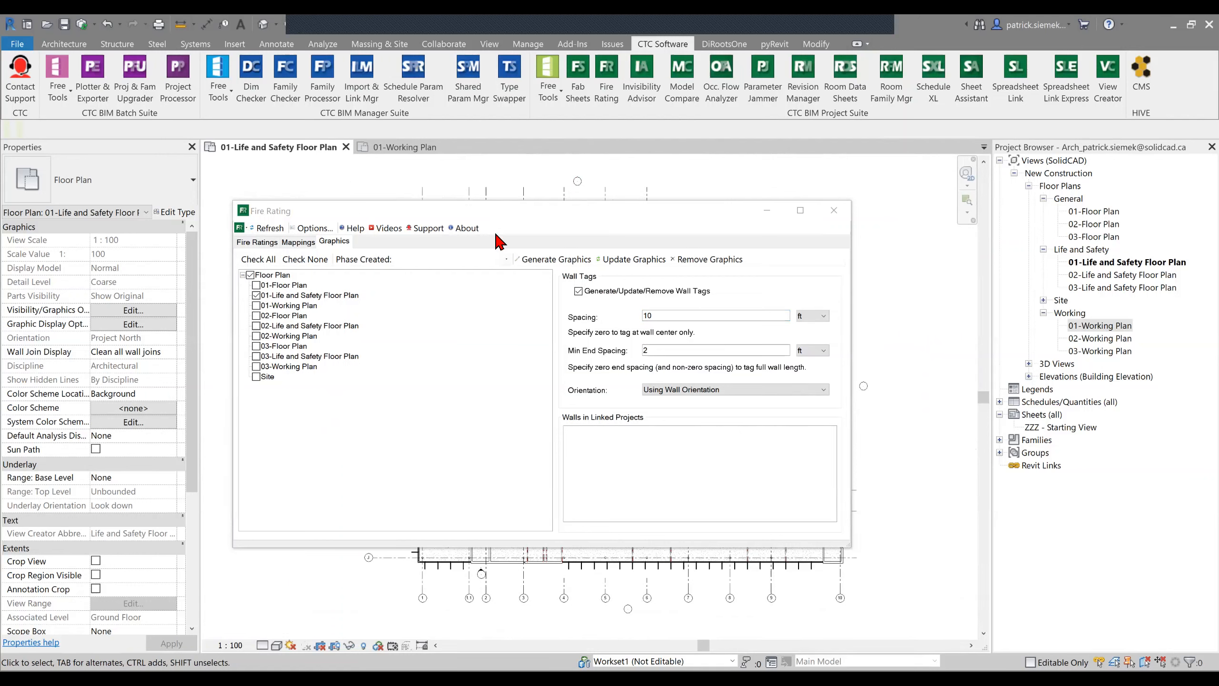
# Include the 02- and 03-Life and Safety Floor Plans alongside the 01 plan and generate the fire rating graphics.
pyautogui.click(418, 377)
pyautogui.click(256, 326)
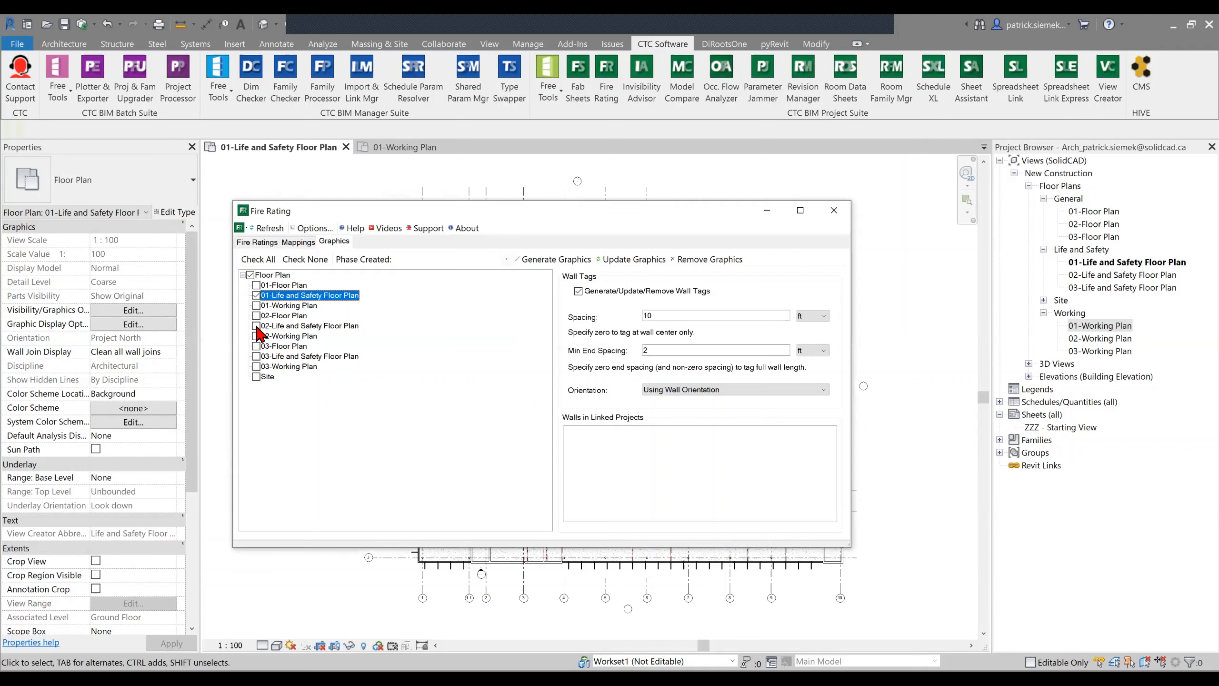
pyautogui.click(257, 356)
pyautogui.click(561, 260)
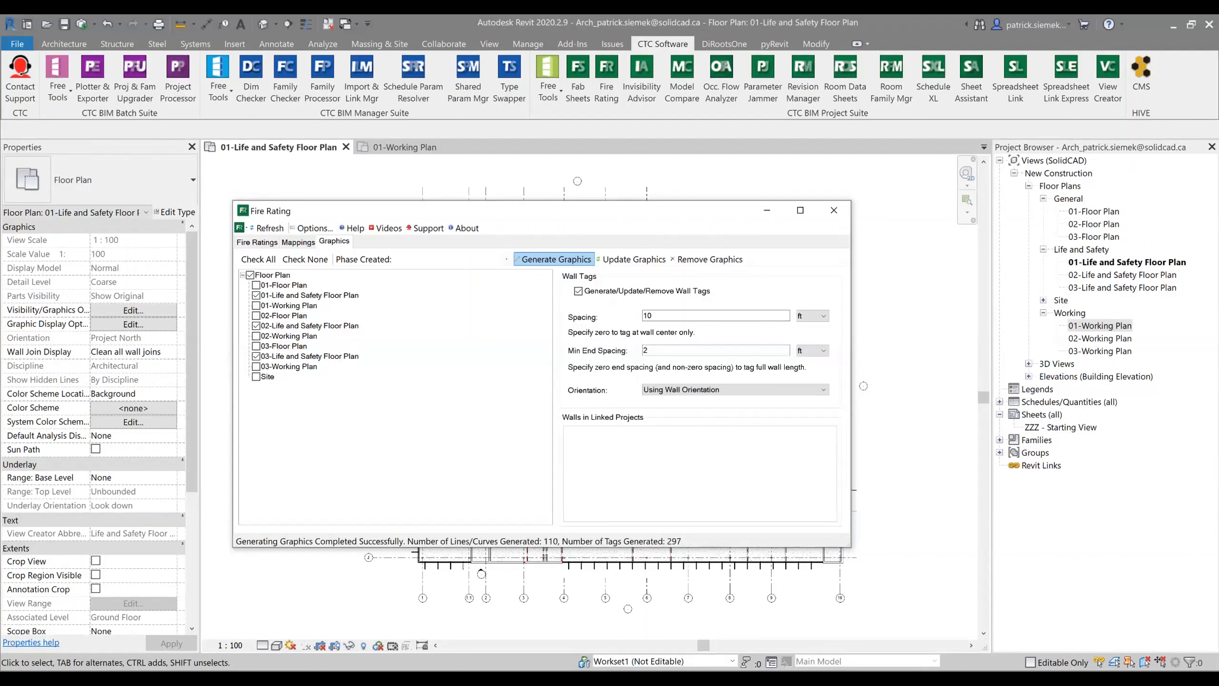
# Review the wall types' fire ratings and the line style and wall tag mappings in the Fire Rating tool.
pyautogui.click(254, 242)
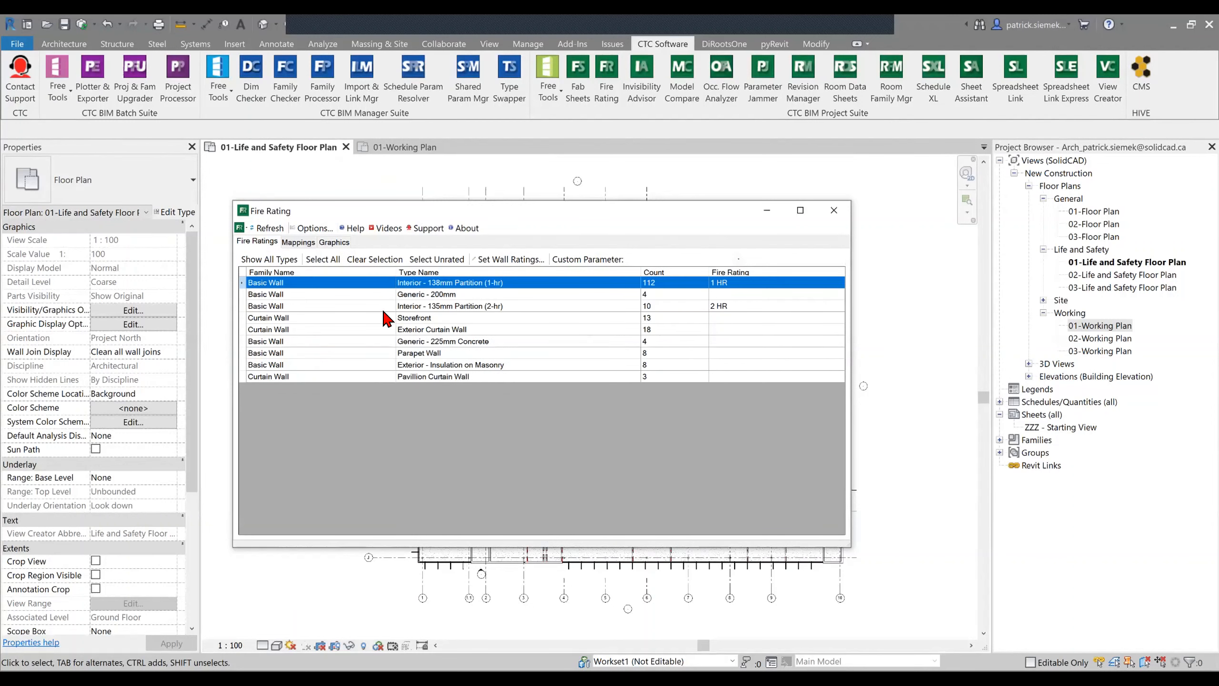
pyautogui.click(311, 243)
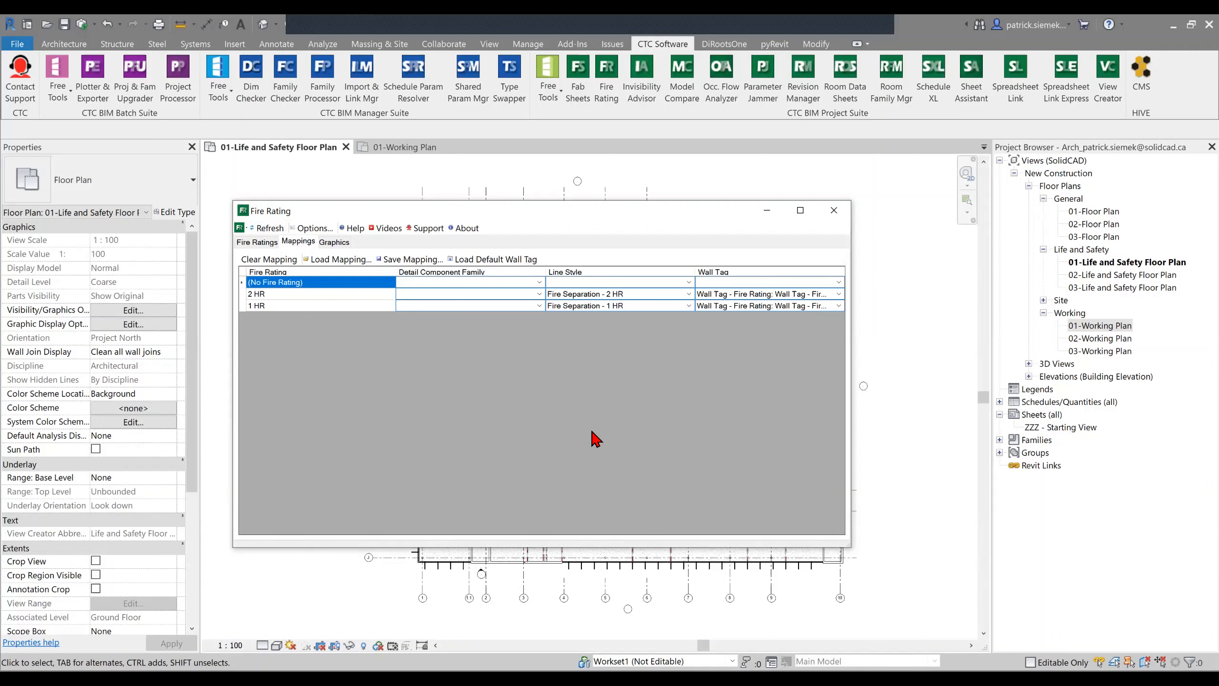
pyautogui.click(340, 243)
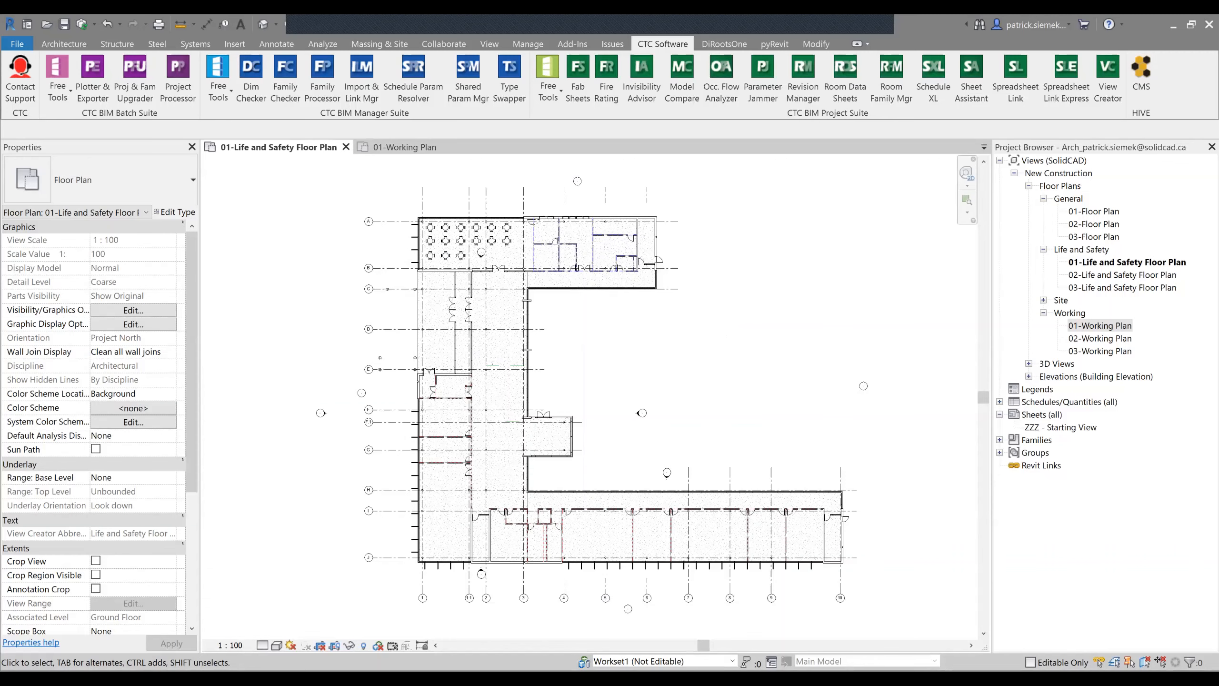
# Open 02-Life and Safety Floor Plan and examine the generated 1 HR lines and tags throughout the building.
pyautogui.doubleClick(1127, 275)
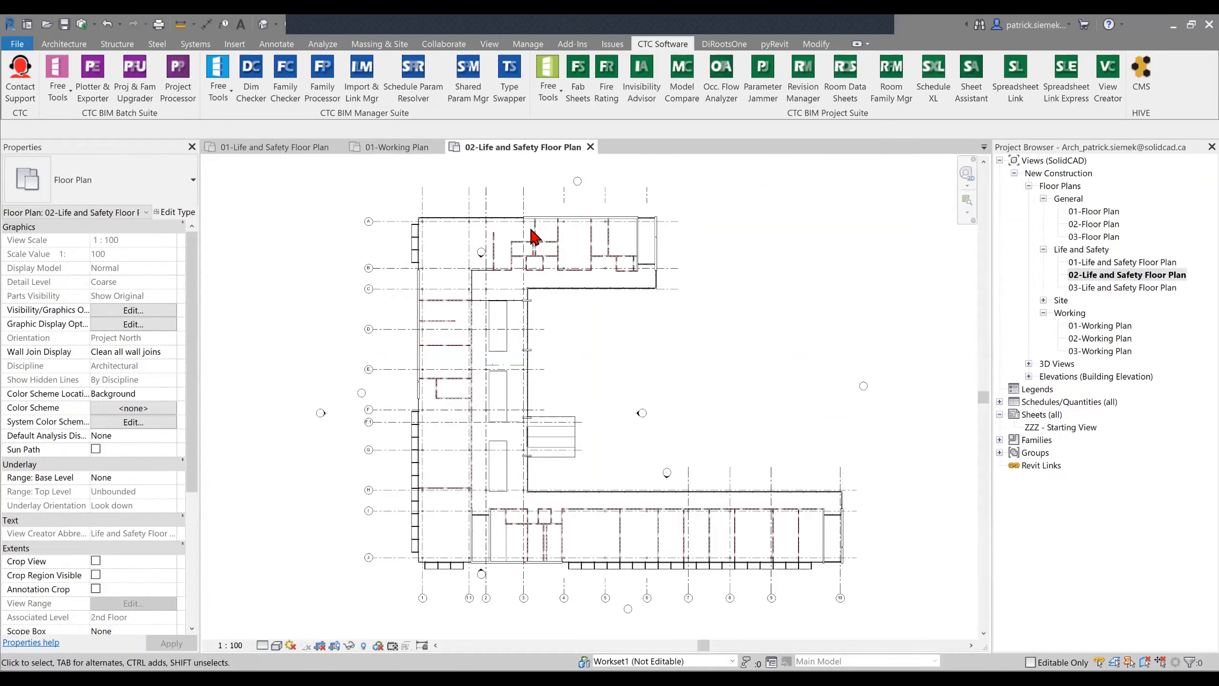
pyautogui.scroll(8, 531, 230)
pyautogui.moveTo(606, 509); pyautogui.dragTo(805, 452, button='middle')
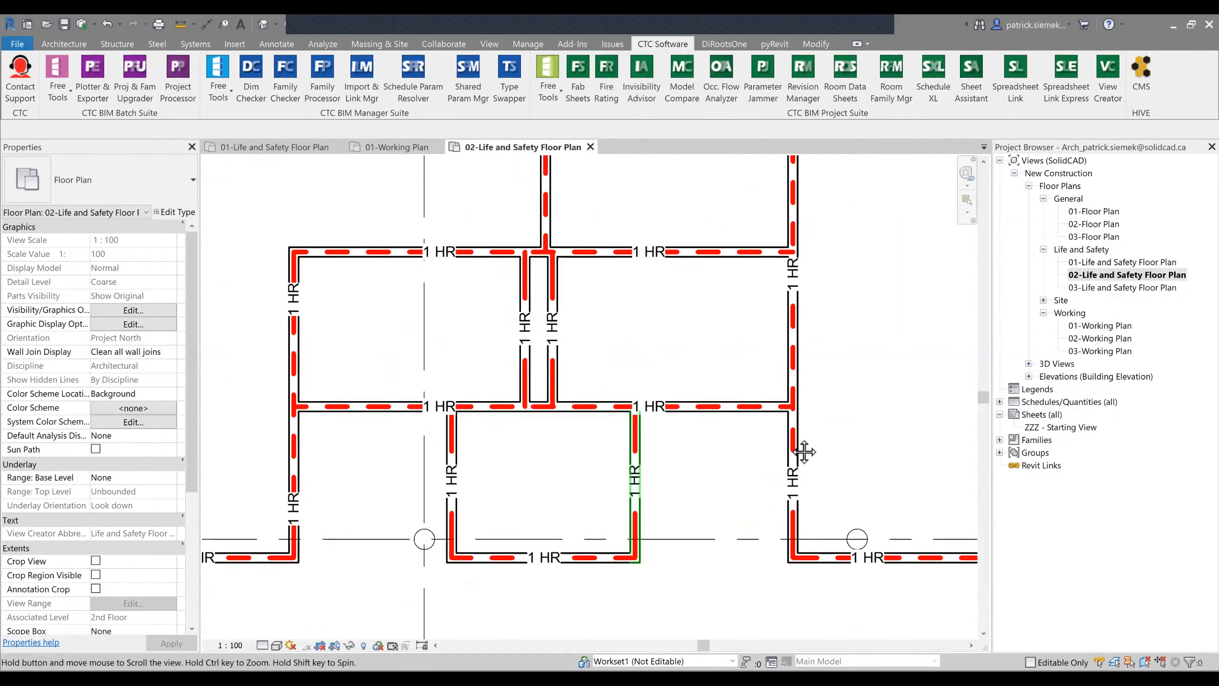
pyautogui.scroll(-5, 805, 452)
pyautogui.moveTo(624, 552); pyautogui.dragTo(641, 358, button='middle')
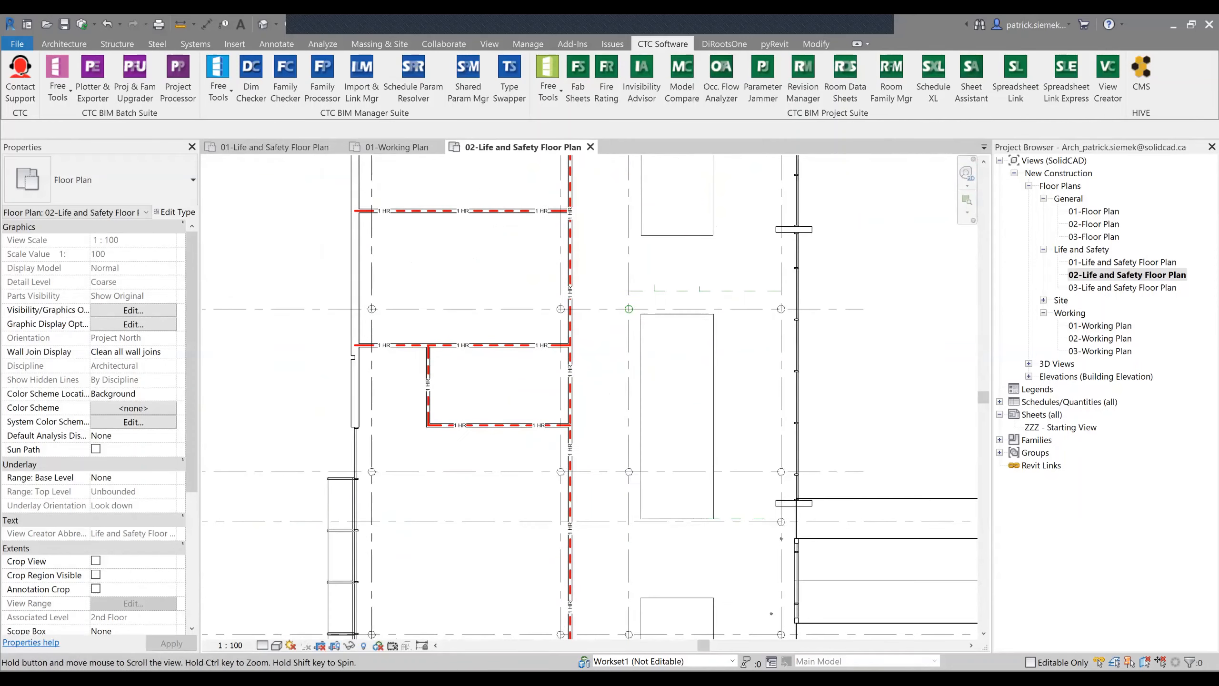
pyautogui.scroll(-4, 580, 281)
pyautogui.moveTo(580, 283); pyautogui.dragTo(710, 460, button='middle')
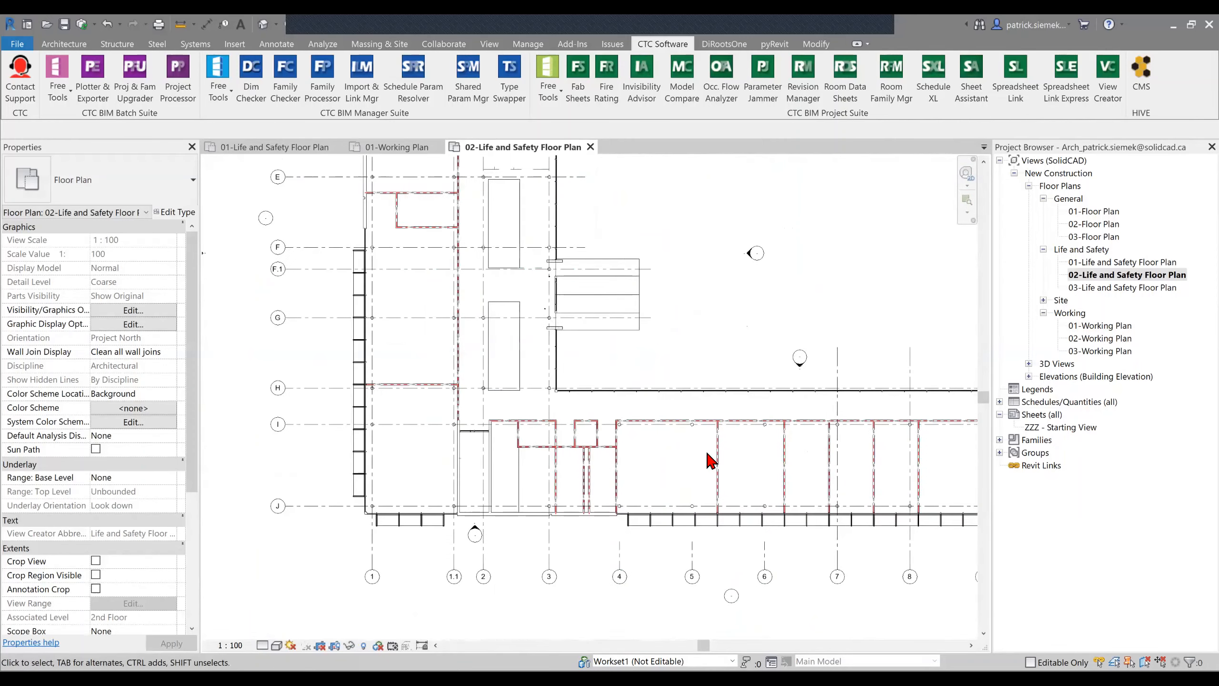
pyautogui.press('z')
pyautogui.press('f')
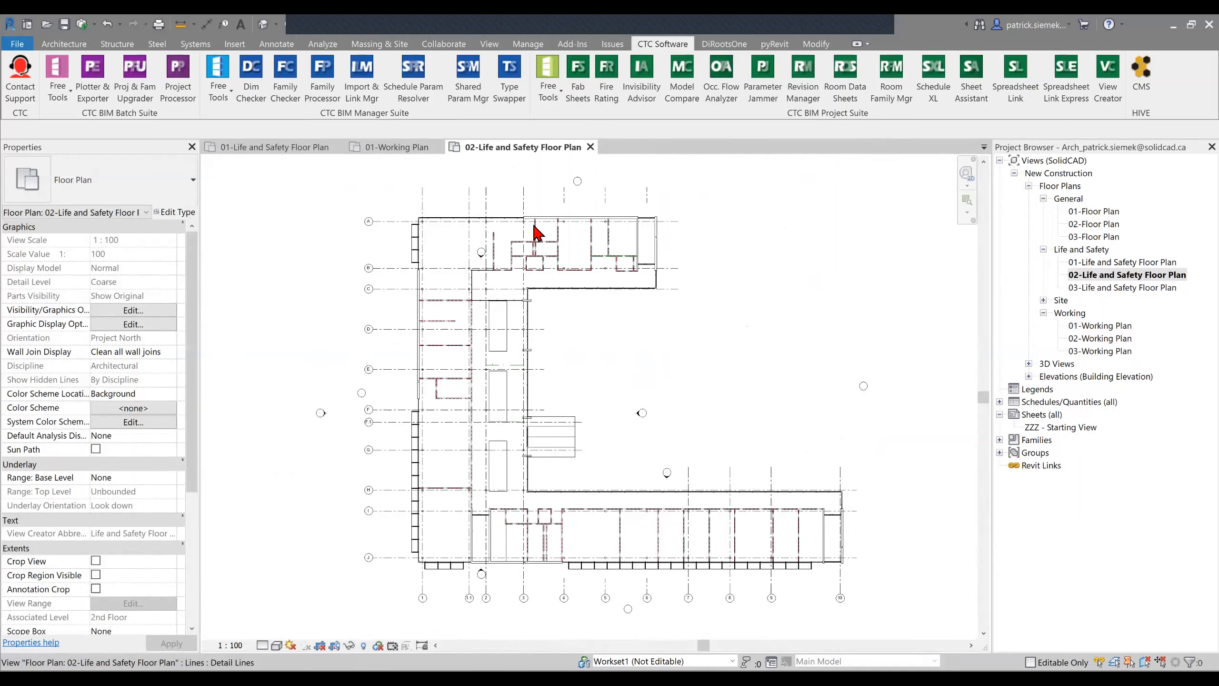
# Switch to the slide presentation and advance to the Conclusions slide.
pyautogui.hotkey('alt', 'Tab')
pyautogui.press('Right')
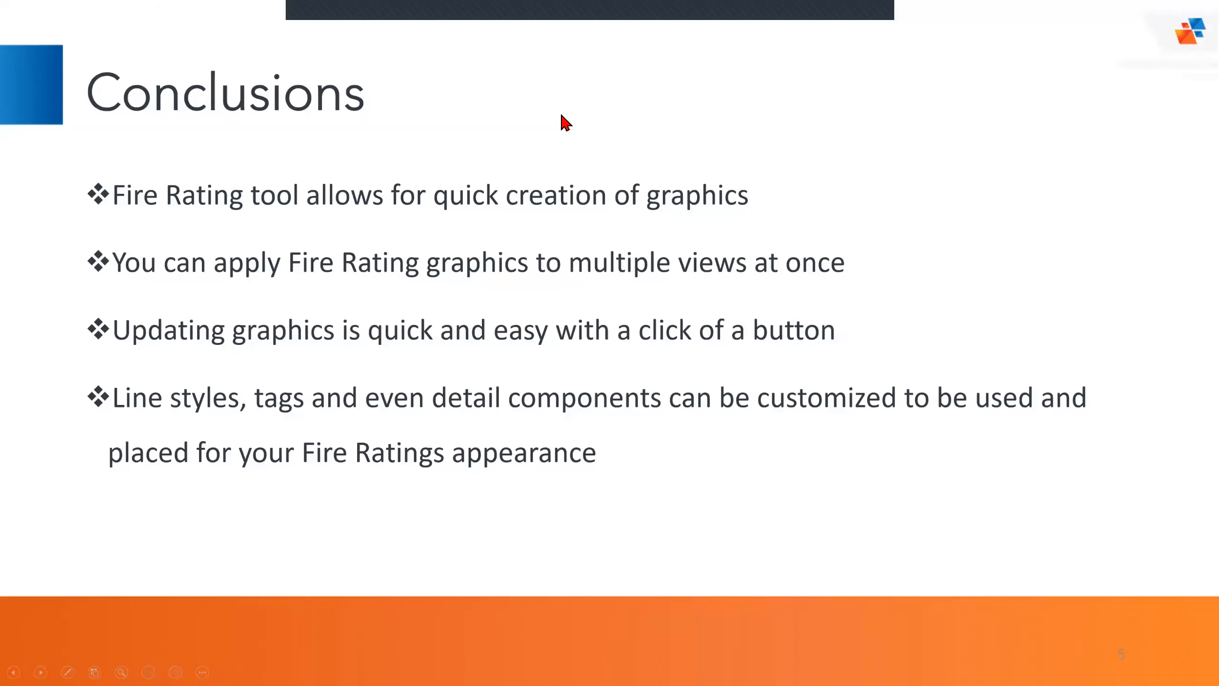